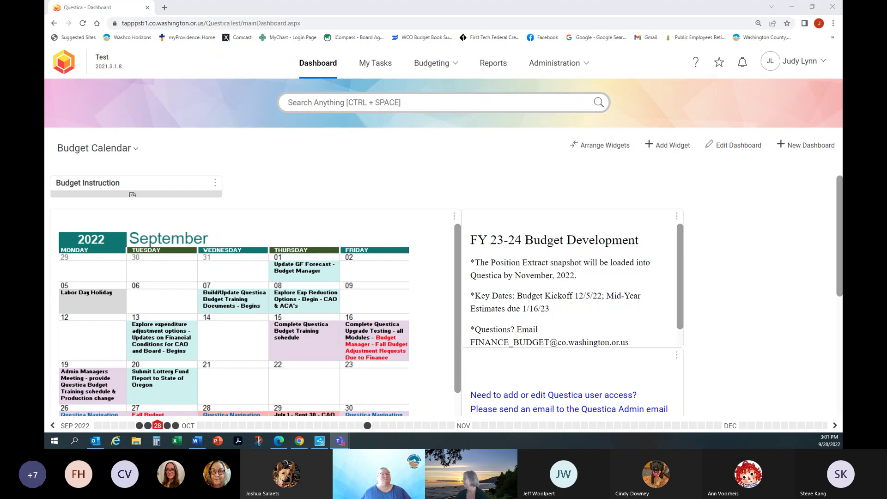
# Step: Switch to the Horizons Resources & Tools page in Edge and open Questica Budget Navigation Training under Questica Training Materials
pyautogui.click(279, 440)
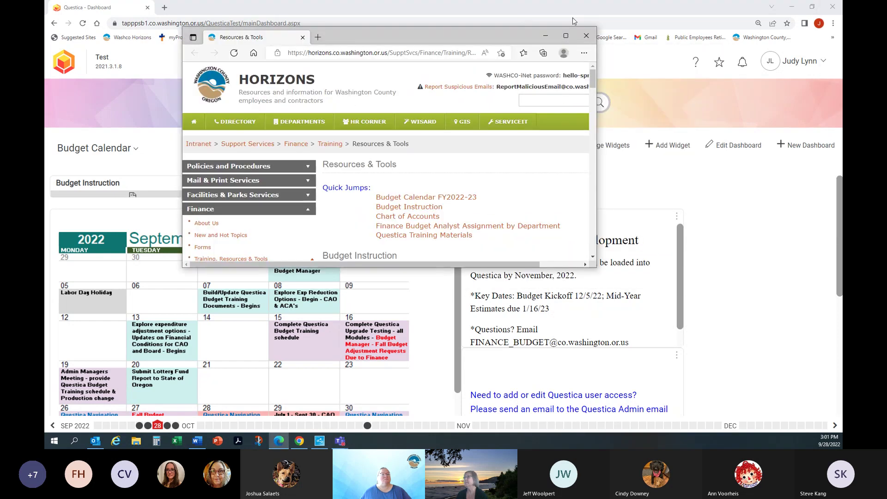
pyautogui.click(566, 37)
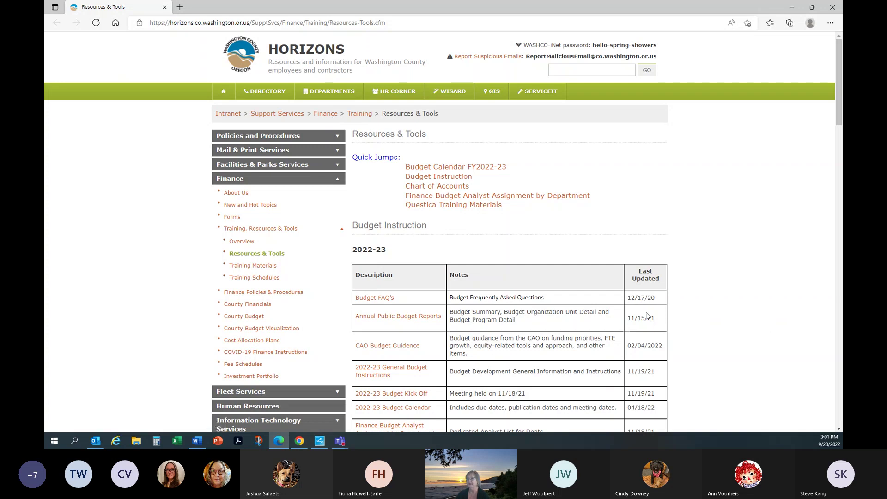
pyautogui.scroll(-7, 647, 316)
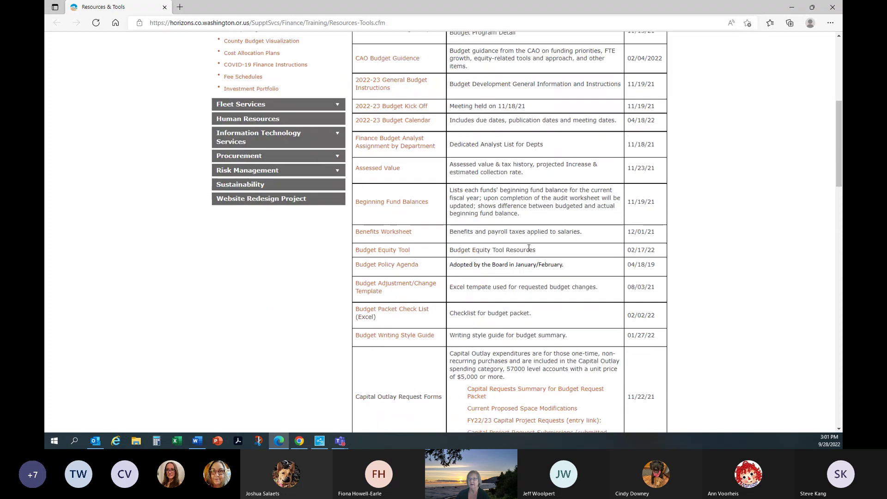
pyautogui.scroll(-3, 527, 248)
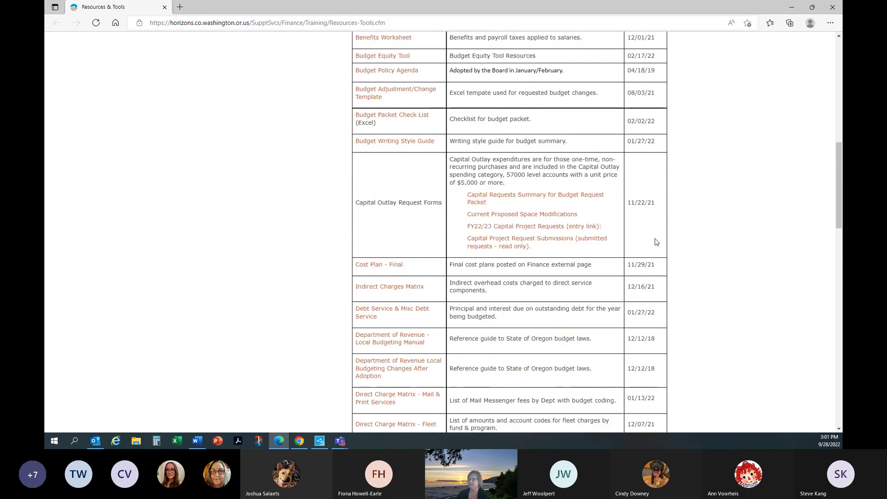
pyautogui.scroll(-1, 655, 243)
pyautogui.scroll(-12, 653, 245)
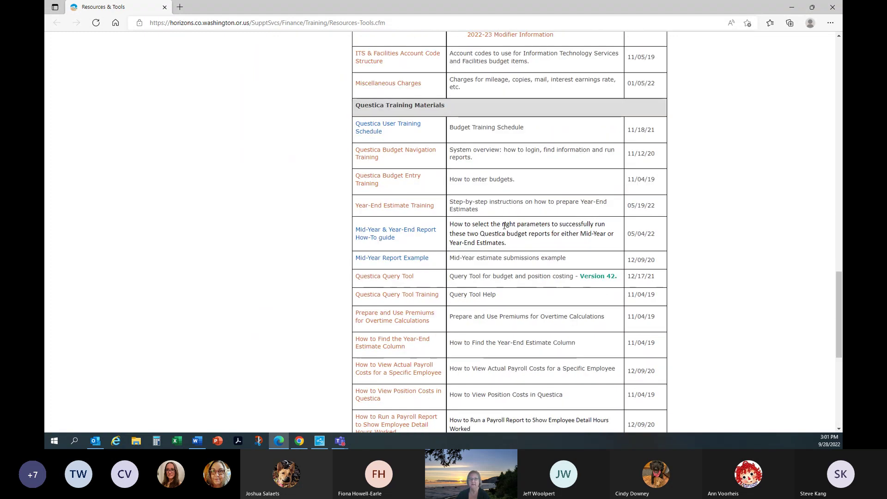
pyautogui.scroll(-3, 518, 310)
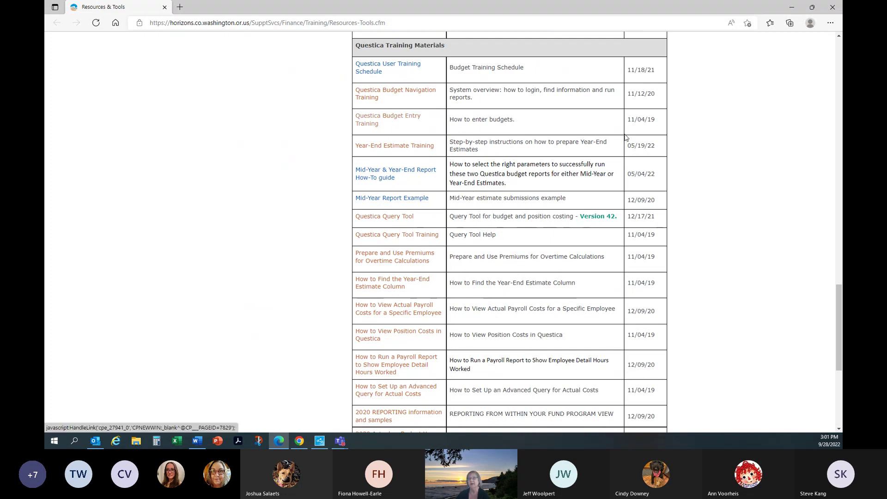
pyautogui.click(401, 93)
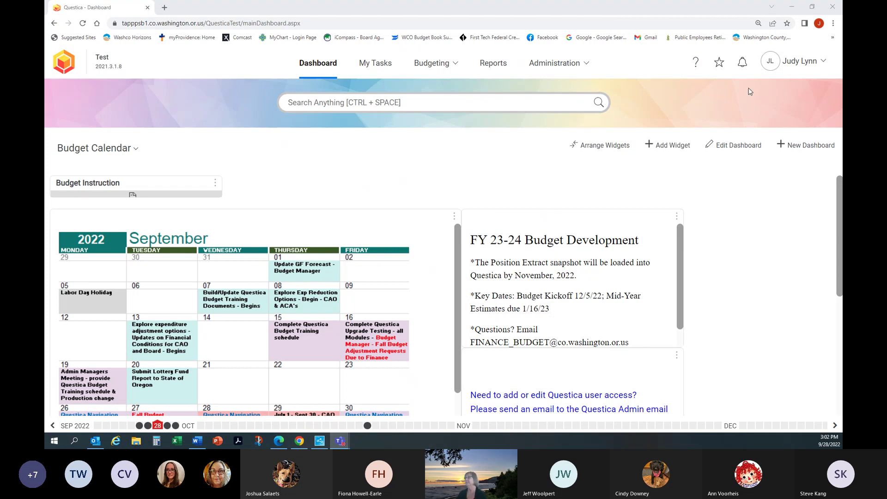
# Step: View the bookmarked 2024 fund-program 100-351505 - General Fund / Finance, closing it when finished
pyautogui.click(720, 66)
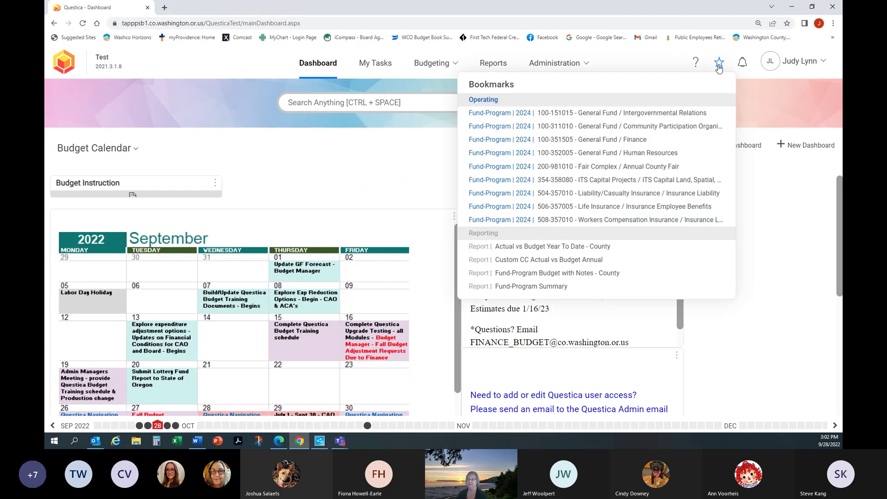
pyautogui.click(592, 140)
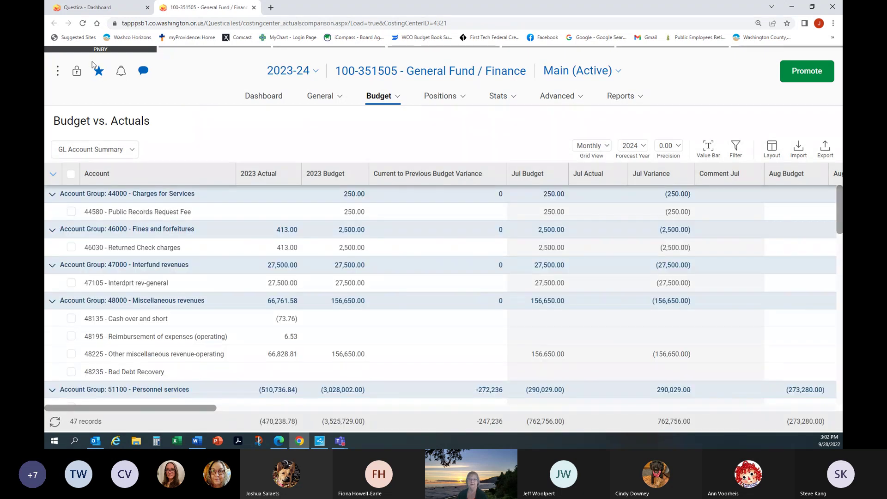
pyautogui.click(254, 8)
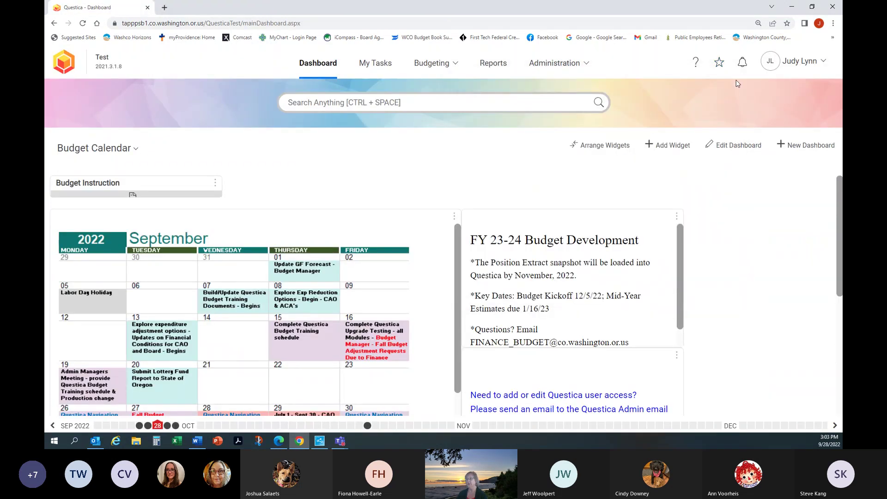
# Step: Sign out of Questica and sign back in to the dashboard
pyautogui.click(813, 67)
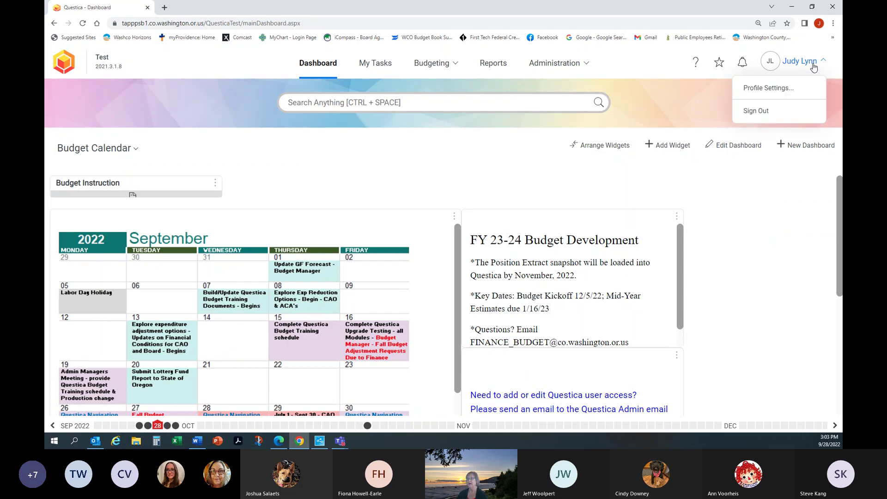
pyautogui.click(760, 112)
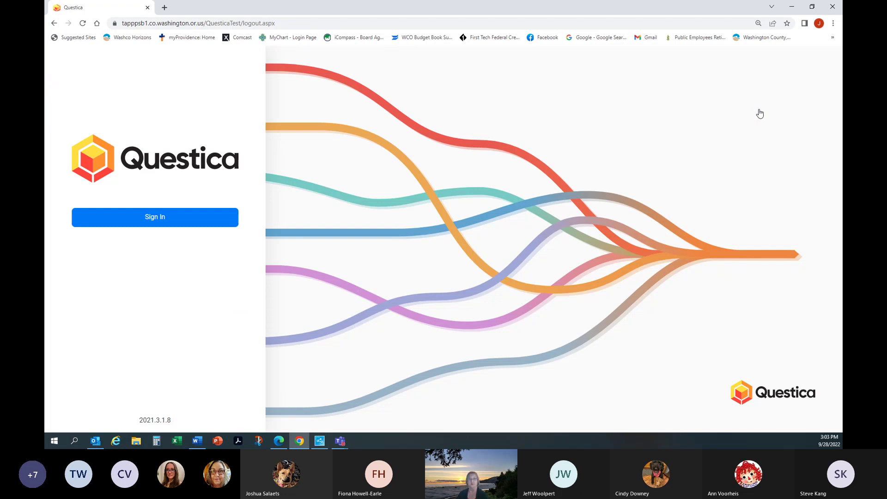
pyautogui.click(155, 219)
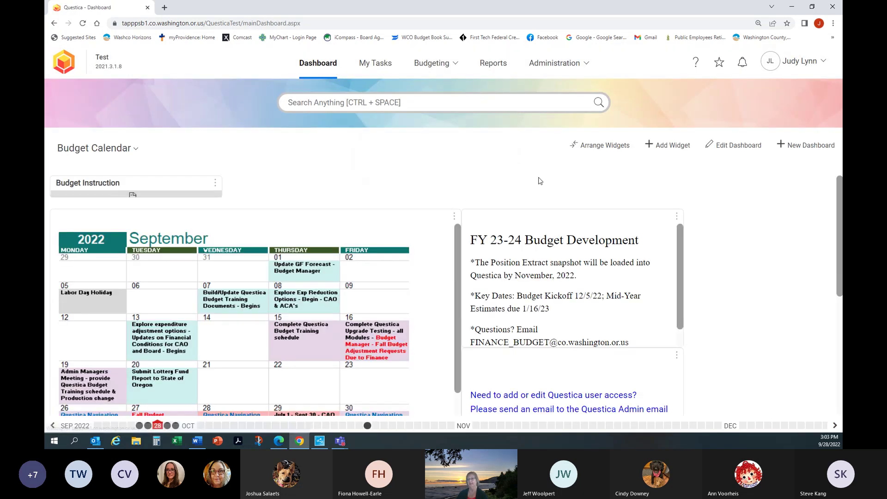
# Step: Examine the September calendar, the FY 23-24 Budget Development notes and the user access instructions on the Budget Calendar dashboard
pyautogui.scroll(-1, 714, 232)
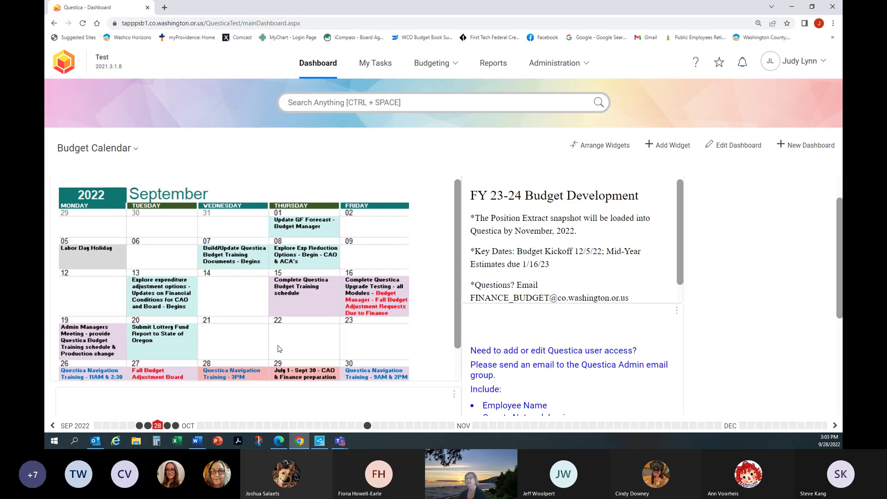
pyautogui.scroll(-1, 286, 340)
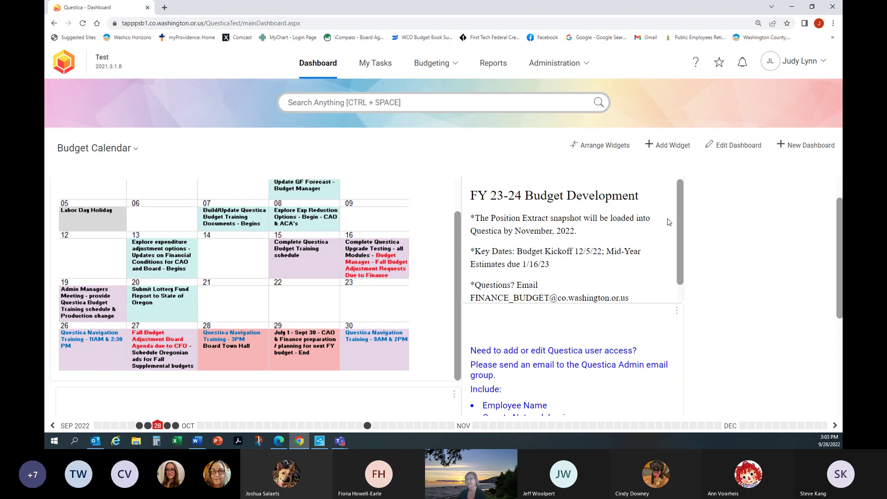
pyautogui.scroll(-1, 684, 234)
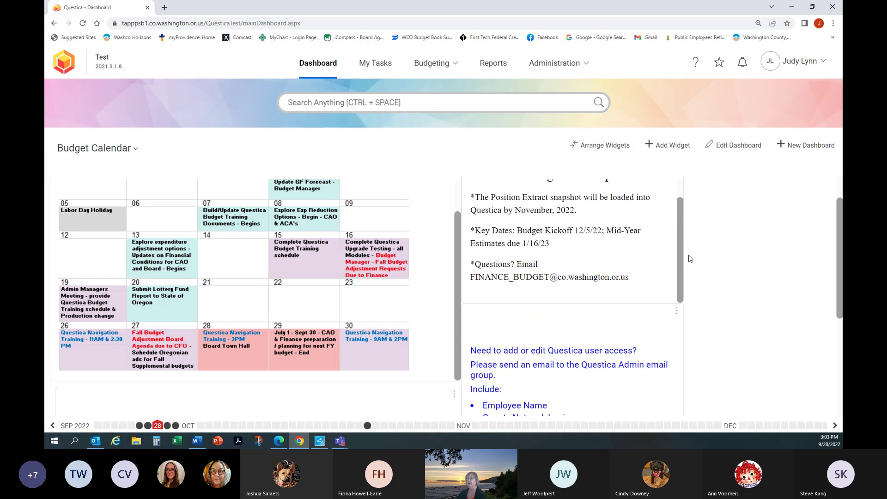
pyautogui.scroll(1, 683, 234)
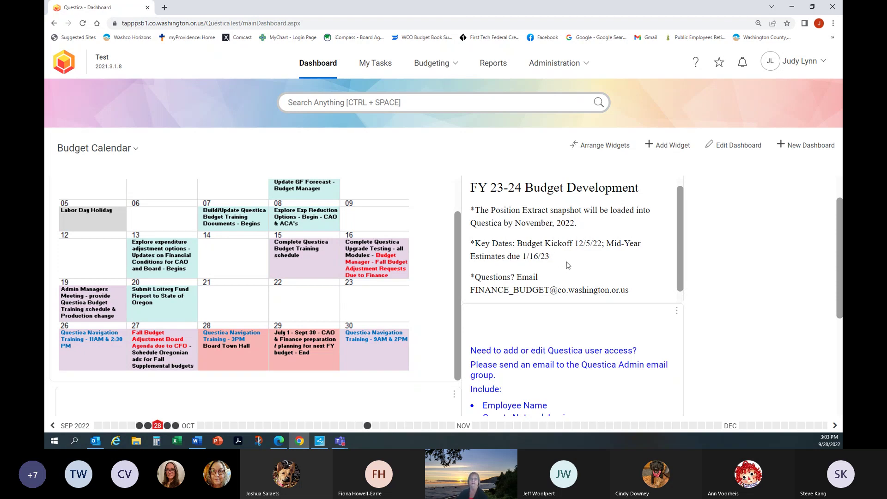
pyautogui.scroll(-1, 574, 272)
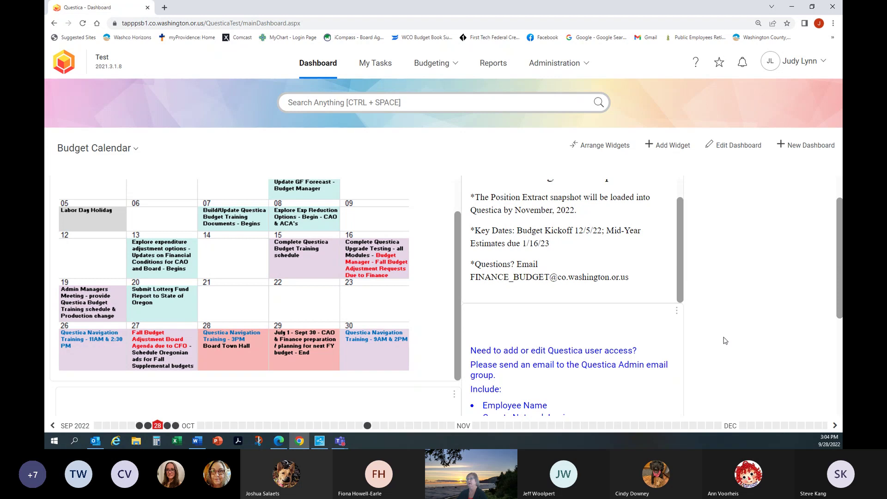
pyautogui.scroll(-3, 735, 341)
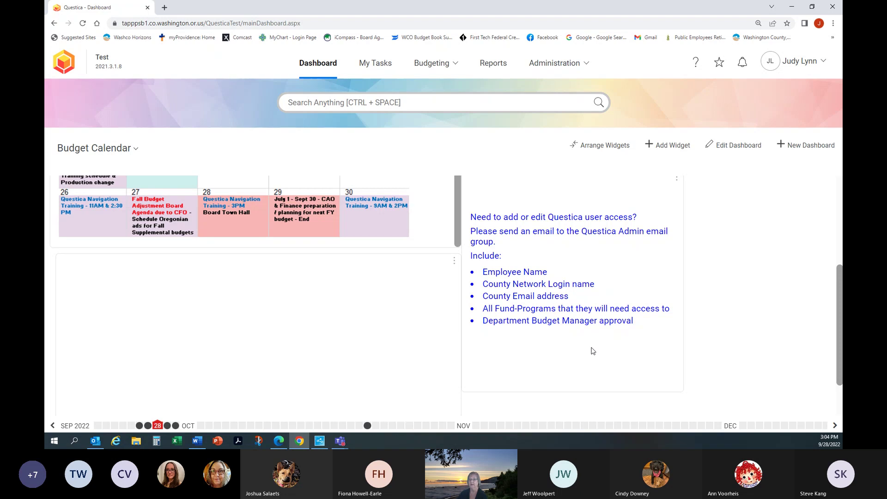
pyautogui.scroll(3, 589, 351)
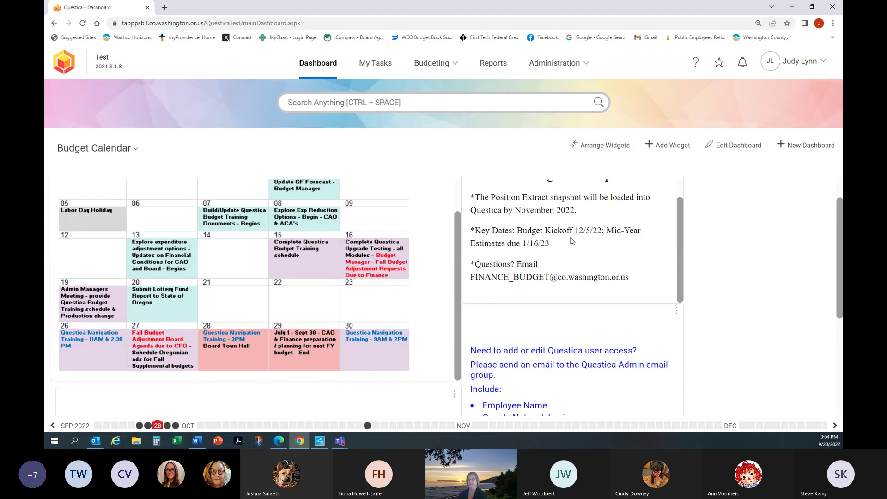
pyautogui.scroll(1, 538, 299)
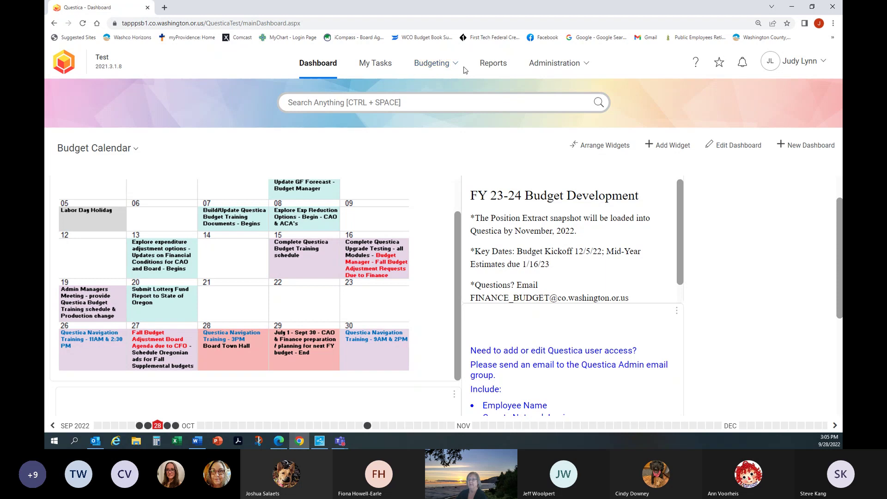
# Step: Open the operating Fund-Program search page and set its budget year to 2022-23
pyautogui.click(447, 66)
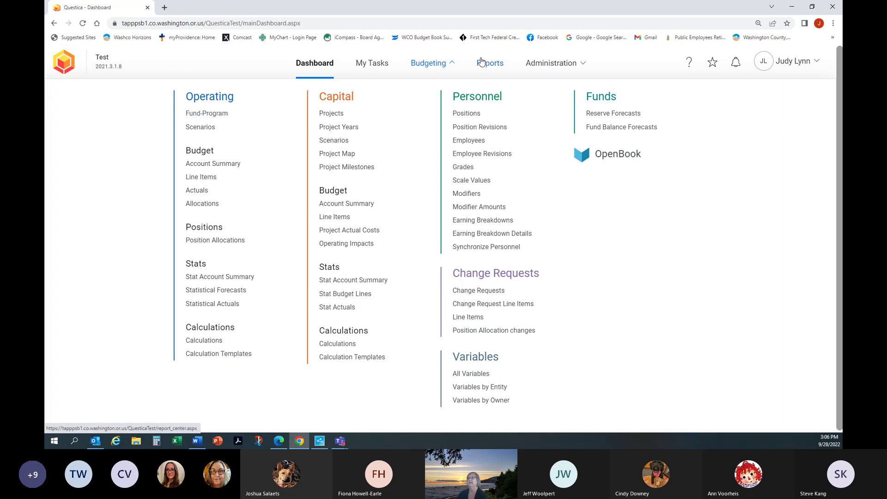
pyautogui.click(428, 65)
pyautogui.click(429, 64)
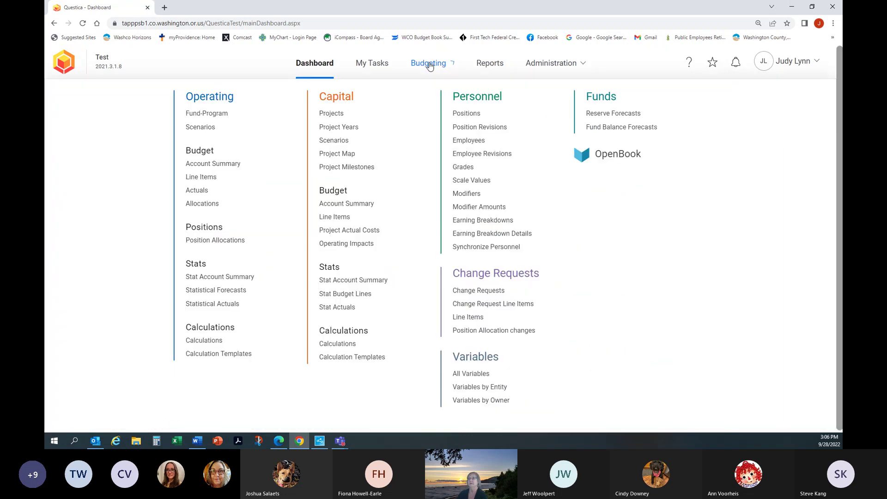
pyautogui.click(200, 116)
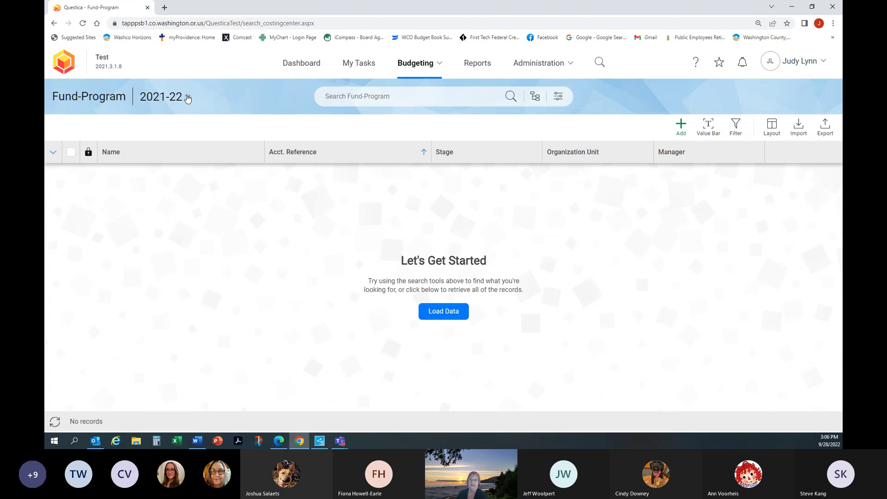
pyautogui.click(188, 97)
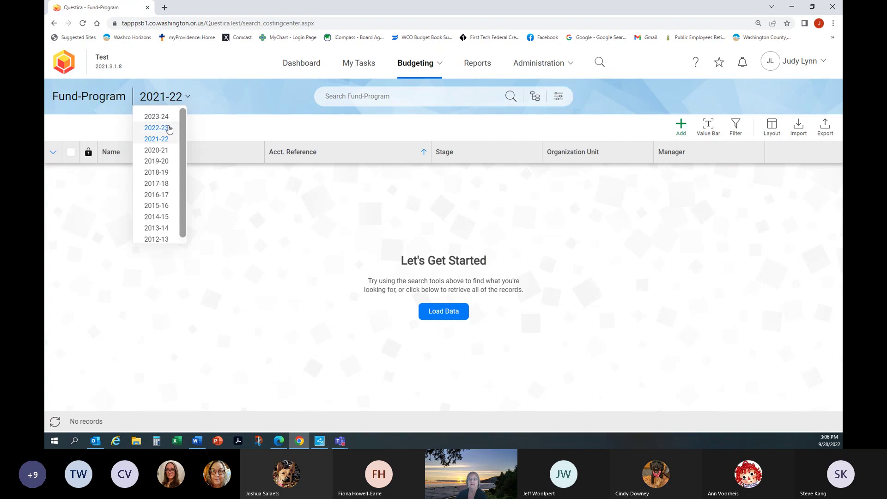
pyautogui.click(167, 128)
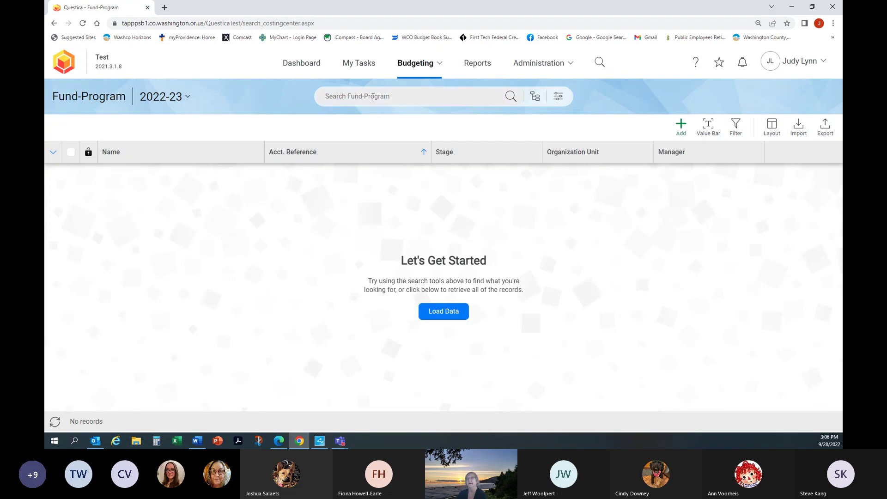
# Step: Search the fund-programs for 100-351505
pyautogui.click(492, 95)
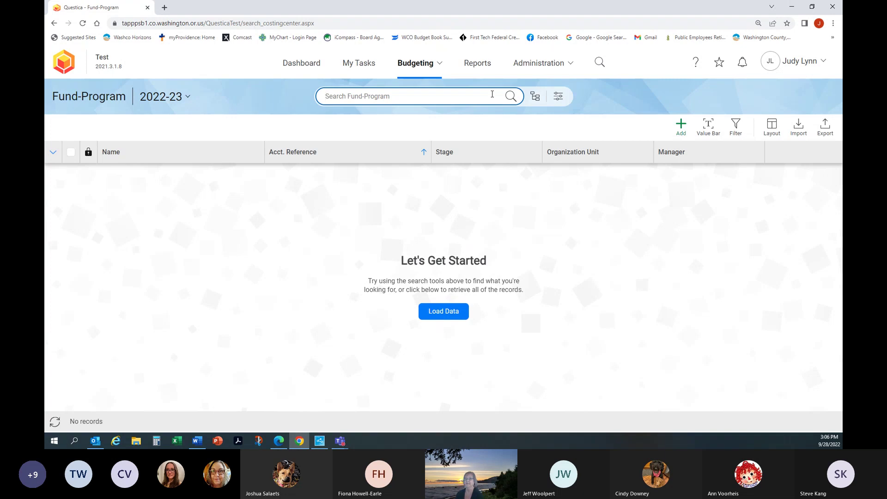
pyautogui.write('100-351505')
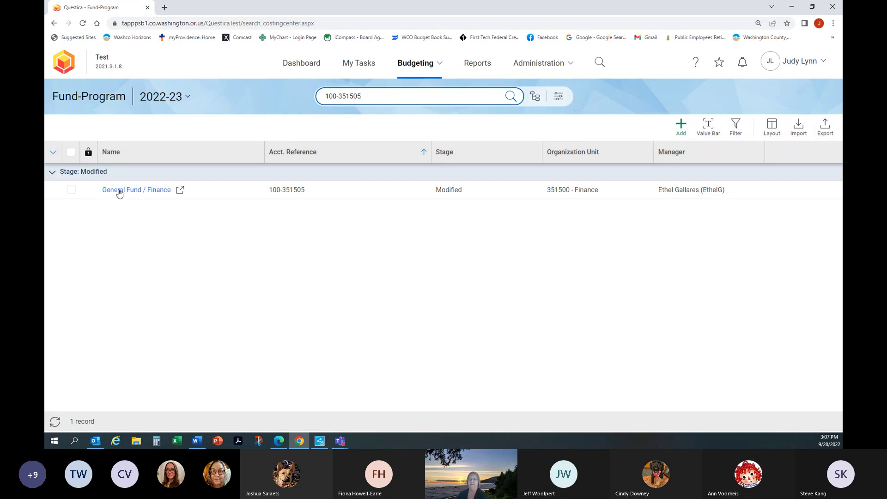
pyautogui.click(119, 190)
# Step: Shorten the fund-program search term to 100- and look through the matching General Fund programs
pyautogui.moveTo(366, 93); pyautogui.dragTo(340, 95)
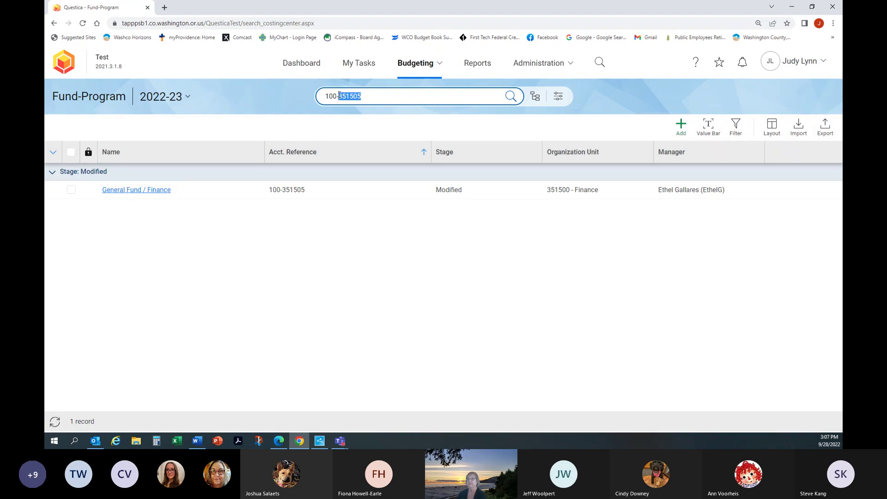
pyautogui.press('BackSpace')
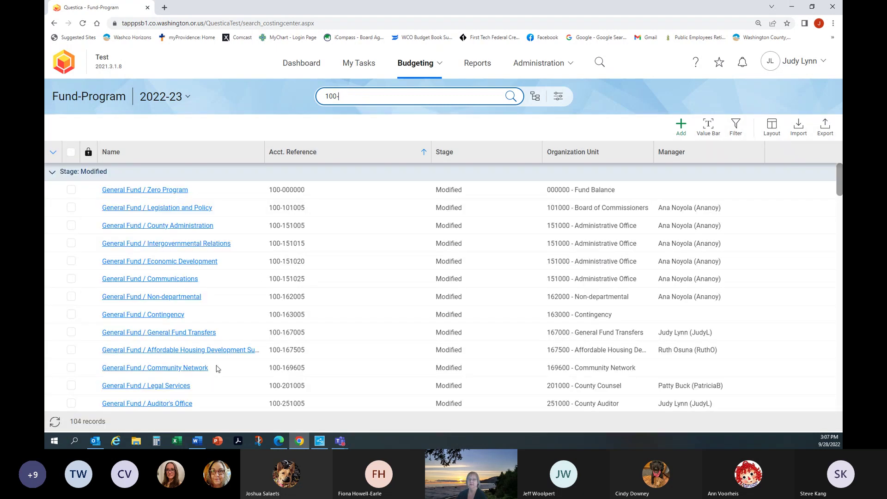
pyautogui.scroll(-5, 222, 344)
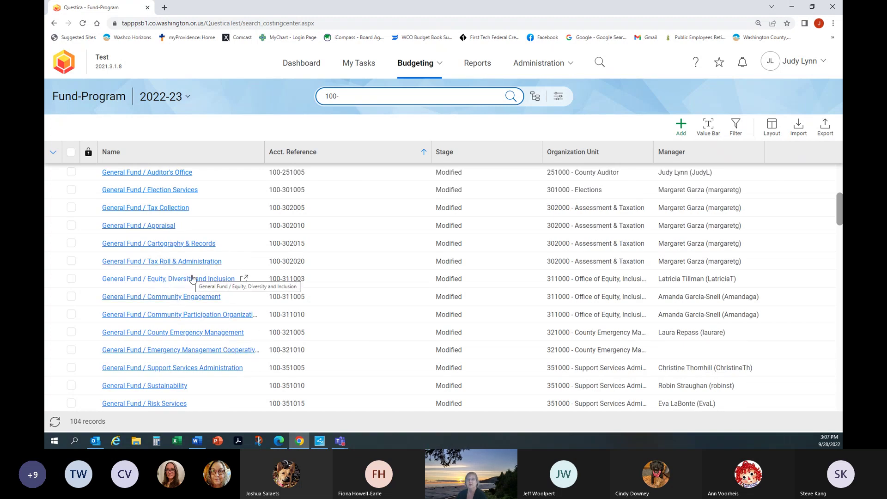
pyautogui.scroll(5, 193, 279)
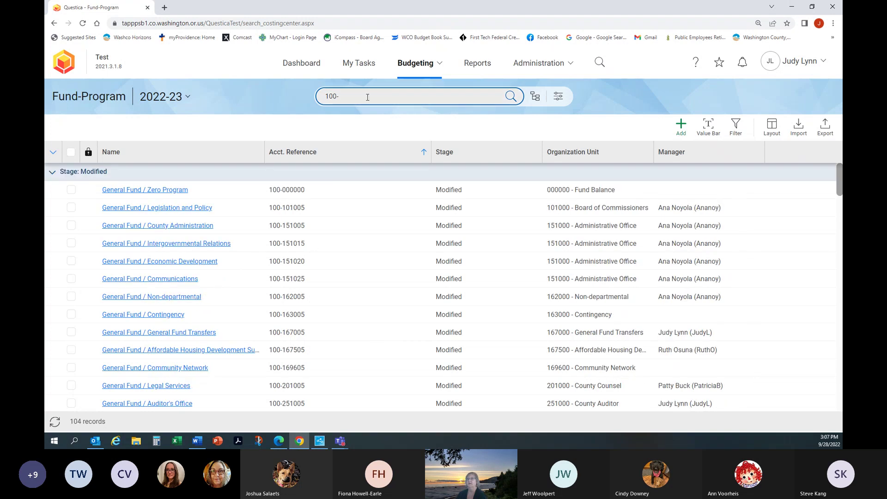
# Step: Rerun the fund-program search without a search term and show the additional search options
pyautogui.moveTo(367, 96); pyautogui.dragTo(319, 98)
pyautogui.press('BackSpace')
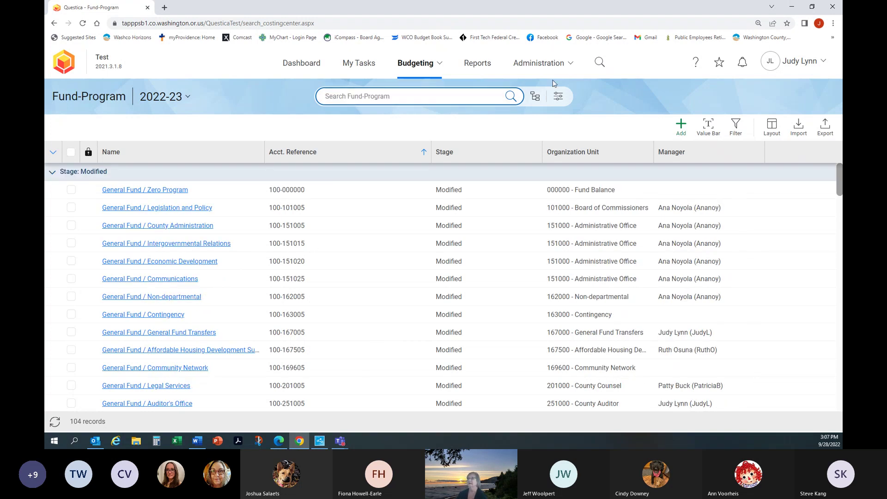
pyautogui.click(510, 97)
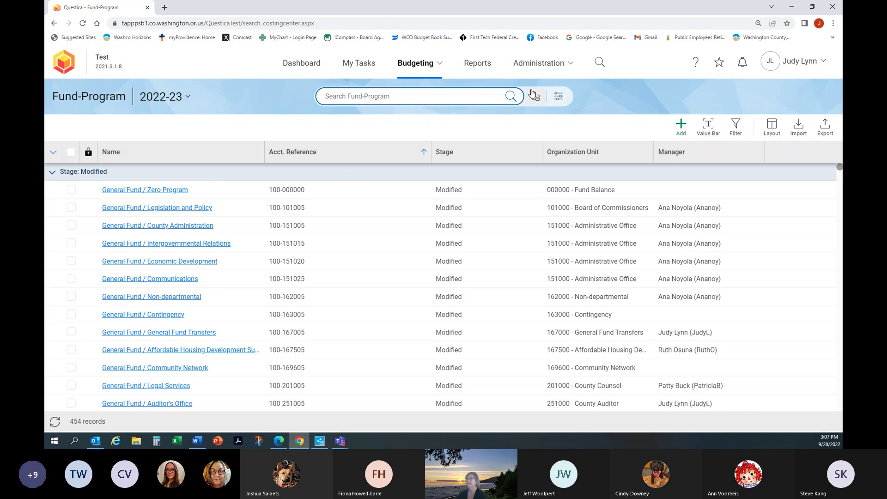
pyautogui.click(560, 97)
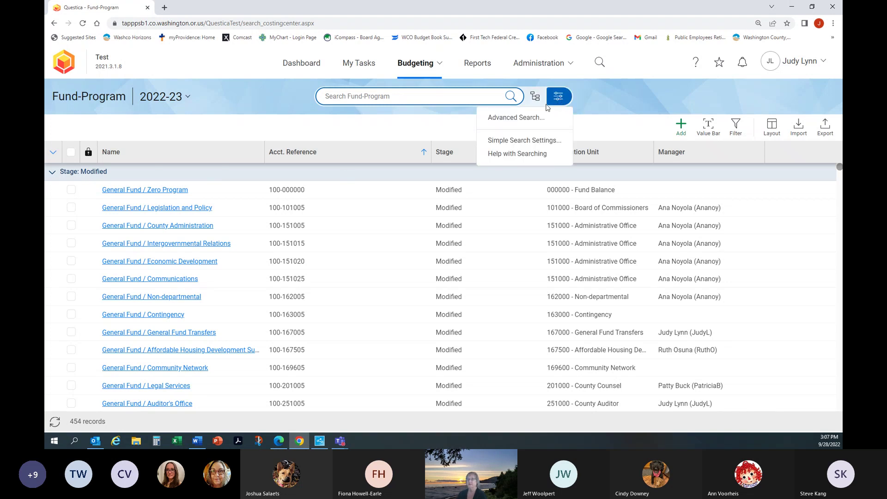
# Step: Run an advanced fund-program search for funds whose display name contains "lottery"
pyautogui.click(526, 118)
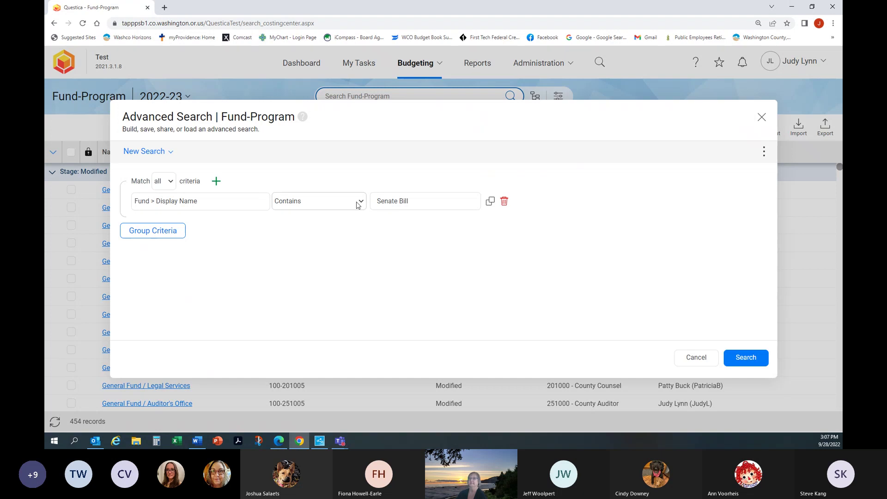
pyautogui.tripleClick(421, 202)
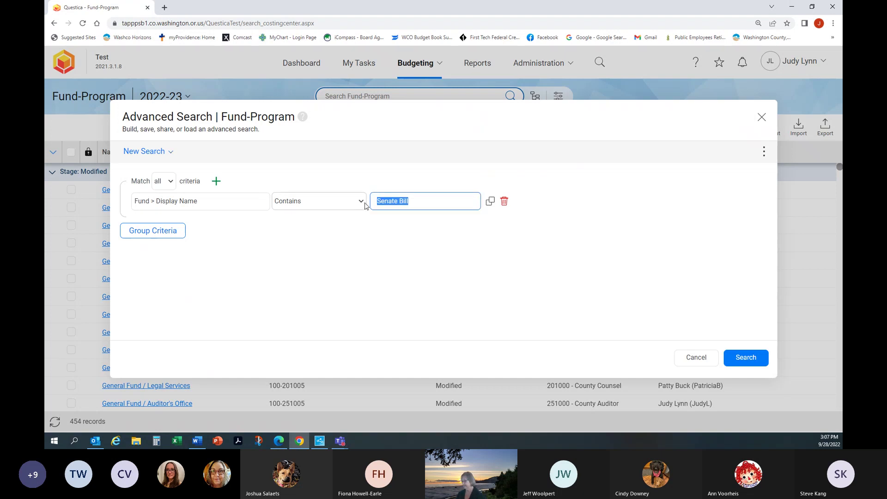
pyautogui.write('lottery')
pyautogui.press('Return')
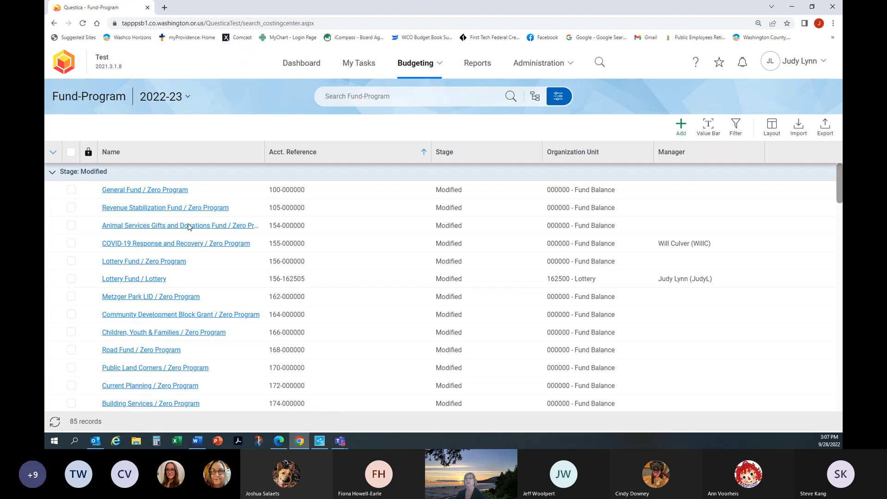
# Step: Search the fund-programs for 100-351505 and open General Fund / Finance
pyautogui.click(391, 100)
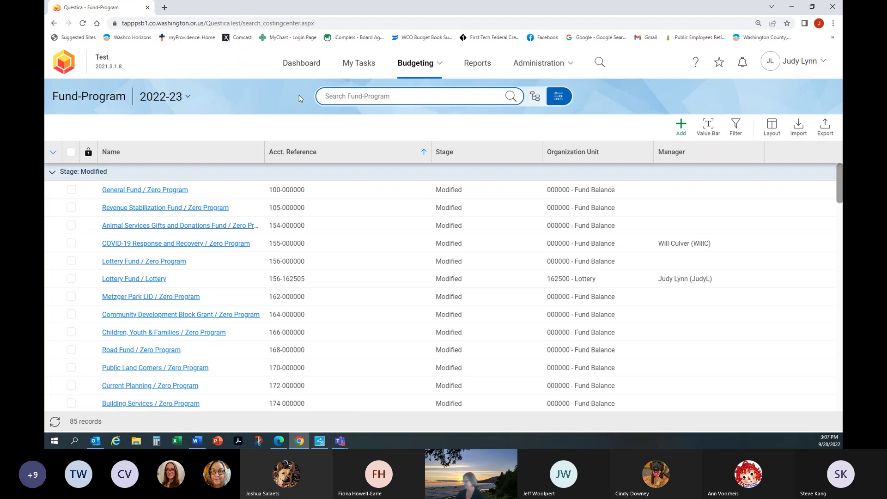
pyautogui.write('100-')
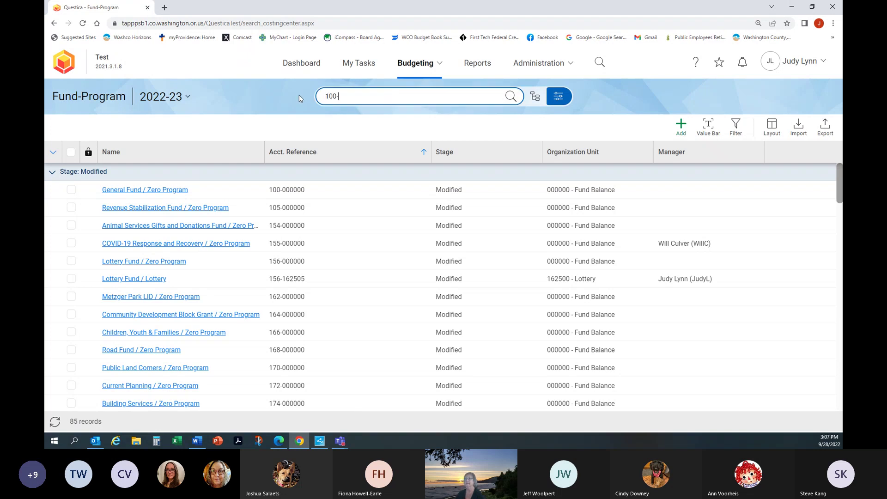
pyautogui.write('351505')
pyautogui.press('Return')
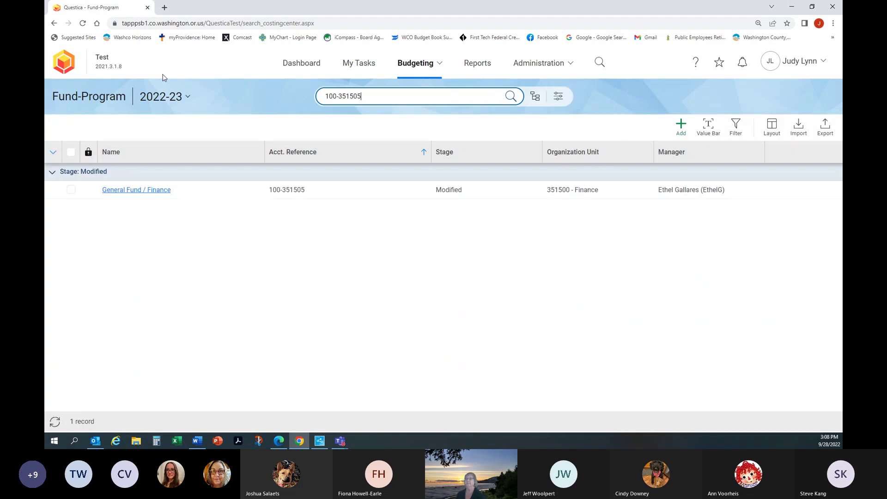
pyautogui.click(135, 191)
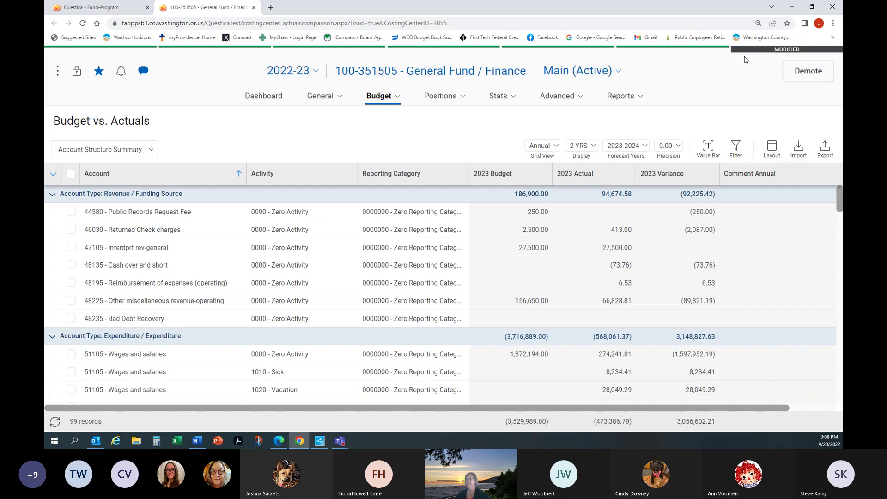
# Step: Check the fund-program's stage marker and review which budget pages are available
pyautogui.moveTo(801, 52)
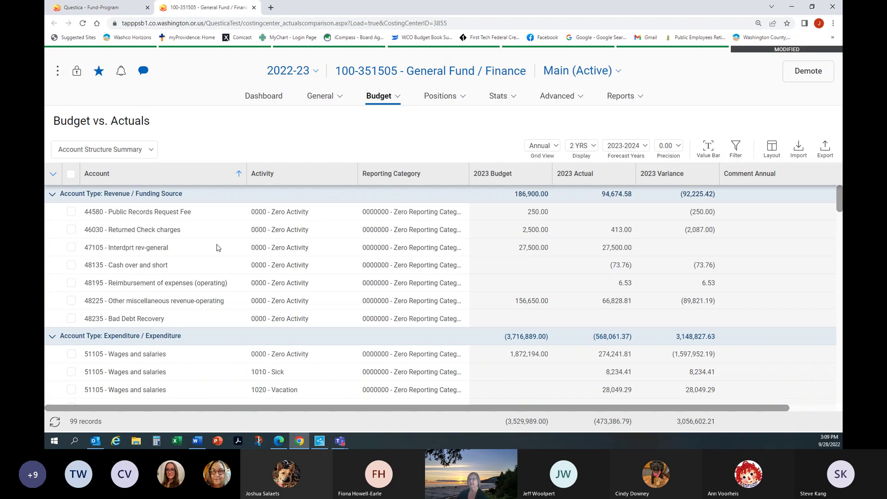
pyautogui.click(376, 105)
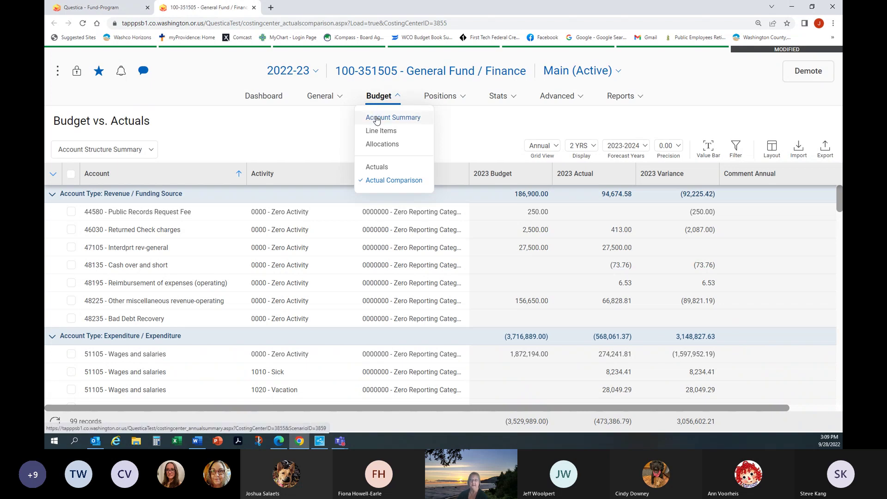
pyautogui.click(294, 131)
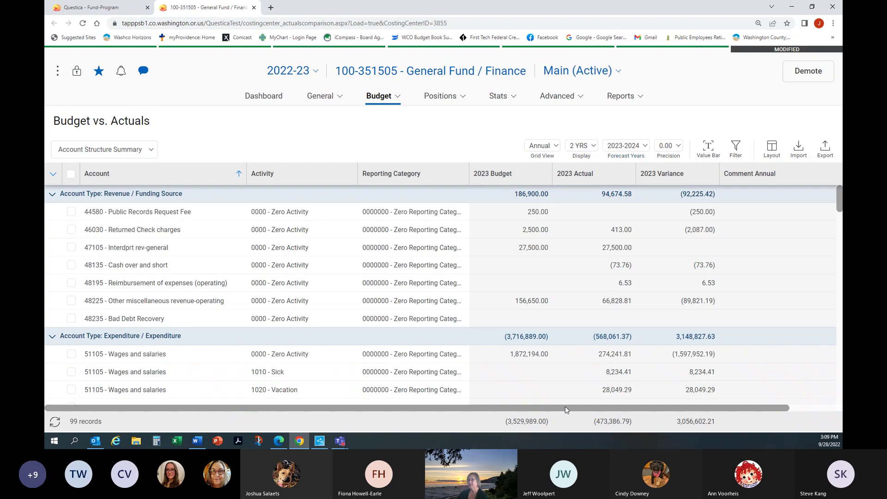
# Step: Set the Budget vs. Actuals grid to display 3 years and look across its columns
pyautogui.moveTo(565, 406); pyautogui.dragTo(597, 407)
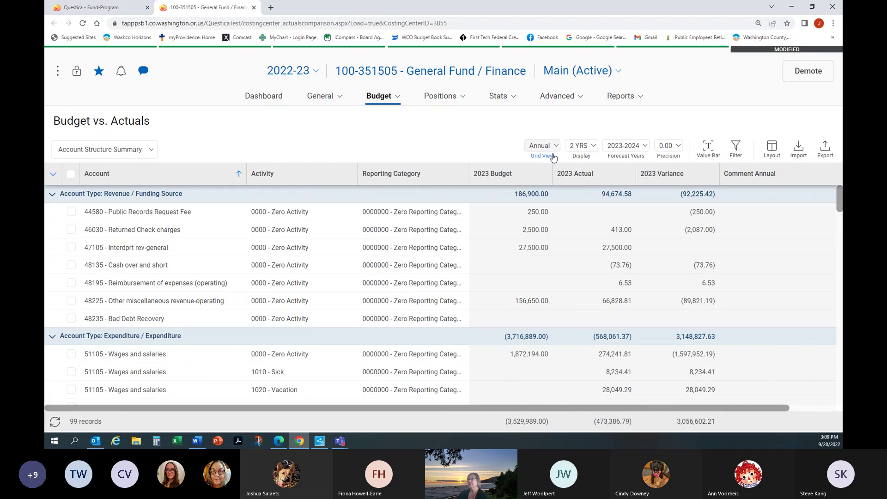
pyautogui.click(593, 147)
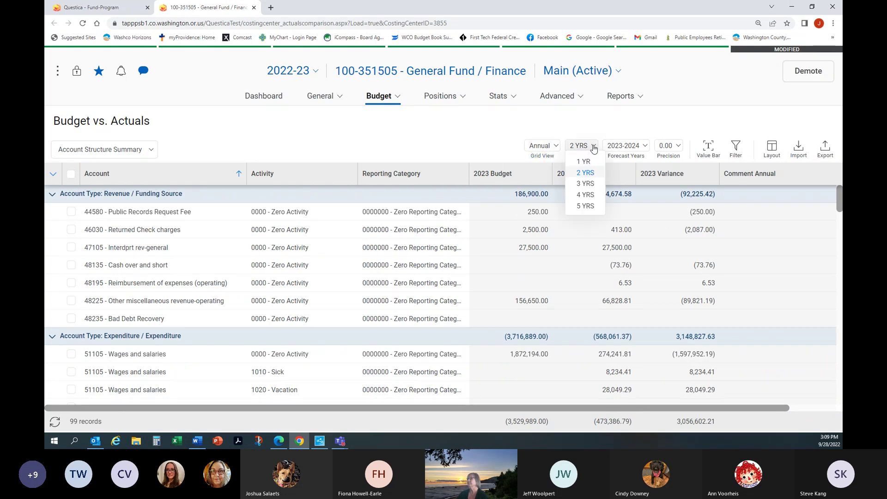
pyautogui.click(586, 184)
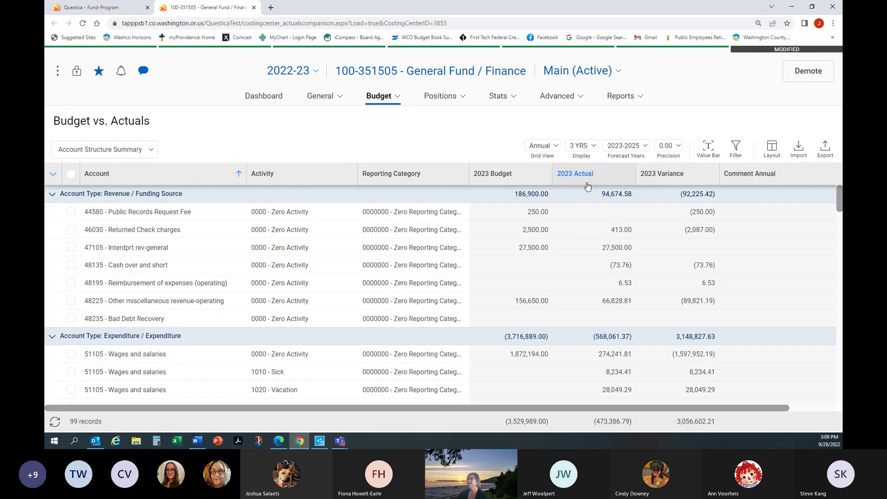
pyautogui.moveTo(482, 411); pyautogui.dragTo(607, 413)
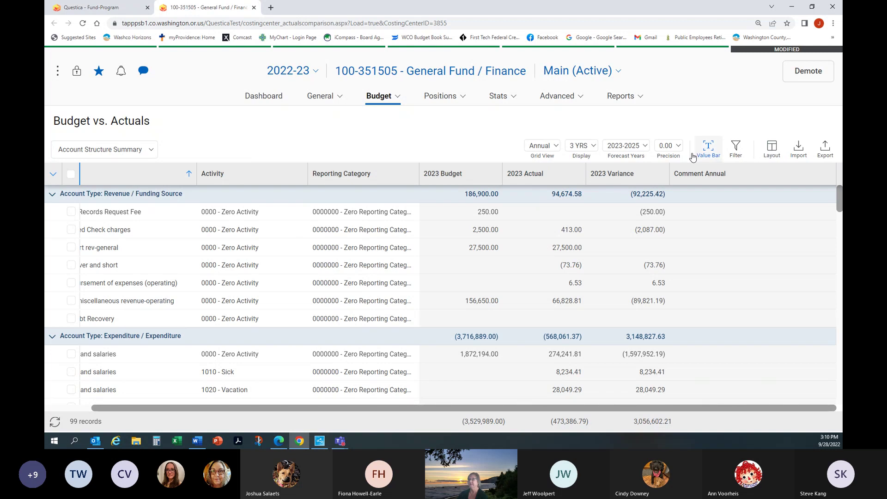
# Step: Set the Budget vs. Actuals grid to display 1 year with a precision of 0 decimals
pyautogui.click(594, 148)
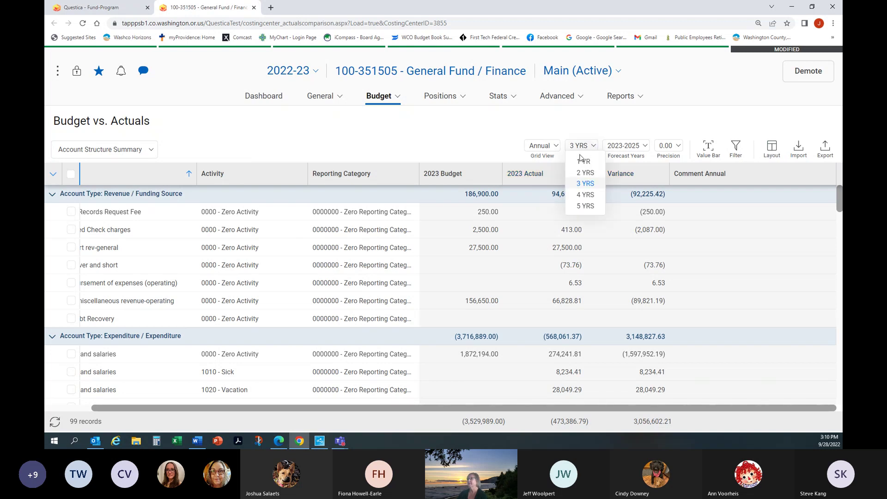
pyautogui.click(581, 165)
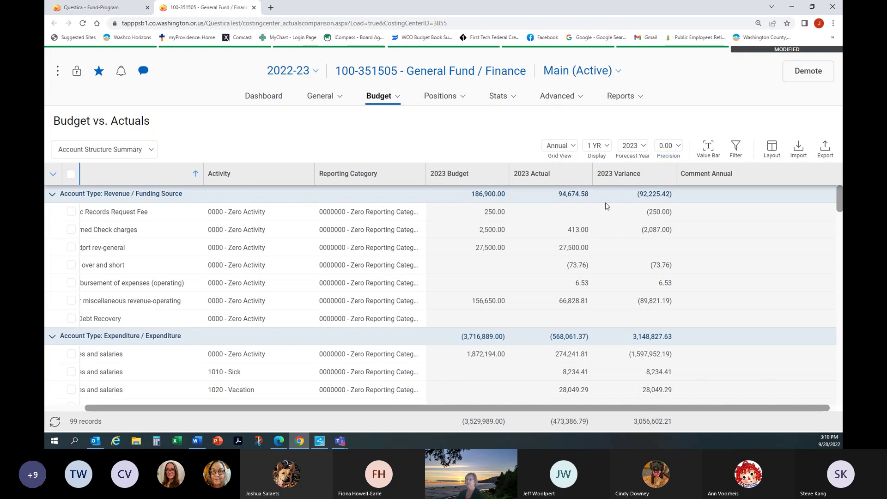
pyautogui.click(679, 146)
pyautogui.click(668, 165)
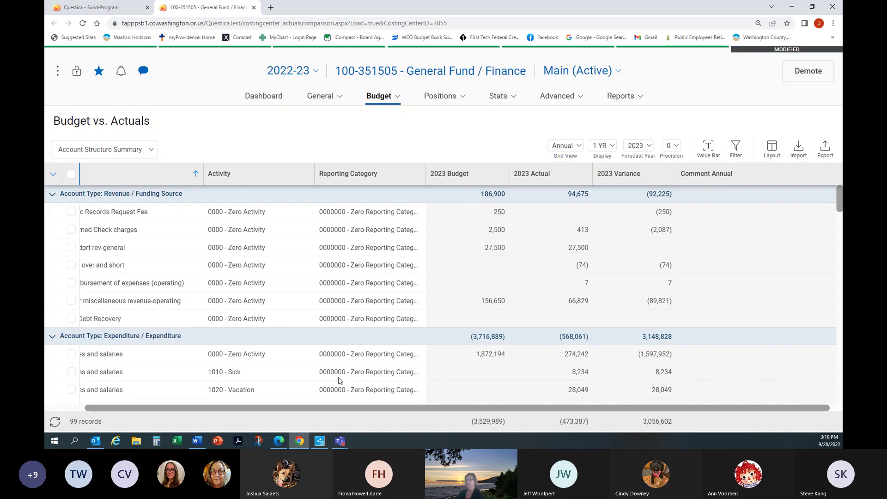
# Step: Move the Reporting Category column ahead of Activity and save the grid layout as the default, named "Account Summary View"
pyautogui.moveTo(337, 410); pyautogui.dragTo(285, 410)
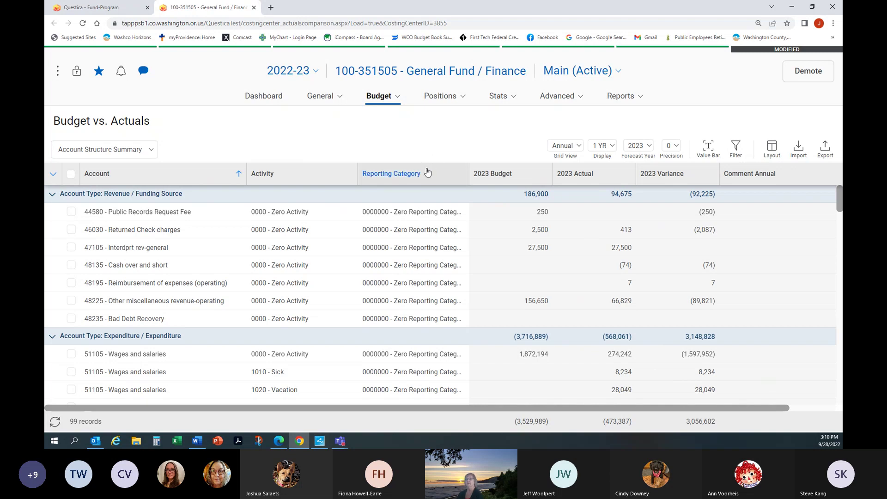
pyautogui.moveTo(427, 172); pyautogui.dragTo(286, 168)
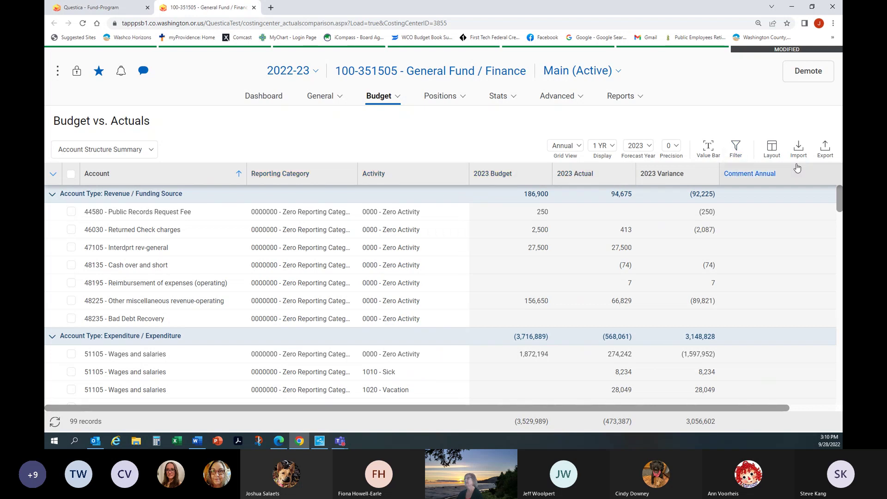
pyautogui.click(771, 150)
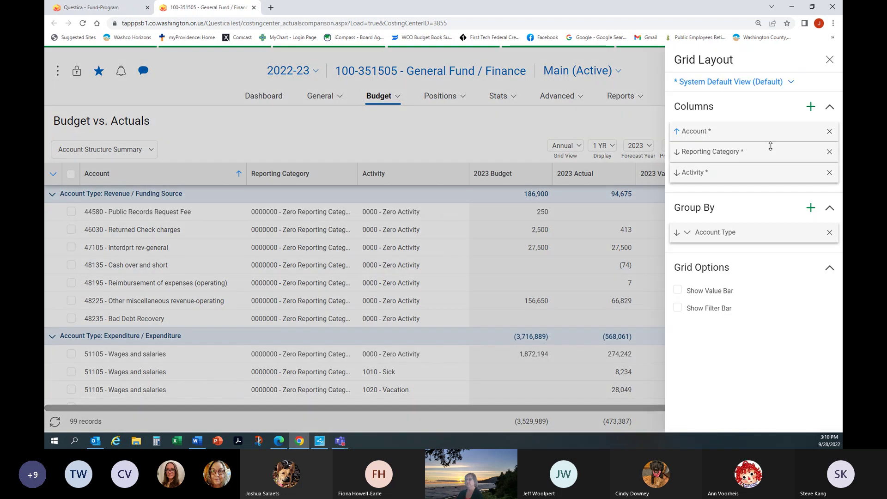
pyautogui.click(718, 86)
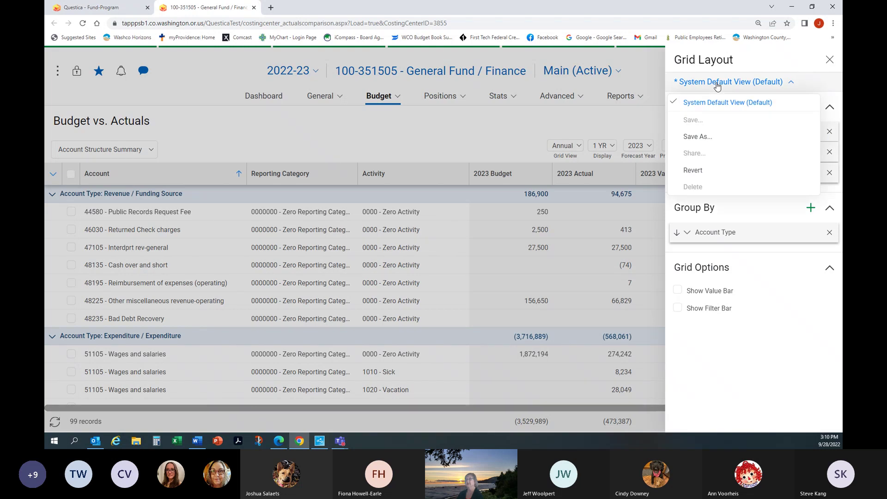
pyautogui.click(694, 137)
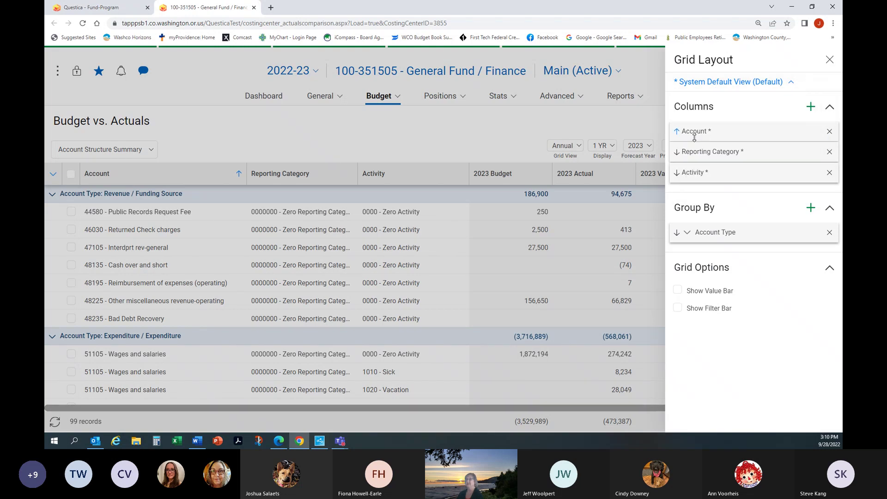
pyautogui.moveTo(371, 236); pyautogui.dragTo(326, 235)
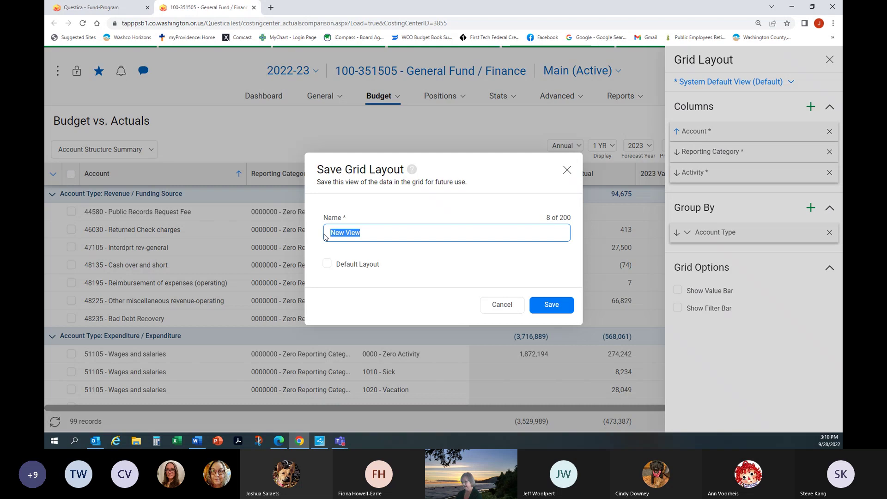
pyautogui.write('Account Summary Vi')
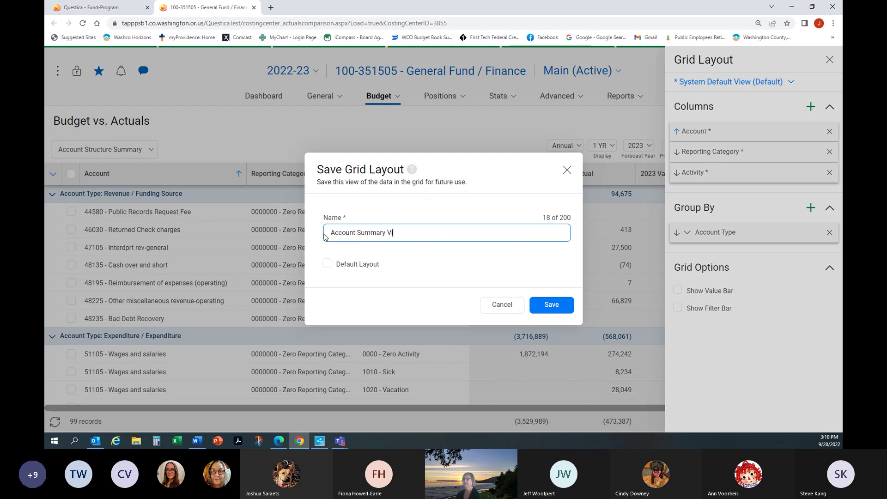
pyautogui.write('ew')
pyautogui.click(329, 265)
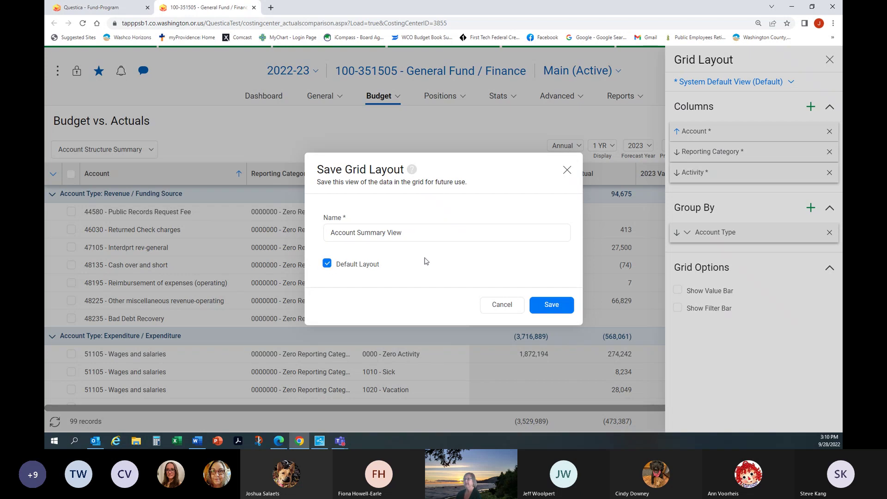
pyautogui.click(550, 306)
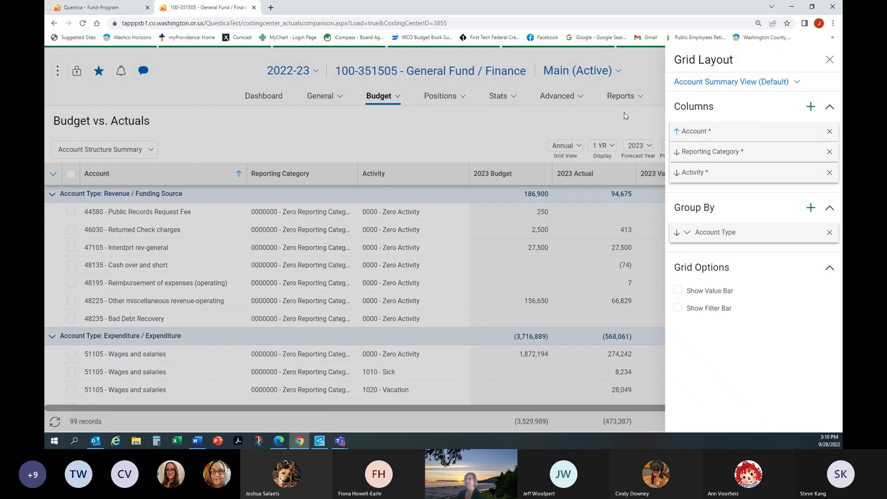
pyautogui.click(536, 122)
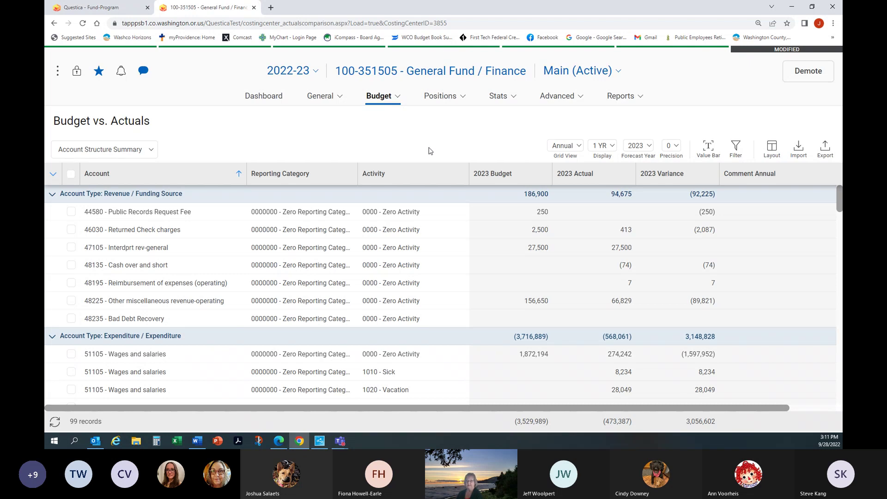
# Step: Add the Actual, Budget and Variance columns for both 2021 and 2022 to the grid layout
pyautogui.click(772, 147)
pyautogui.click(811, 108)
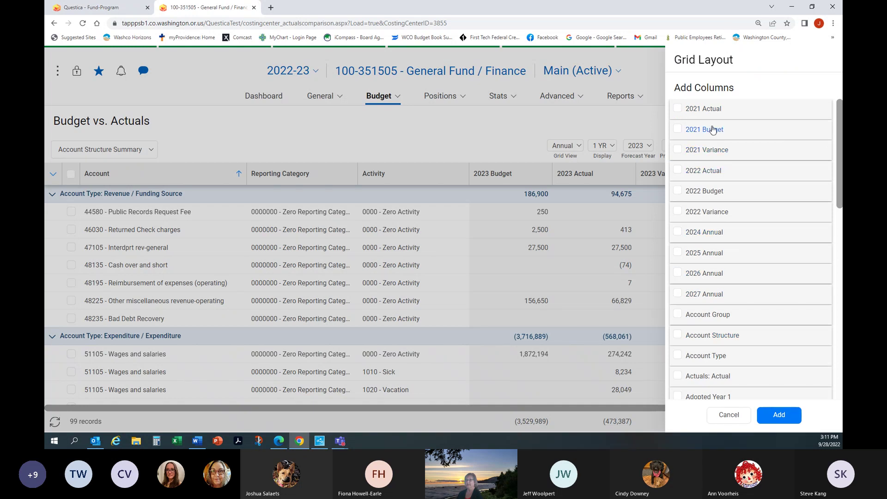
pyautogui.click(678, 108)
pyautogui.click(678, 130)
pyautogui.click(678, 149)
pyautogui.click(678, 170)
pyautogui.click(677, 191)
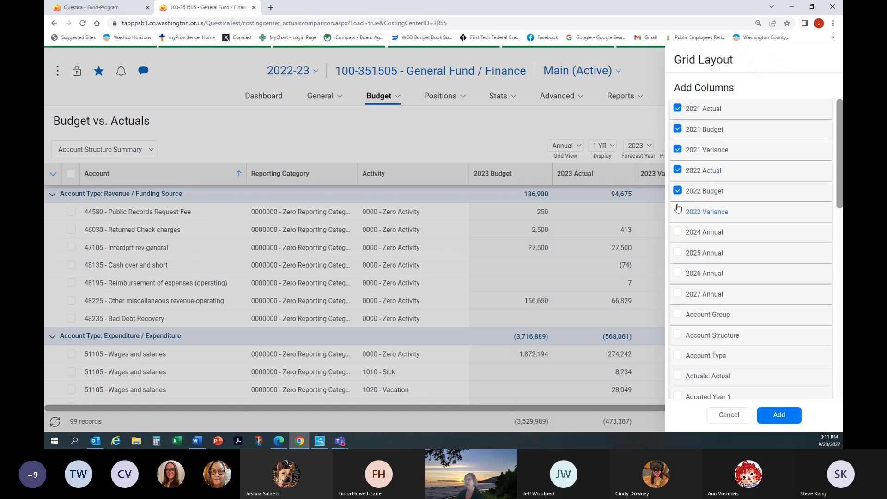
pyautogui.click(678, 211)
pyautogui.click(781, 414)
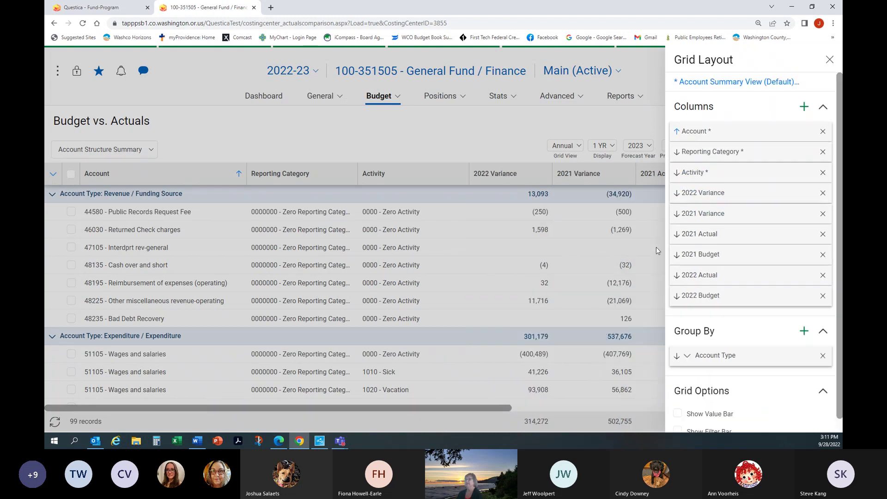
pyautogui.click(626, 117)
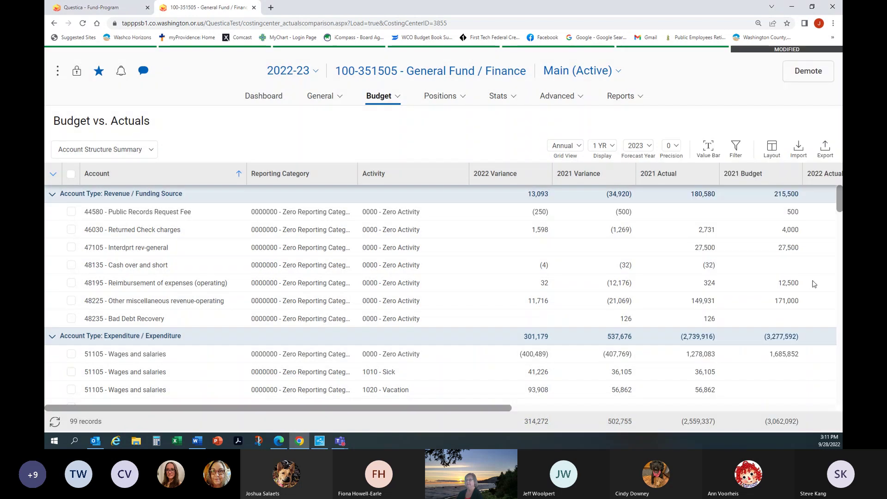
# Step: Freeze the Reporting Category column in the Budget vs. Actuals grid
pyautogui.moveTo(293, 408)
pyautogui.mouseDown()
pyautogui.moveTo(644, 422)
pyautogui.moveTo(276, 410)
pyautogui.mouseUp()
pyautogui.rightClick(336, 176)
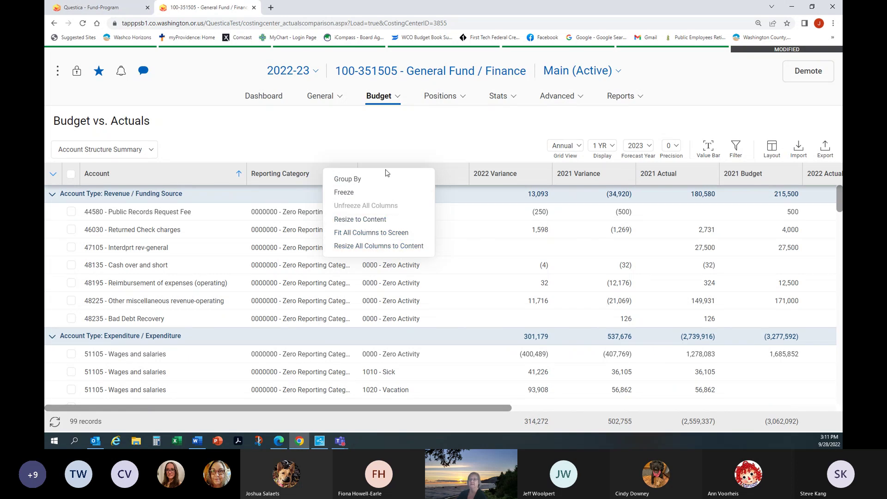
pyautogui.click(287, 217)
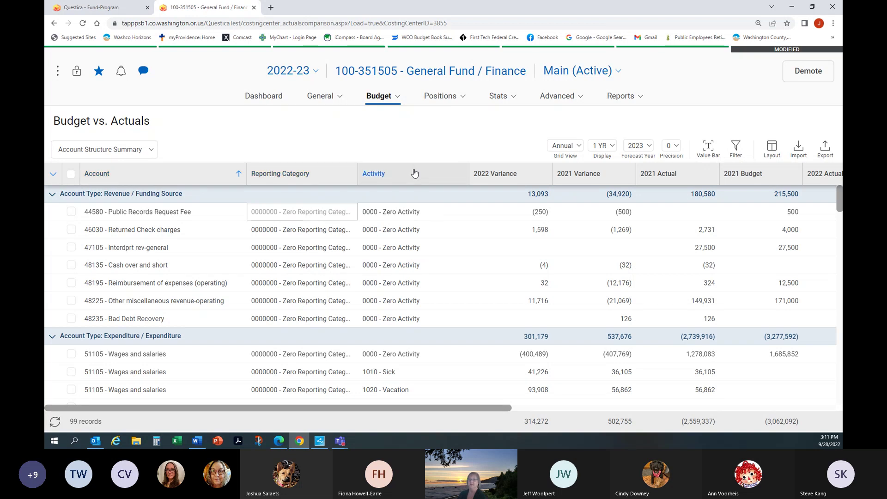
pyautogui.rightClick(294, 176)
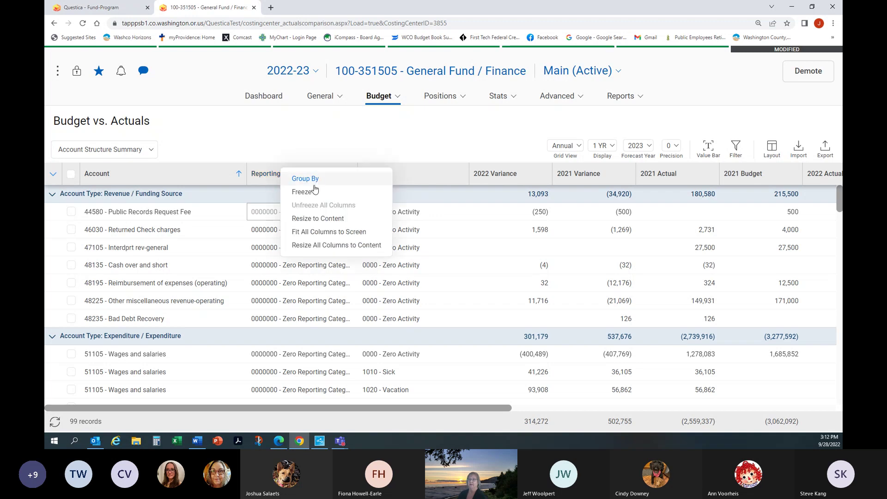
pyautogui.click(315, 192)
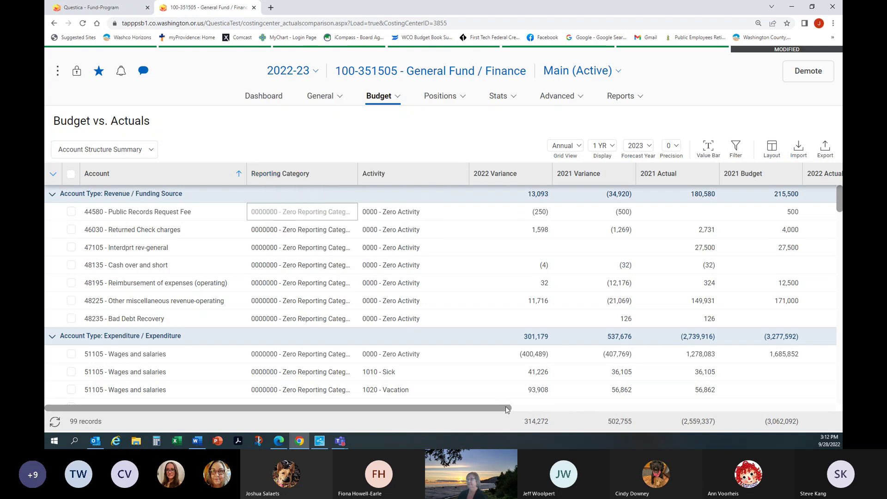
# Step: Open the 2022-23 line items of 100-351505 and review their mid-year estimates, descriptions and 2023 amounts
pyautogui.moveTo(506, 407); pyautogui.dragTo(835, 382)
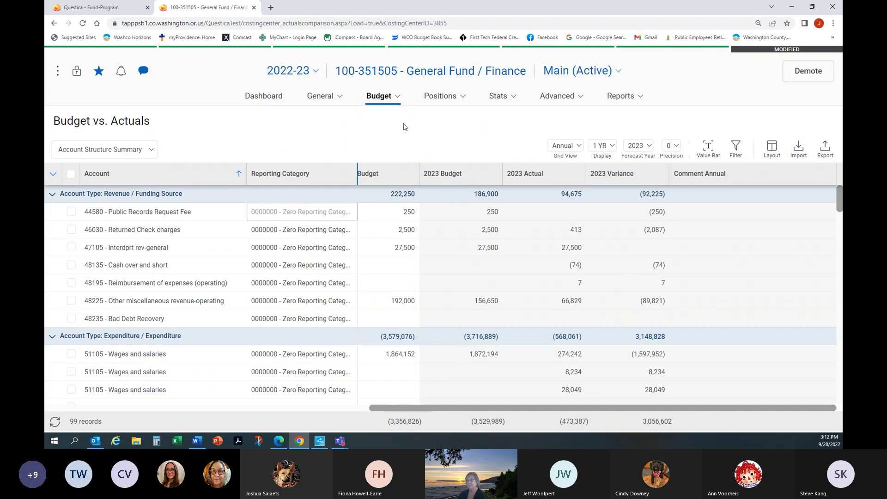
pyautogui.click(394, 102)
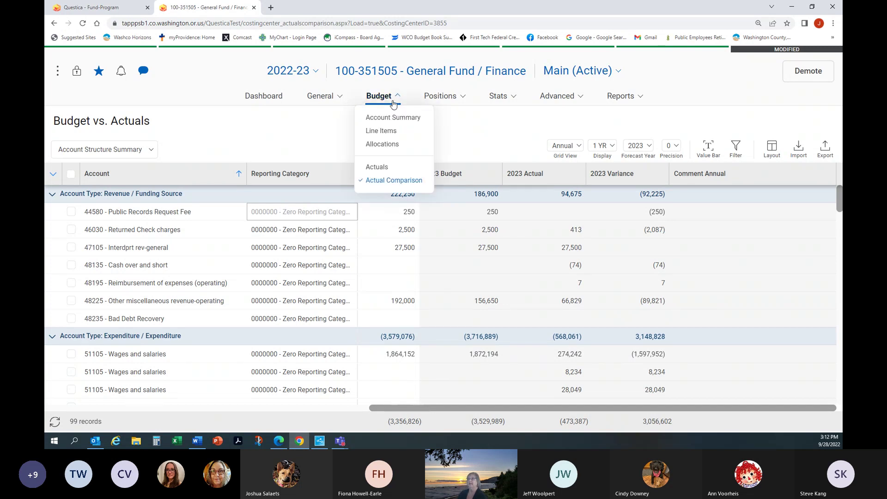
pyautogui.click(386, 133)
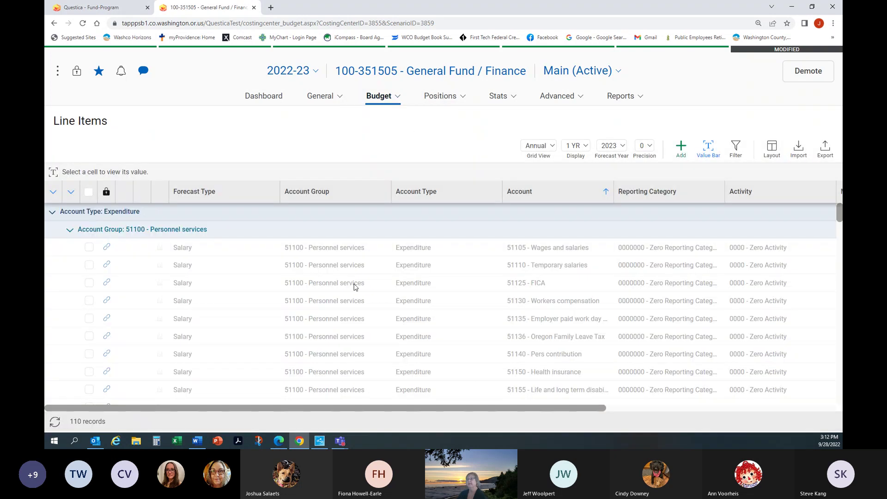
pyautogui.scroll(-1, 353, 285)
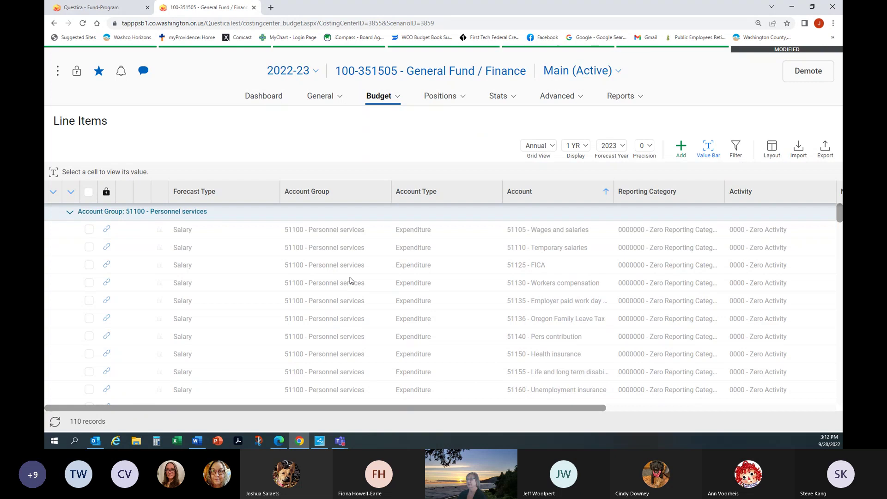
pyautogui.scroll(-7, 411, 307)
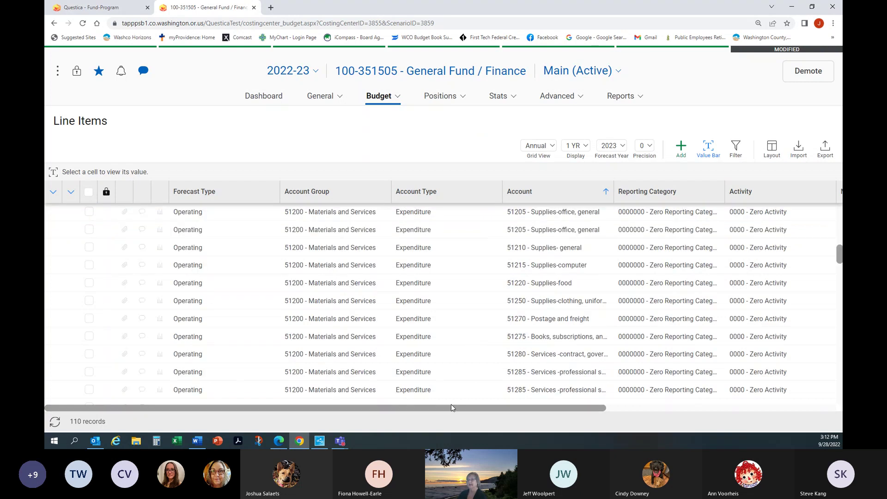
pyautogui.moveTo(453, 412); pyautogui.dragTo(767, 408)
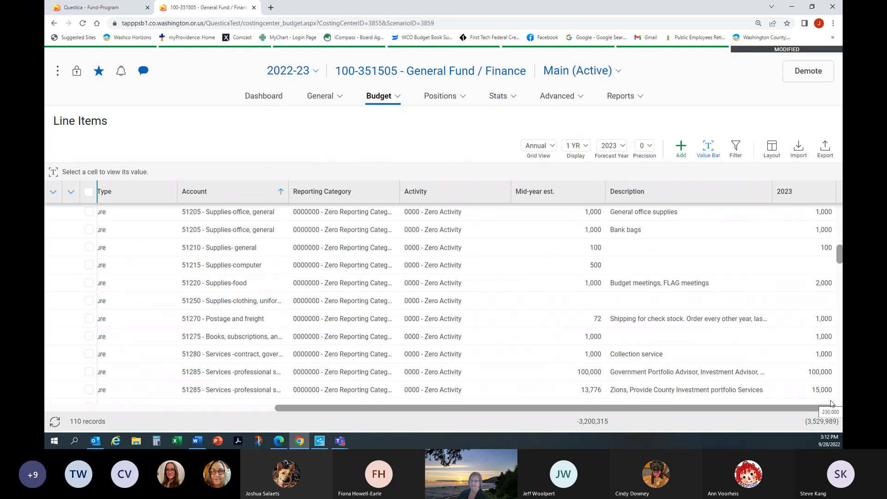
# Step: Switch the fund-program to fiscal year 2023-24 and review the descriptions and 2024 amounts of its line items
pyautogui.click(317, 74)
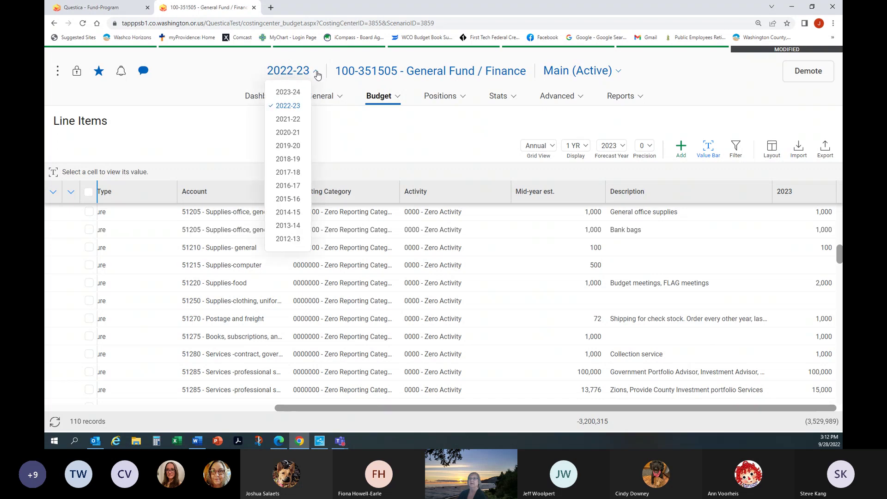
pyautogui.click(292, 95)
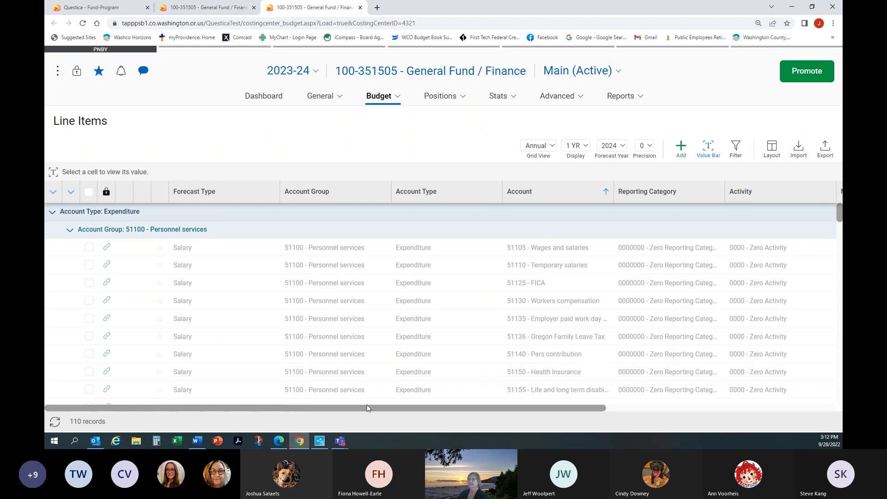
pyautogui.moveTo(369, 408); pyautogui.dragTo(677, 424)
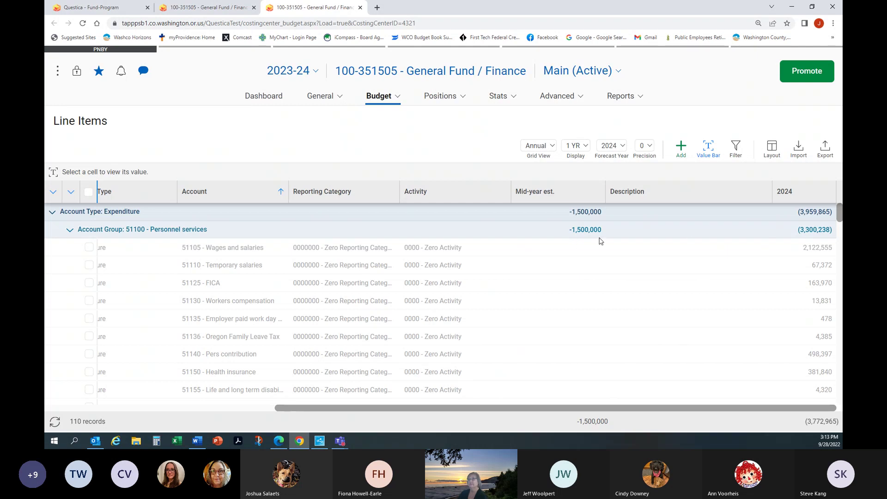
pyautogui.click(685, 287)
pyautogui.scroll(-4, 685, 289)
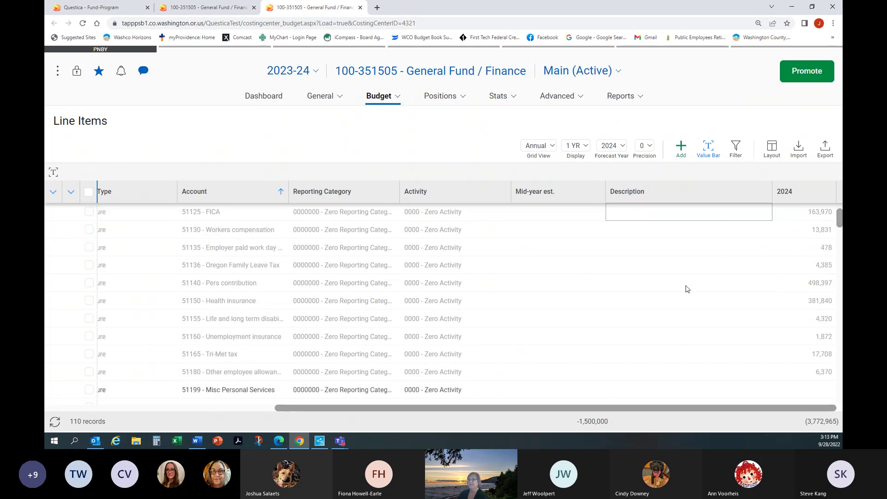
pyautogui.scroll(-5, 686, 289)
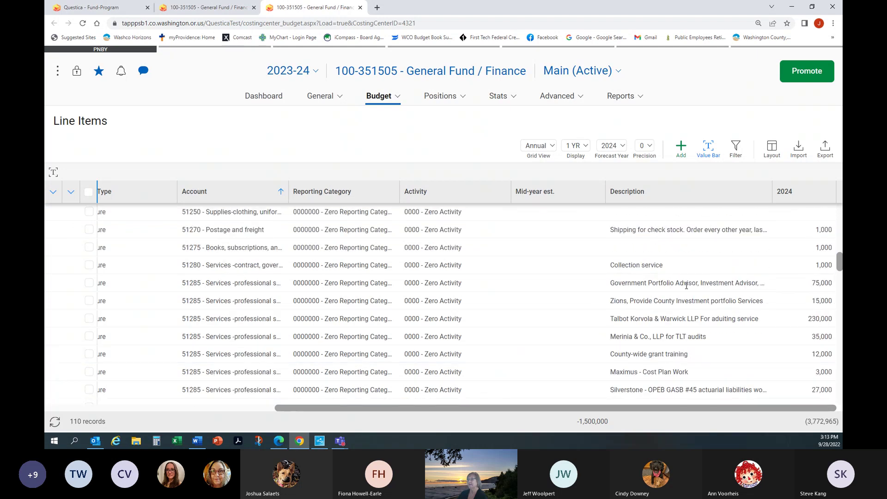
pyautogui.scroll(-5, 686, 286)
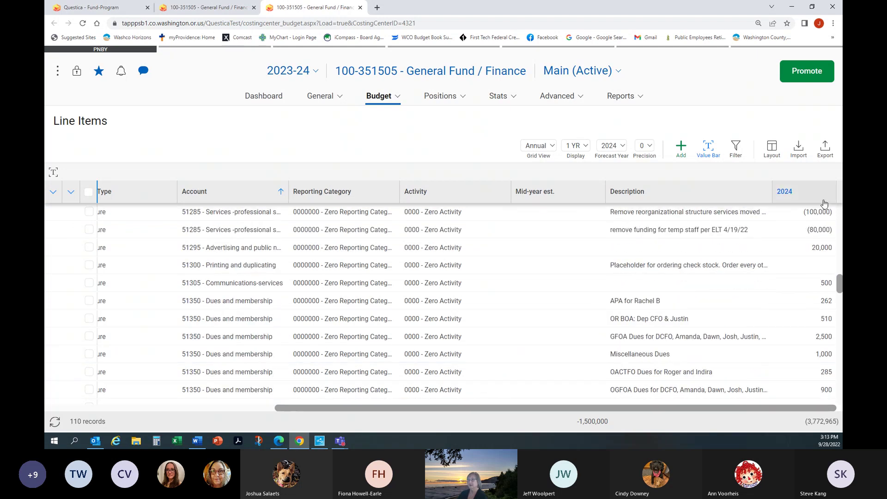
pyautogui.click(812, 298)
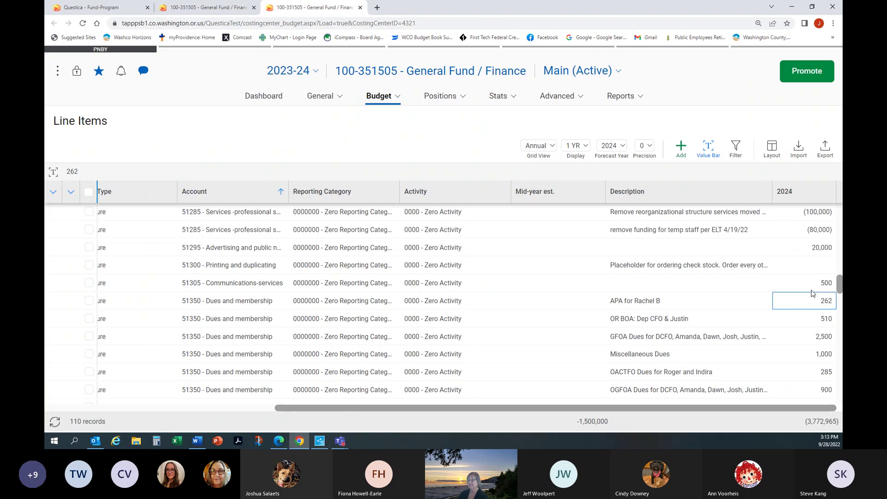
pyautogui.scroll(-5, 813, 293)
pyautogui.scroll(20, 815, 292)
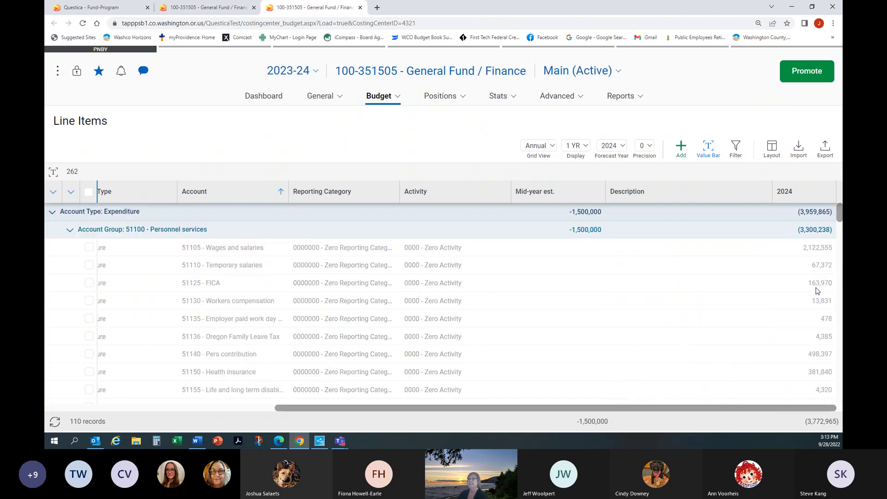
# Step: Open the actual details, switch the fiscal year back to 2022-23, and look through the posted transactions
pyautogui.click(396, 97)
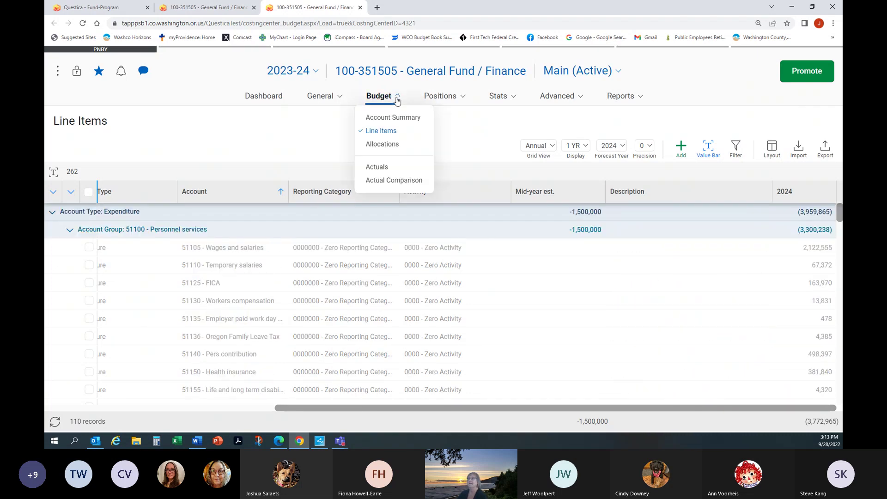
pyautogui.click(395, 170)
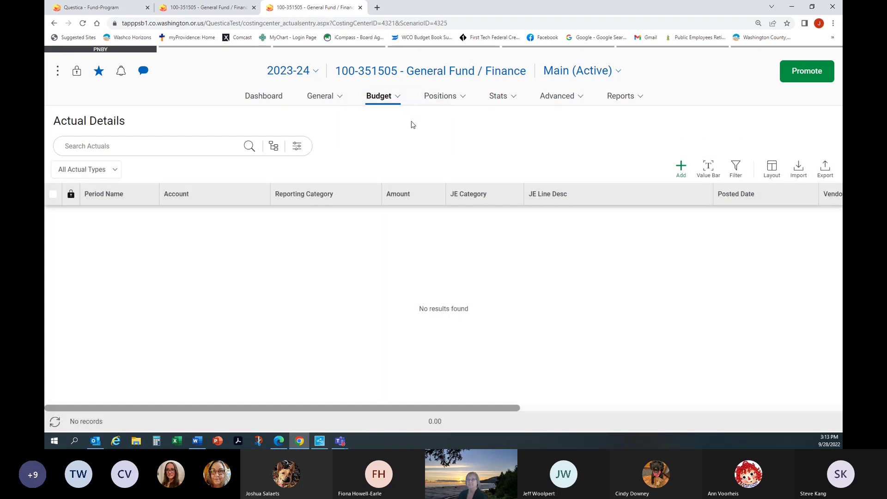
pyautogui.click(317, 73)
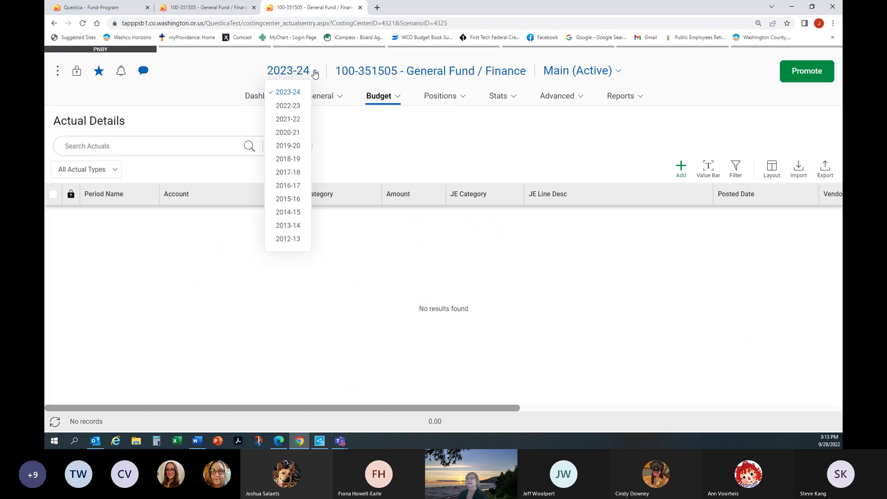
pyautogui.click(283, 107)
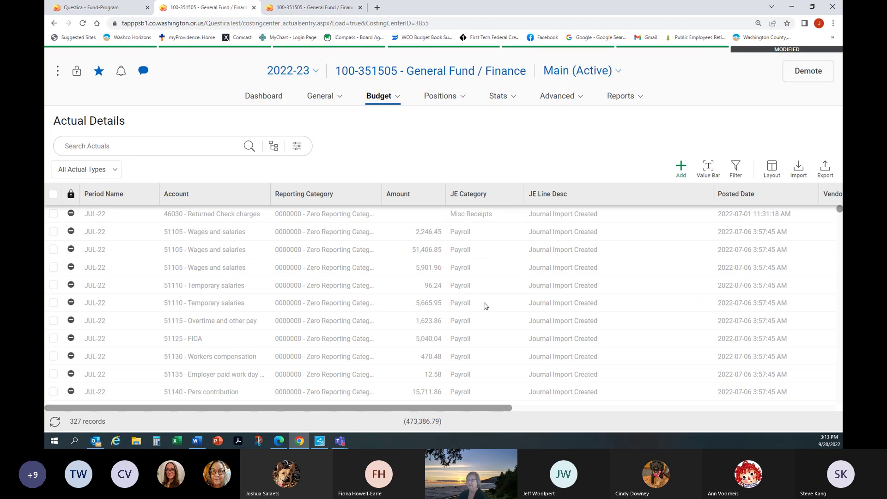
pyautogui.scroll(-3, 491, 298)
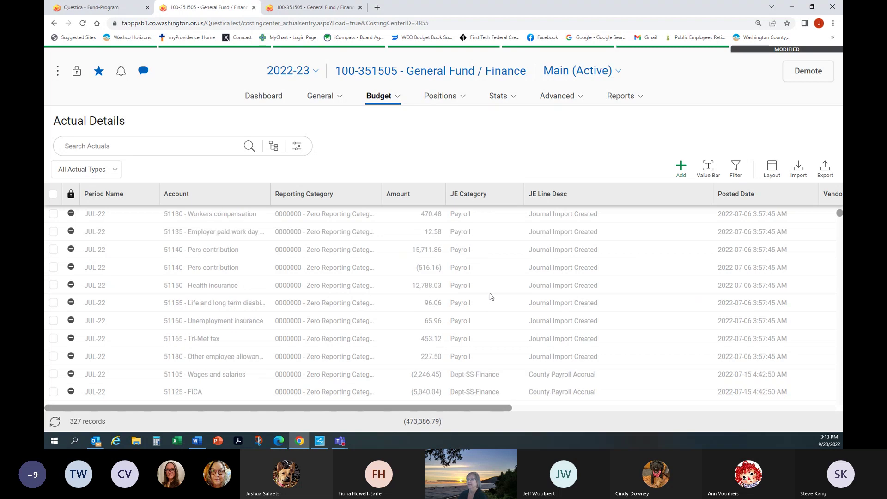
pyautogui.scroll(-2, 491, 298)
pyautogui.scroll(-2, 491, 300)
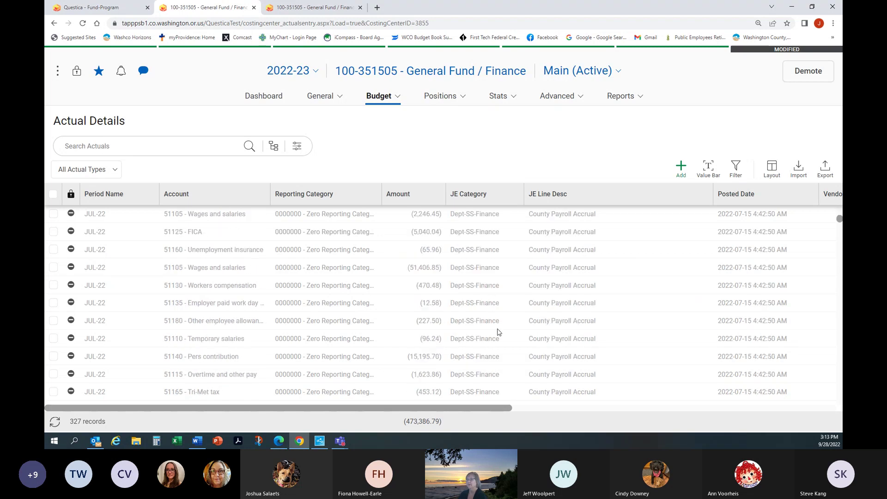
pyautogui.scroll(6, 495, 315)
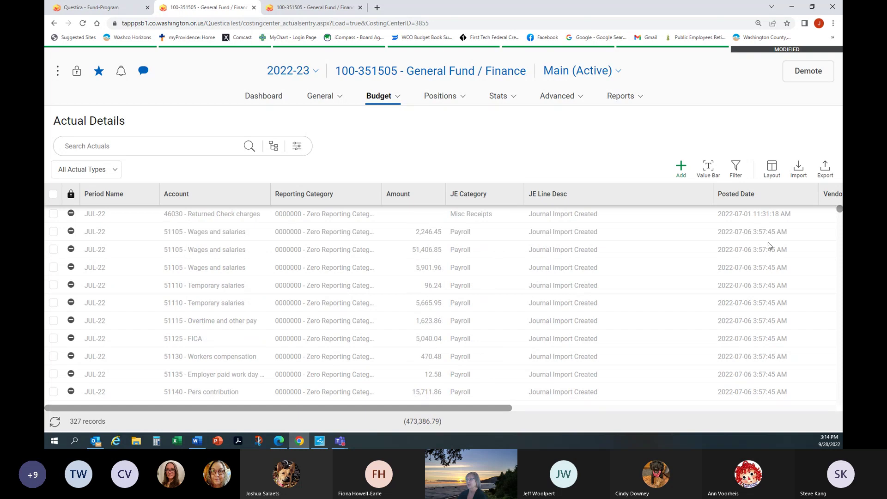
# Step: Sort the actual details by Vendor Name in descending order and review the vendor, PO and invoice columns
pyautogui.moveTo(510, 409); pyautogui.dragTo(835, 414)
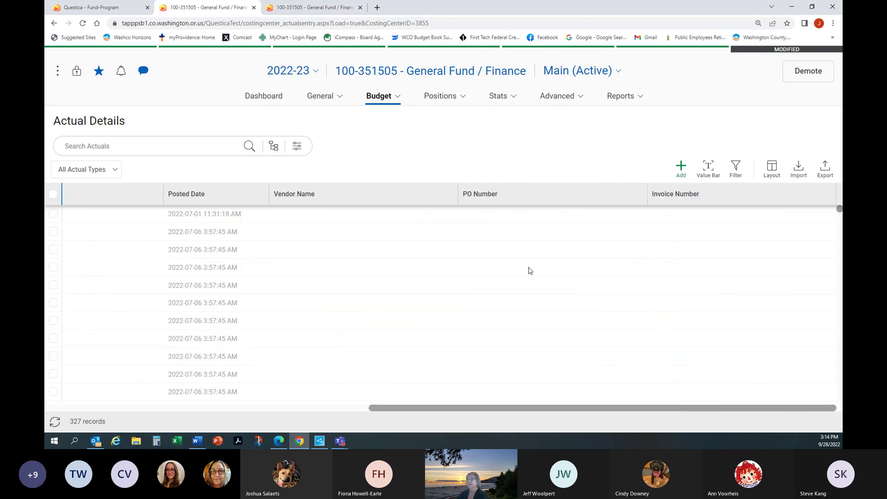
pyautogui.click(313, 198)
pyautogui.click(314, 195)
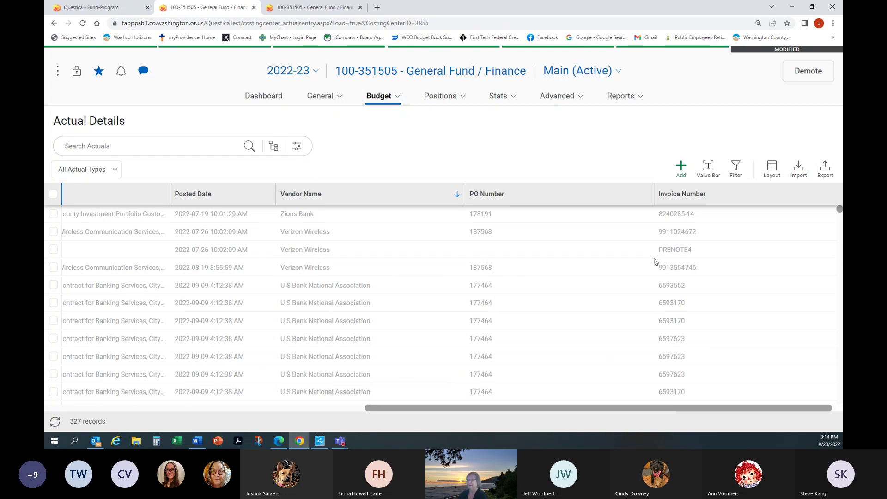
pyautogui.moveTo(636, 409); pyautogui.dragTo(280, 435)
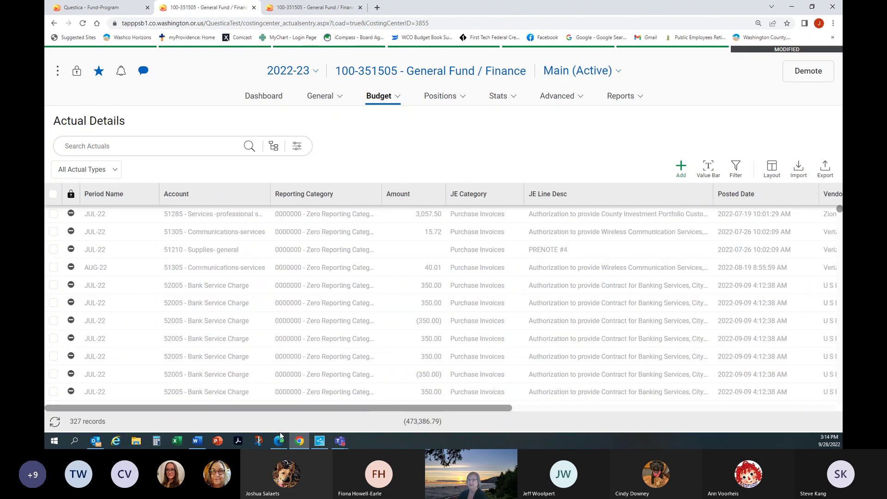
# Step: In the 2022-23 Actual Comparison grid, move the Budget column ahead of the Actual column for both 2021 and 2022
pyautogui.click(381, 101)
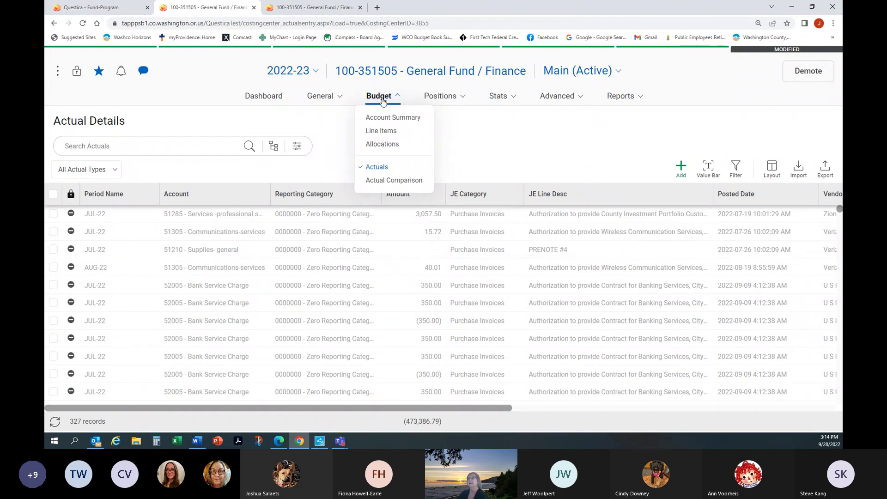
pyautogui.click(380, 184)
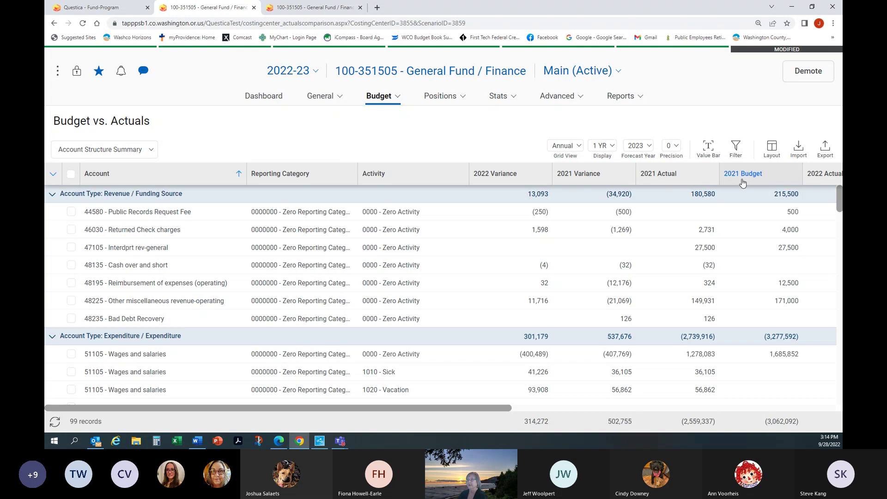
pyautogui.moveTo(494, 411); pyautogui.dragTo(656, 400)
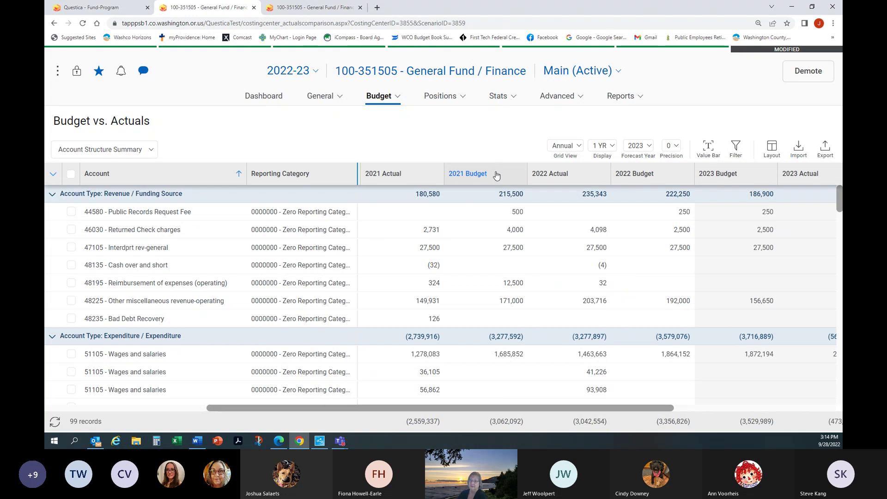
pyautogui.moveTo(495, 173); pyautogui.dragTo(385, 178)
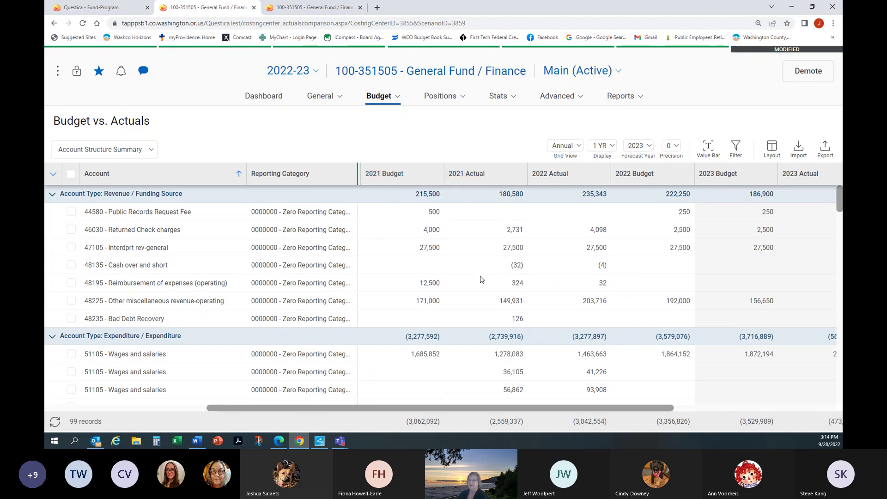
pyautogui.moveTo(648, 183); pyautogui.dragTo(573, 178)
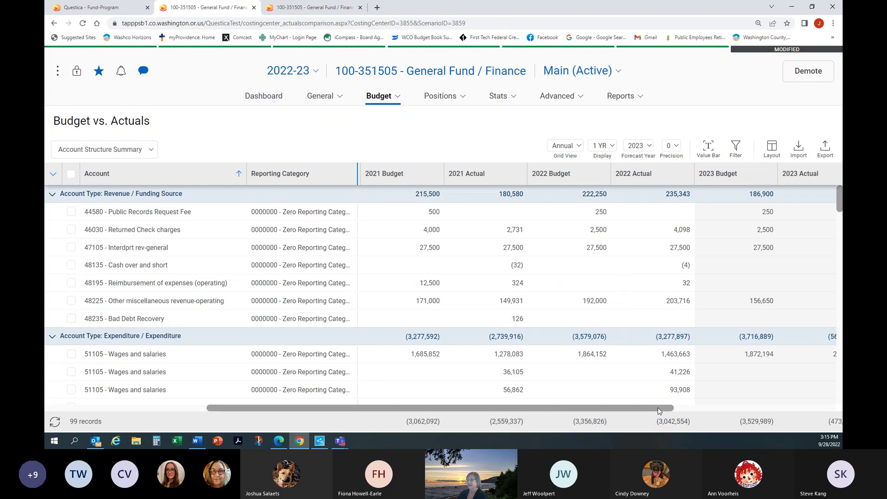
pyautogui.moveTo(660, 407); pyautogui.dragTo(788, 403)
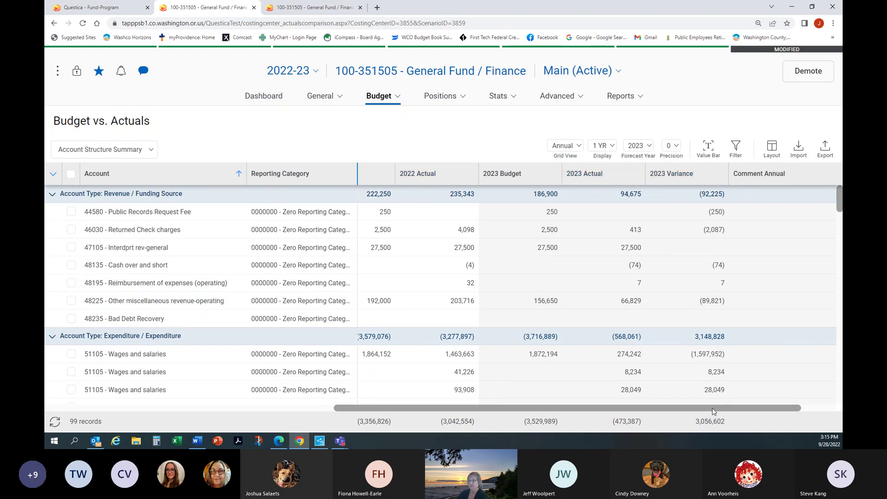
pyautogui.moveTo(715, 408); pyautogui.dragTo(780, 408)
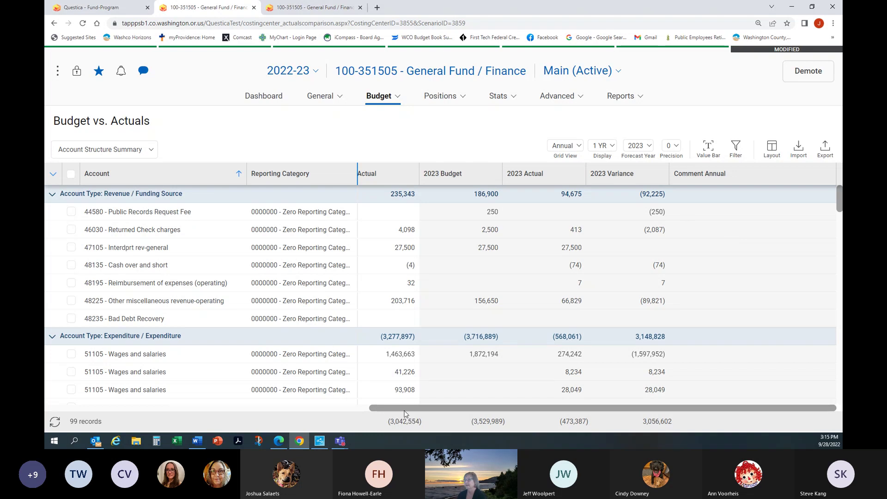
pyautogui.moveTo(406, 409); pyautogui.dragTo(76, 408)
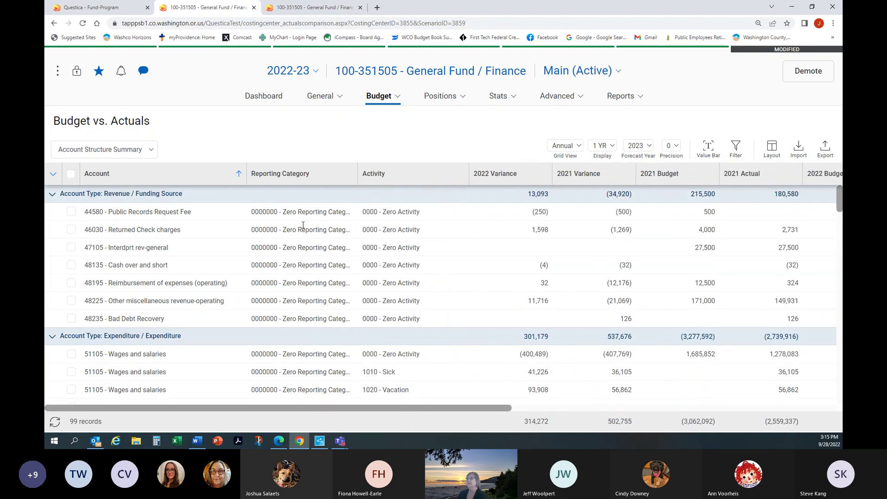
# Step: Open the Position Allocations of fund-program 100-351505 for 2022-23
pyautogui.click(381, 96)
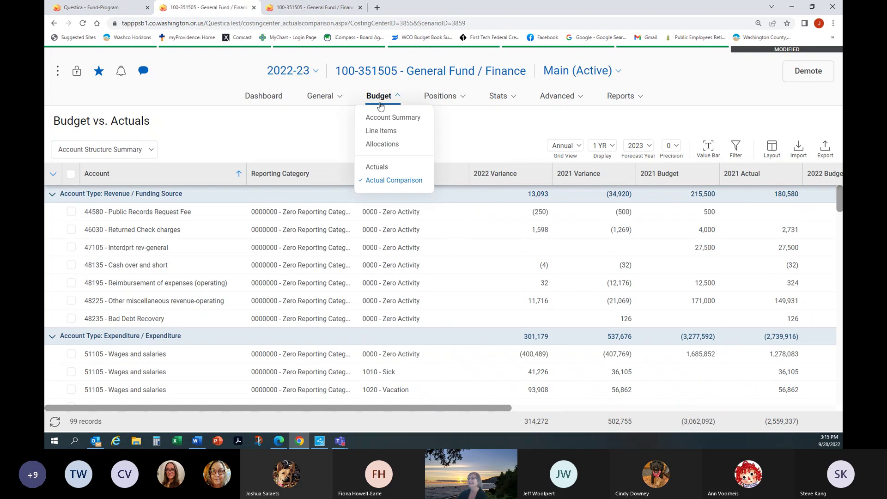
pyautogui.click(451, 98)
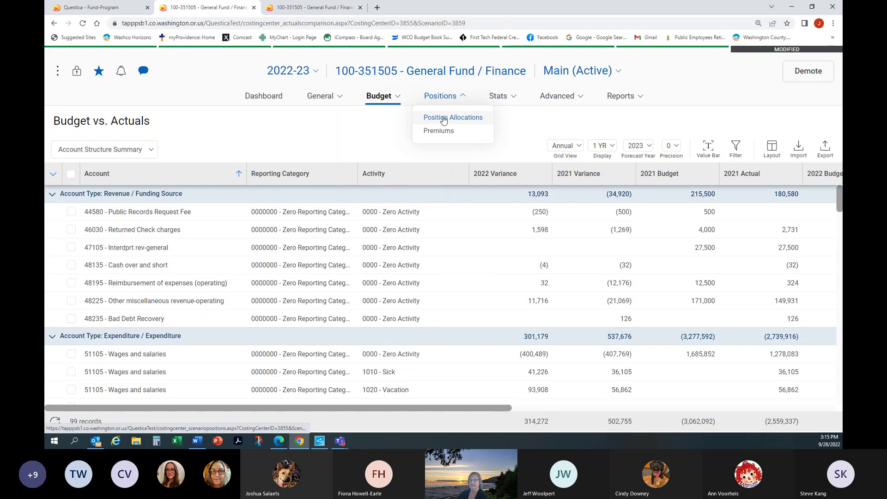
pyautogui.click(443, 118)
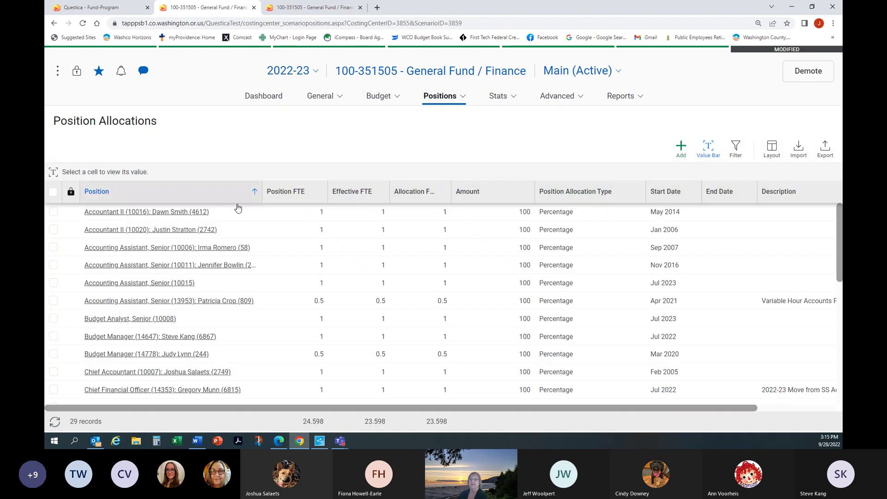
# Step: Switch the position allocations to fiscal year 2023-24 and check the budget of position Accountant II (14782)
pyautogui.scroll(-7, 180, 277)
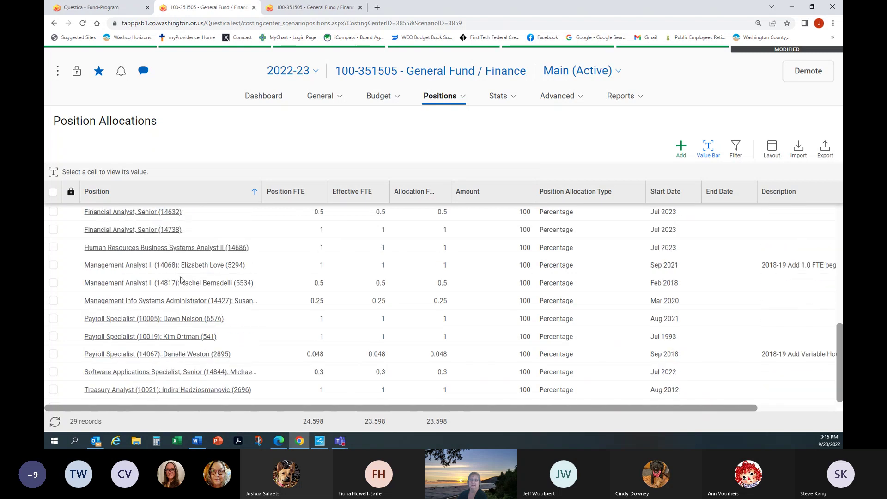
pyautogui.click(318, 73)
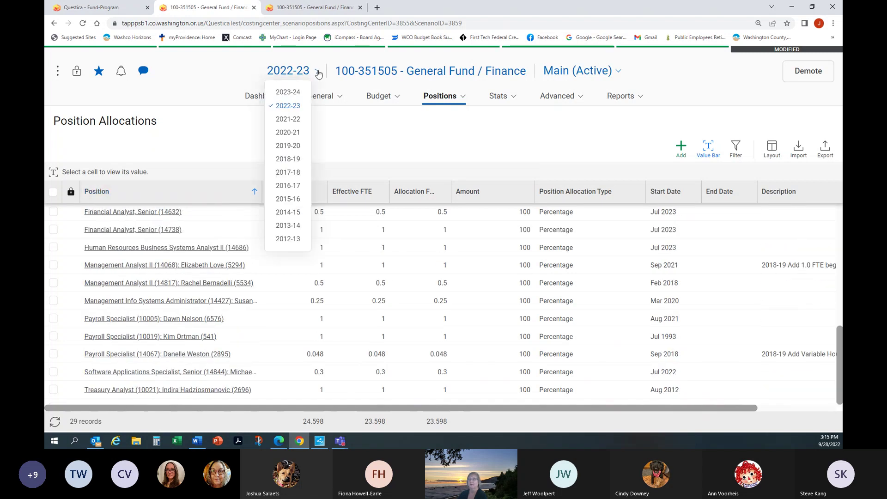
pyautogui.click(287, 92)
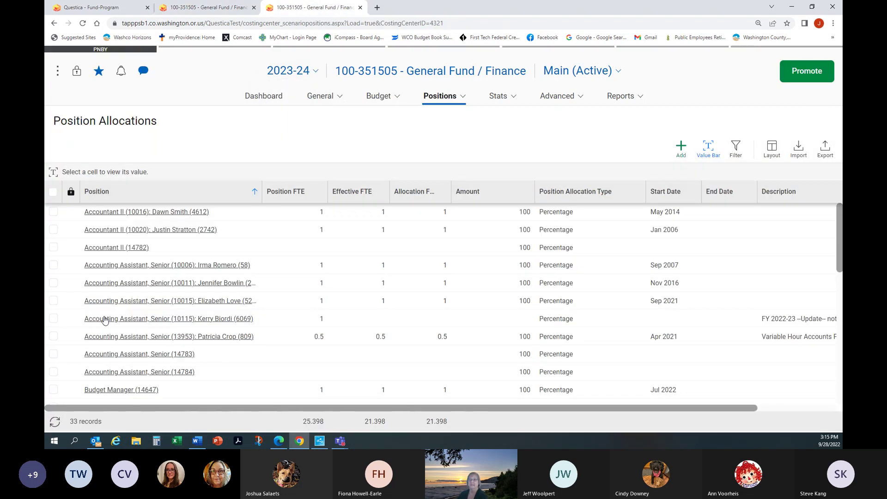
pyautogui.click(116, 254)
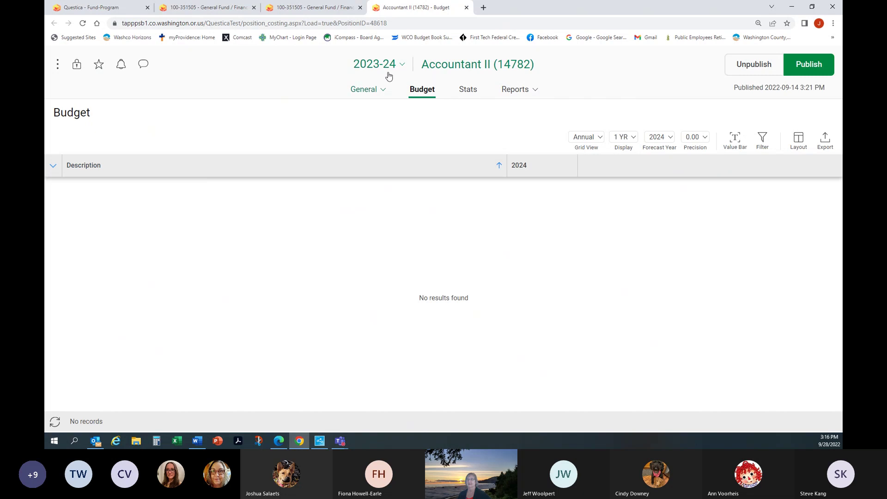
pyautogui.click(467, 8)
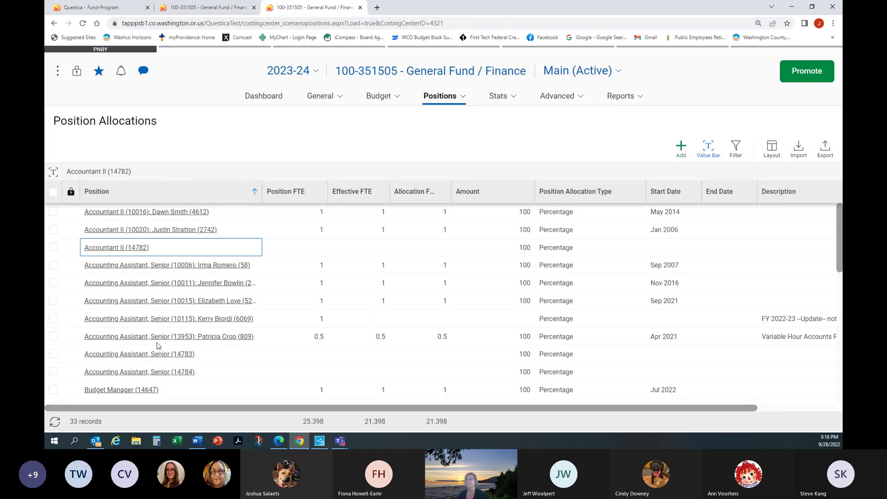
# Step: Open the budget of position Budget Manager (14778) and view it for fiscal year 2022-23
pyautogui.scroll(-2, 152, 347)
pyautogui.click(168, 319)
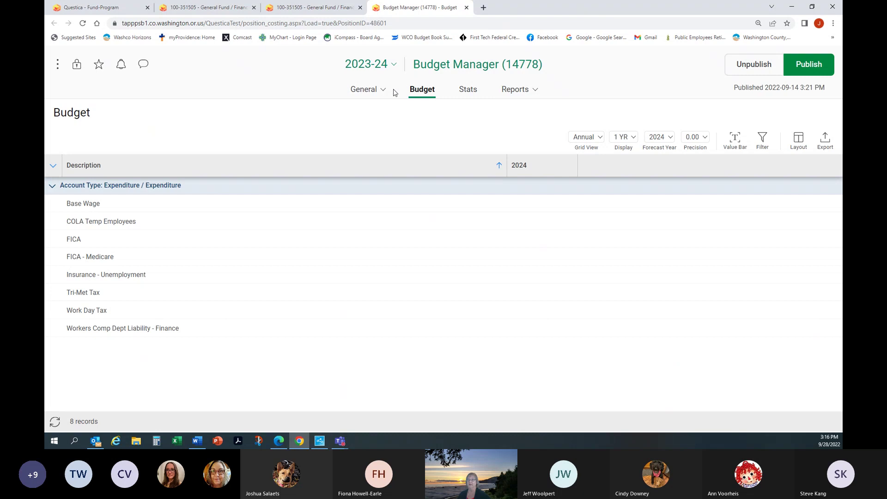
pyautogui.click(394, 66)
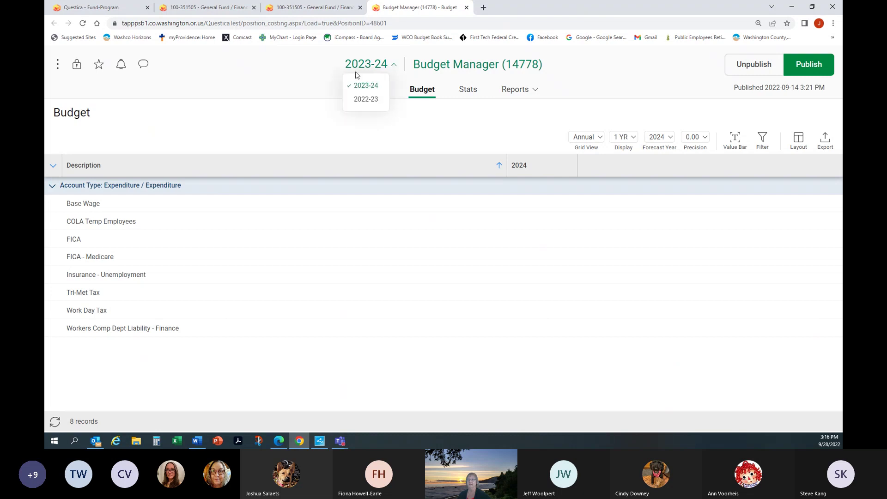
pyautogui.click(359, 100)
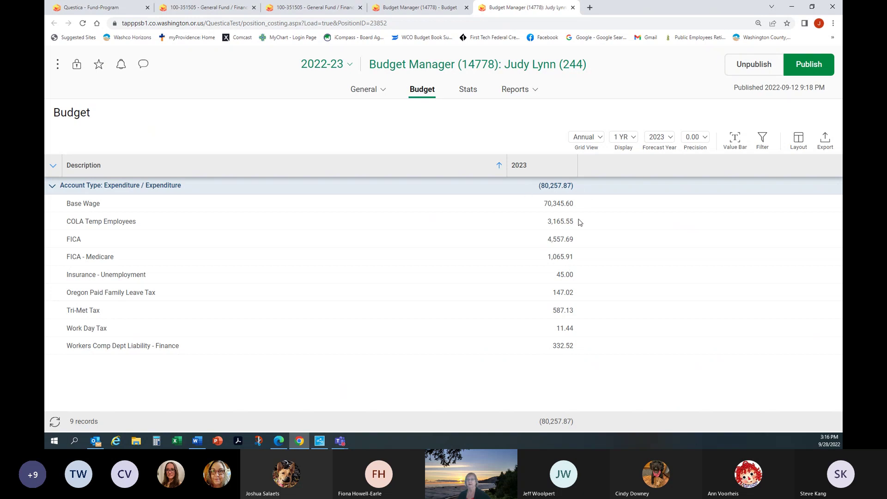
# Step: Open the 2022-23 Position Information for Budget Manager (14778) and review its fields, including the description and organization unit
pyautogui.click(366, 90)
pyautogui.click(369, 114)
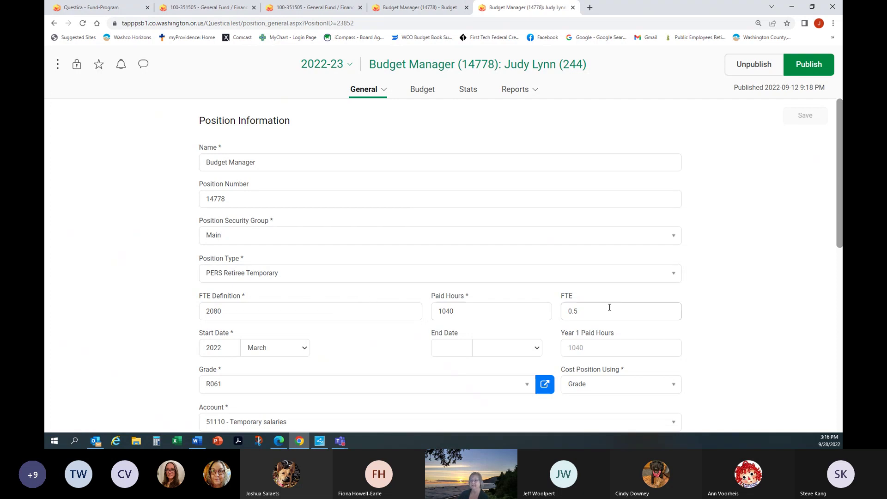
pyautogui.scroll(-3, 503, 312)
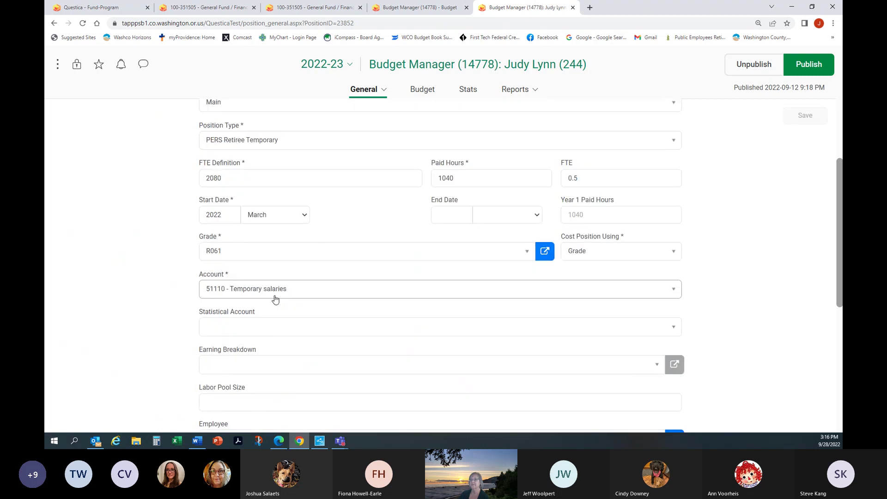
pyautogui.scroll(-4, 338, 296)
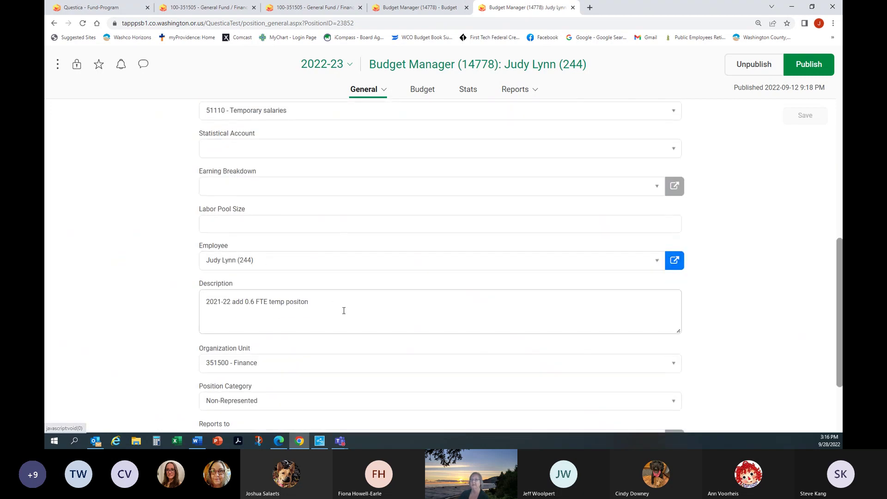
pyautogui.moveTo(207, 301); pyautogui.dragTo(318, 306)
pyautogui.scroll(-2, 298, 317)
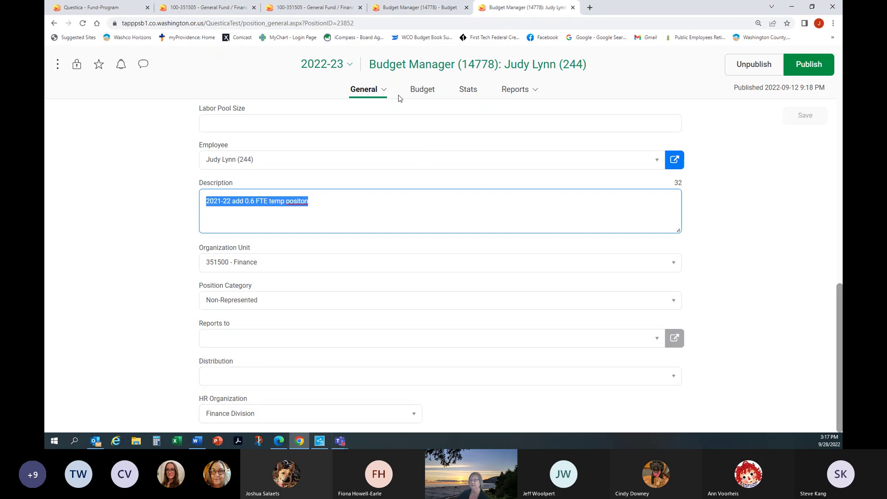
# Step: Review the wage details of Budget Manager (14778) and return to the 2023-24 position allocations of fund-program 100-351505
pyautogui.click(375, 90)
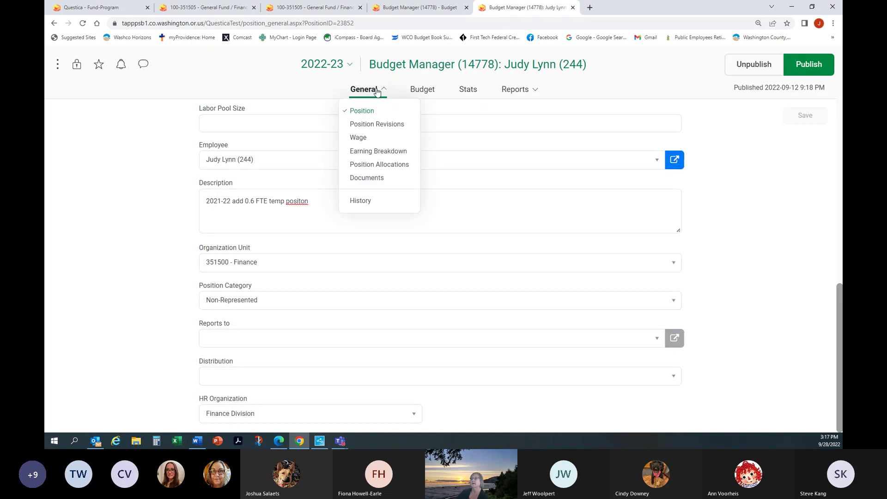
pyautogui.click(366, 139)
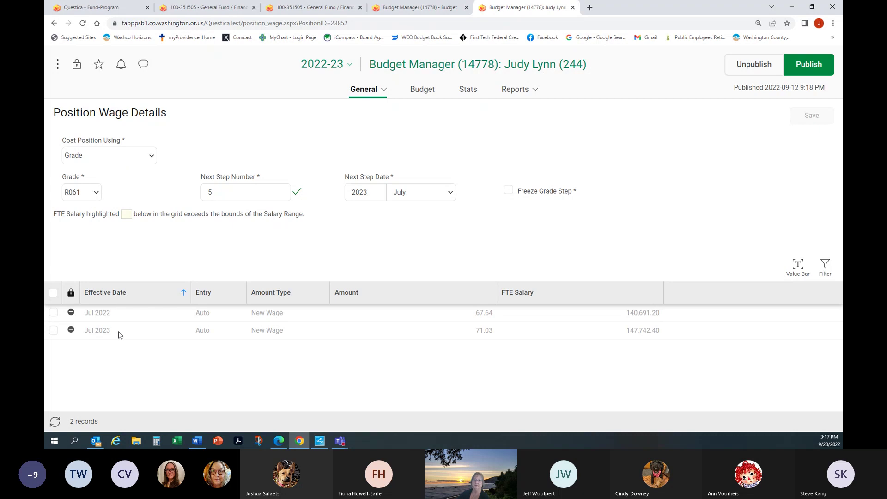
pyautogui.click(573, 7)
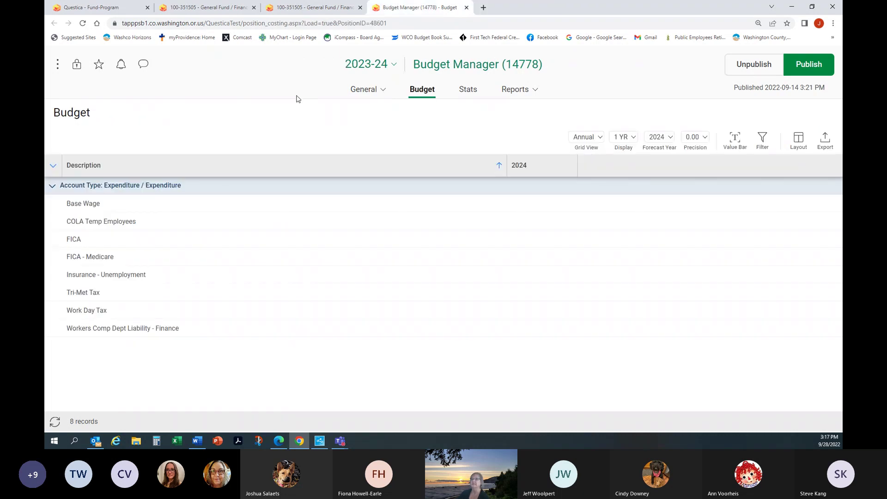
pyautogui.click(466, 7)
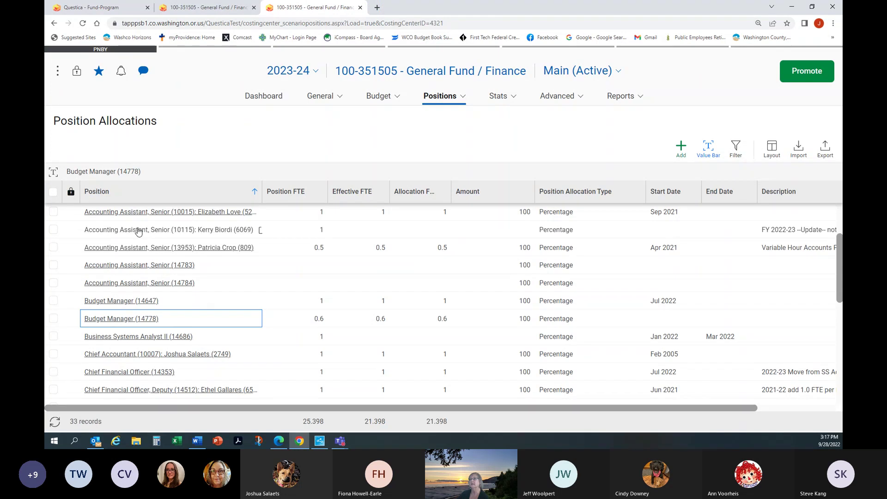
# Step: Compare the 2023-24 wage details of Accounting Assistant, Senior (10015) with those of Budget Manager (14647)
pyautogui.click(134, 213)
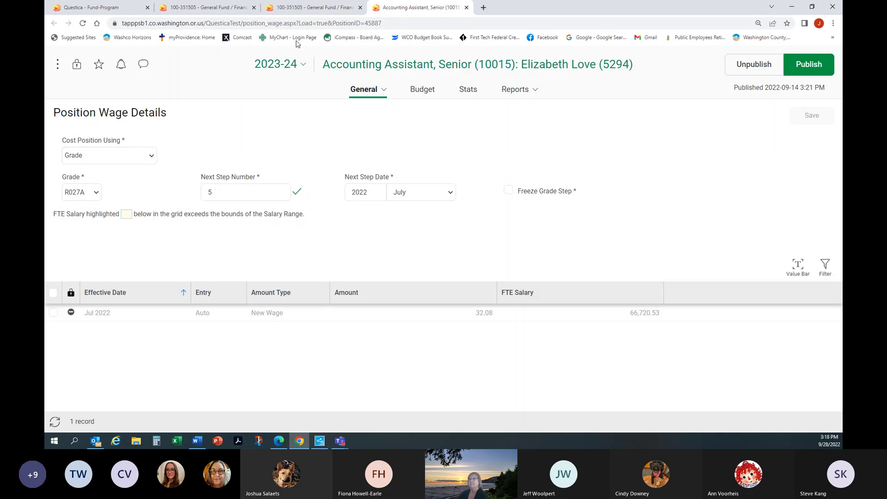
pyautogui.click(279, 8)
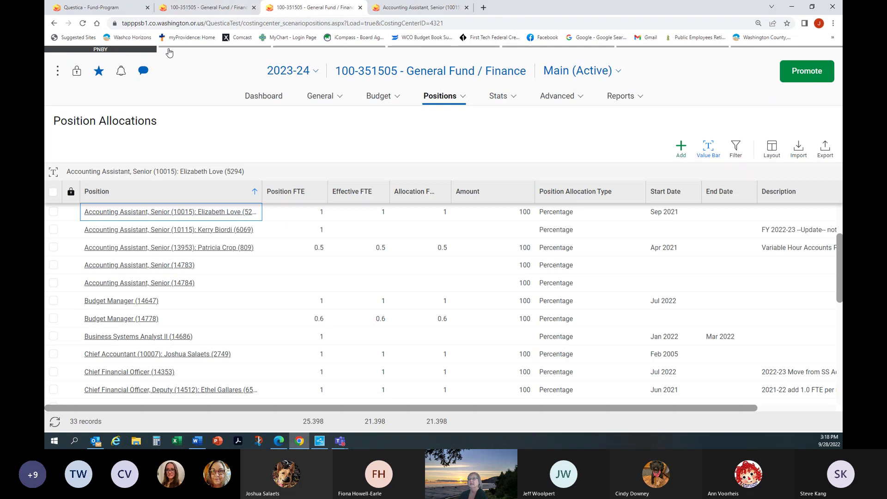
pyautogui.click(117, 304)
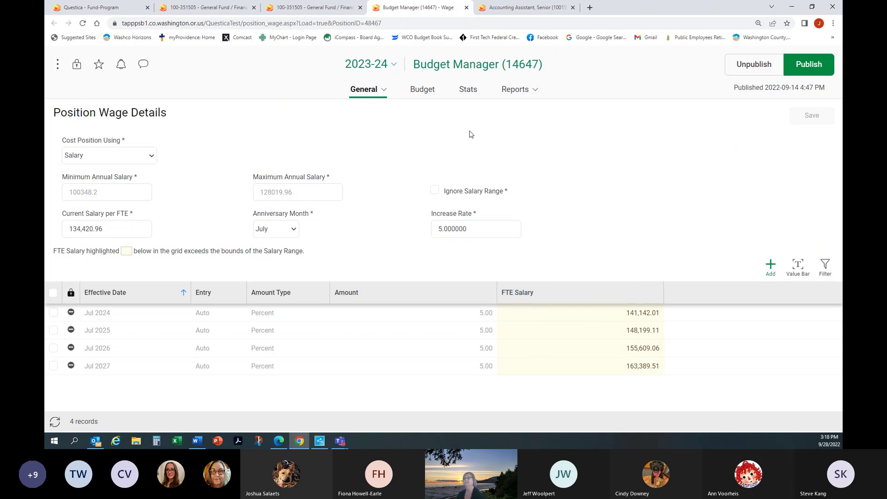
# Step: Open the fund-program allocations of Budget Manager (14647) and examine the Description and End Date fields
pyautogui.click(370, 94)
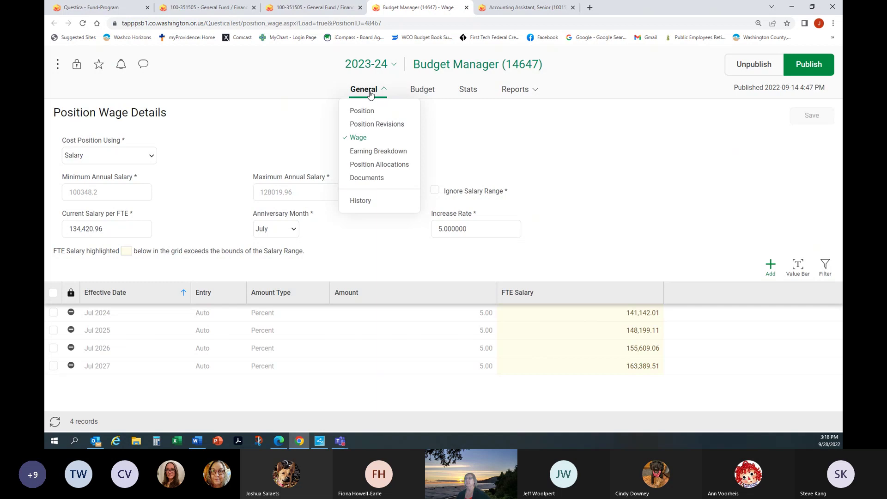
pyautogui.click(383, 167)
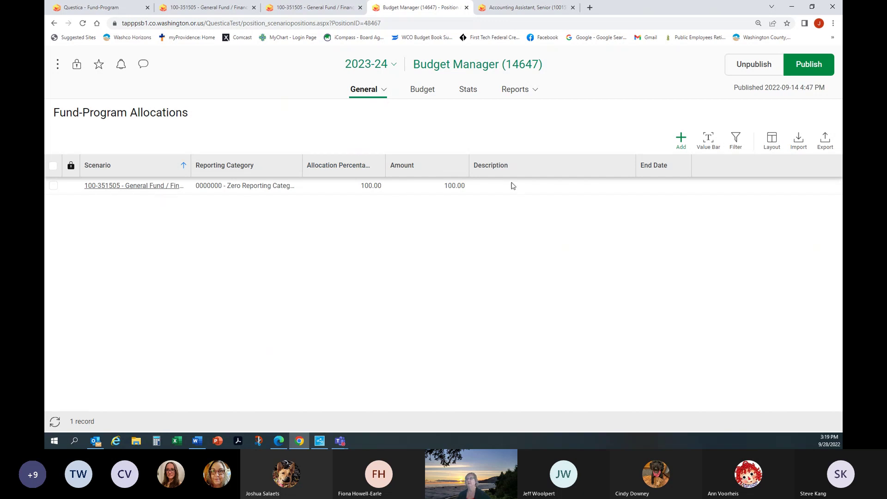
pyautogui.click(528, 190)
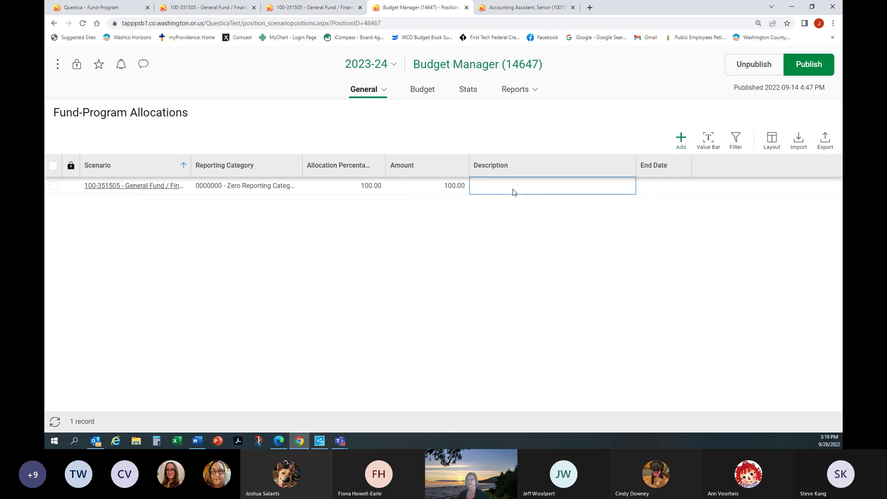
pyautogui.click(670, 186)
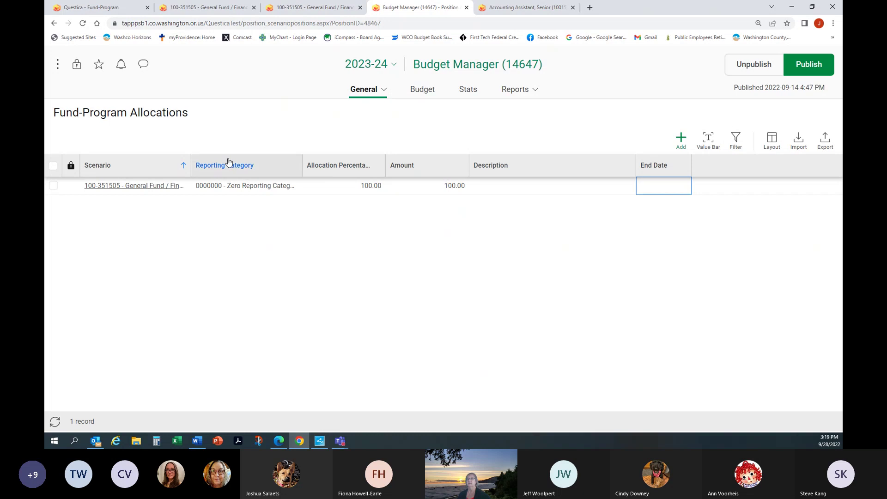
# Step: Add the Activity column to the Fund-Program Allocations grid layout
pyautogui.click(772, 141)
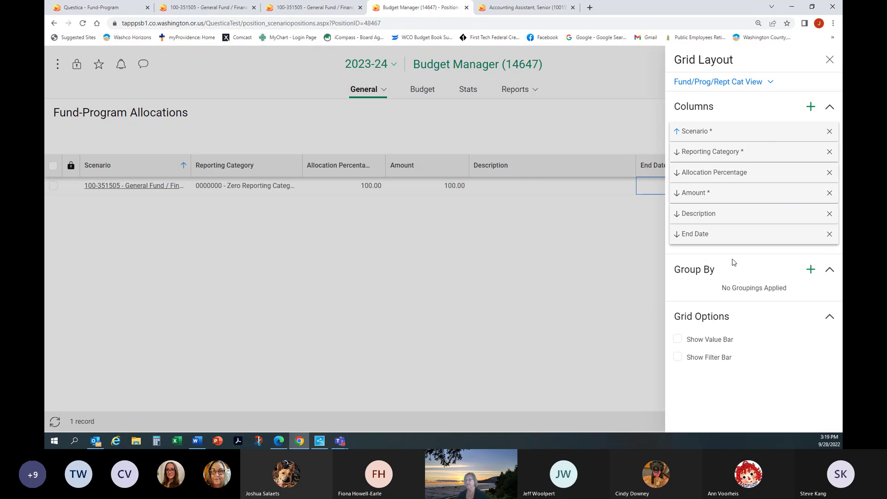
pyautogui.click(810, 107)
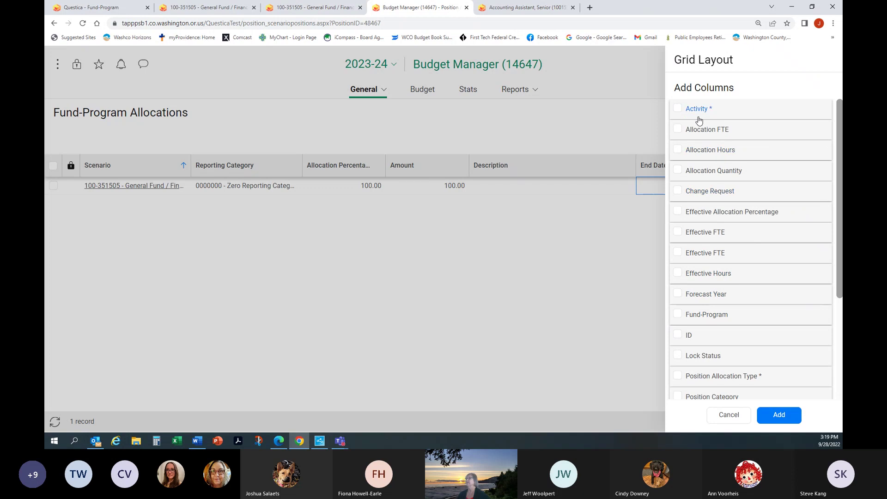
pyautogui.click(677, 109)
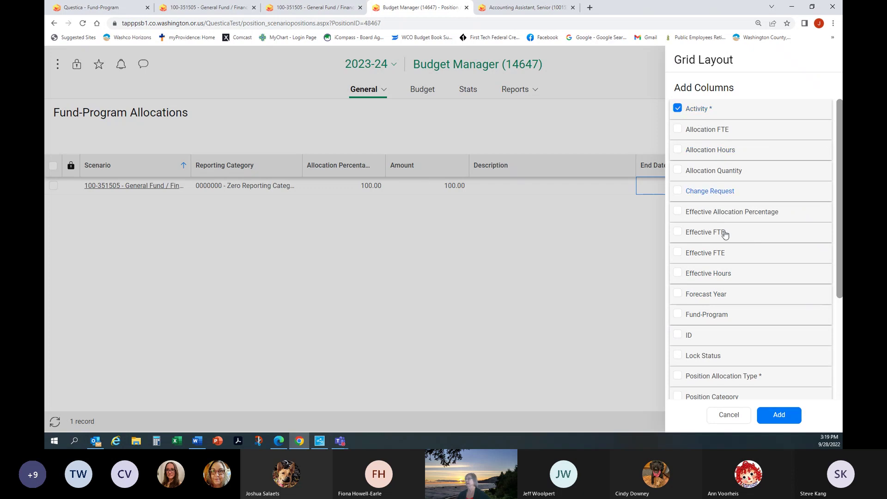
pyautogui.click(779, 415)
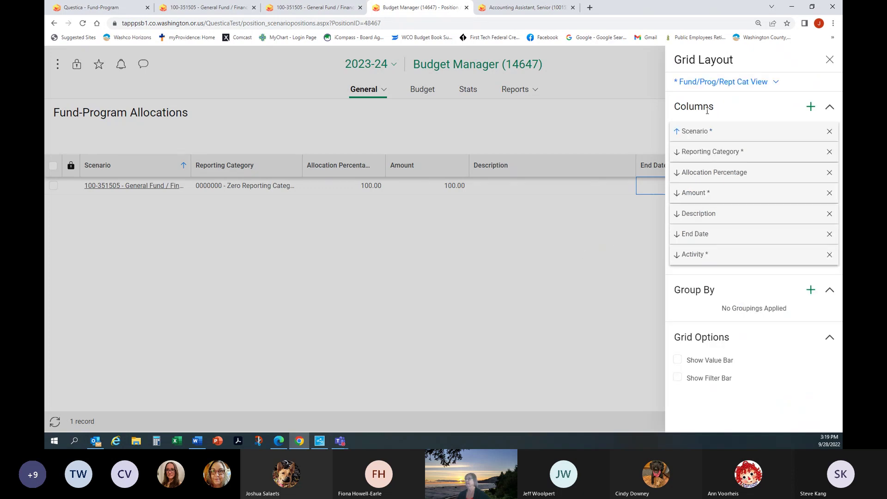
# Step: Save the changed Fund/Prog/Rept Cat View layout under the same name as the default layout
pyautogui.click(718, 83)
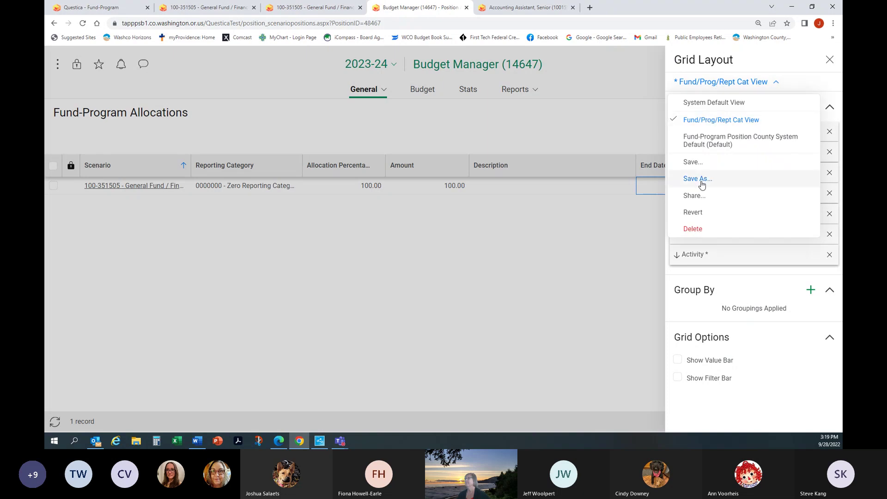
pyautogui.click(694, 162)
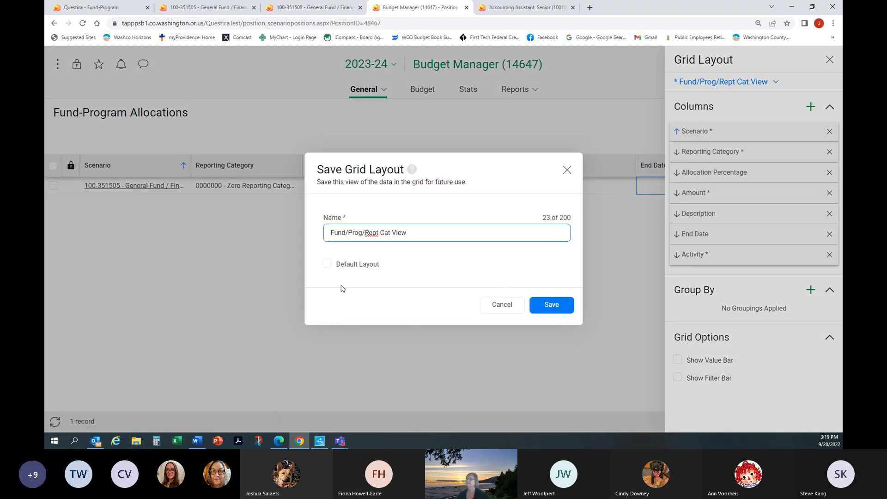
pyautogui.click(328, 264)
pyautogui.click(552, 305)
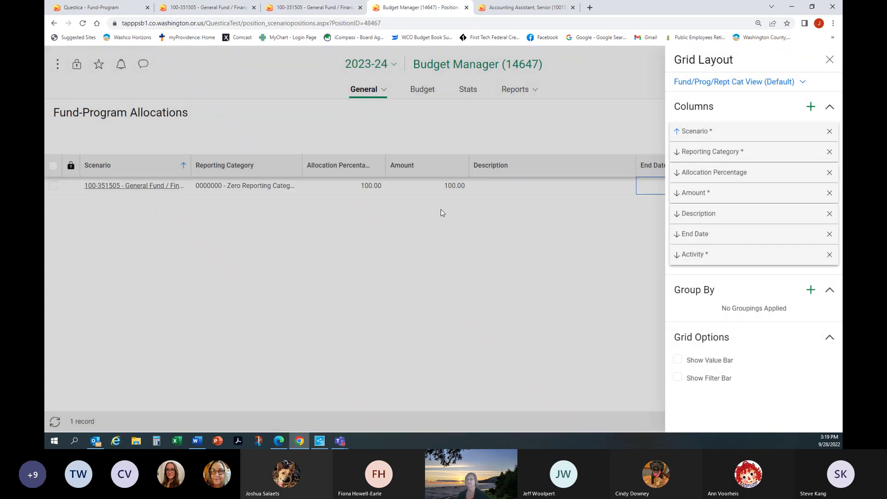
pyautogui.click(439, 212)
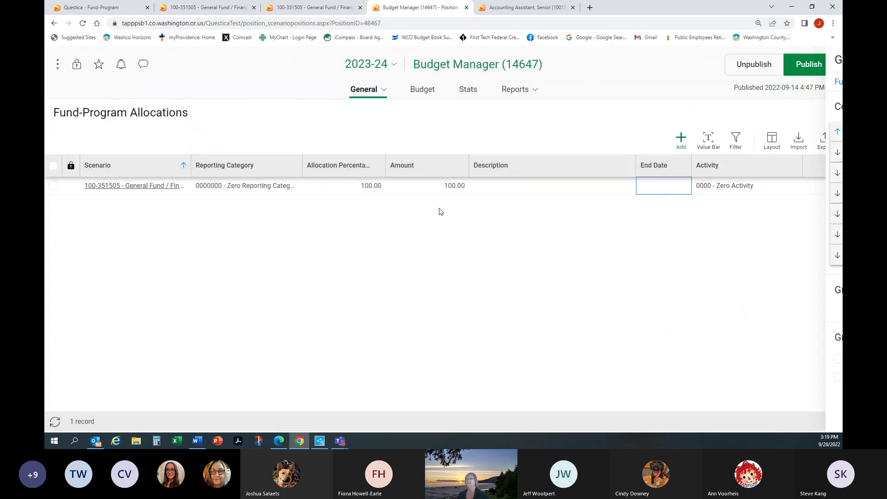
# Step: Move the Activity column directly after Reporting Category and save the Fund/Prog/Rept Cat View layout again
pyautogui.moveTo(777, 169); pyautogui.dragTo(319, 172)
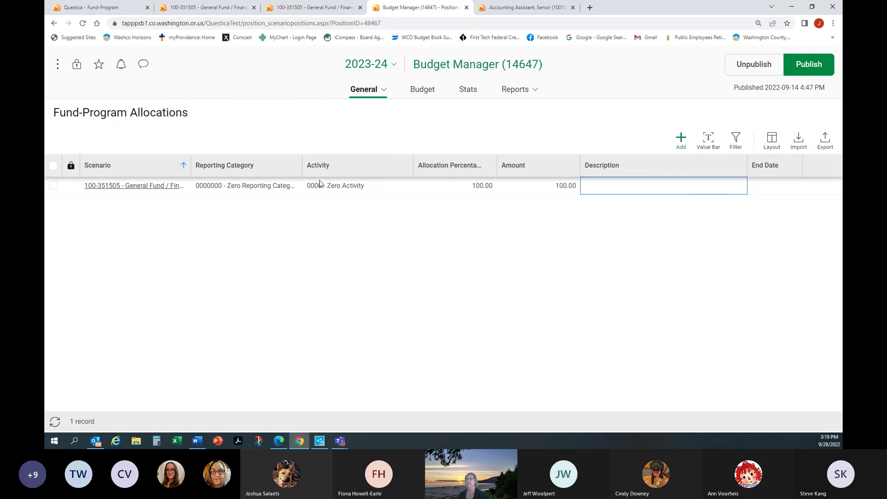
pyautogui.click(773, 140)
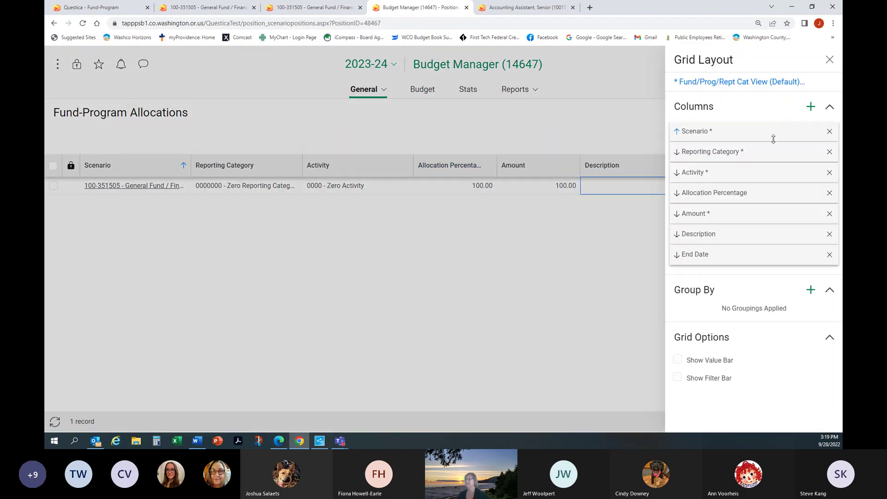
pyautogui.click(717, 85)
pyautogui.click(696, 165)
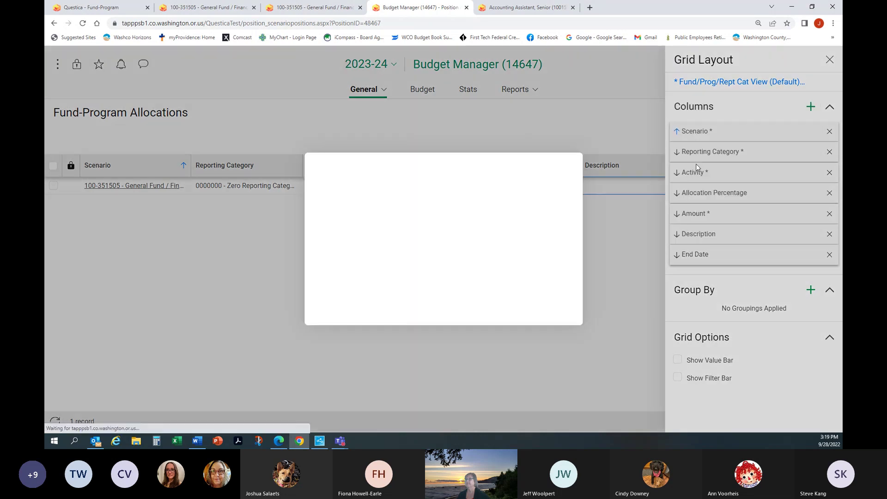
pyautogui.click(545, 305)
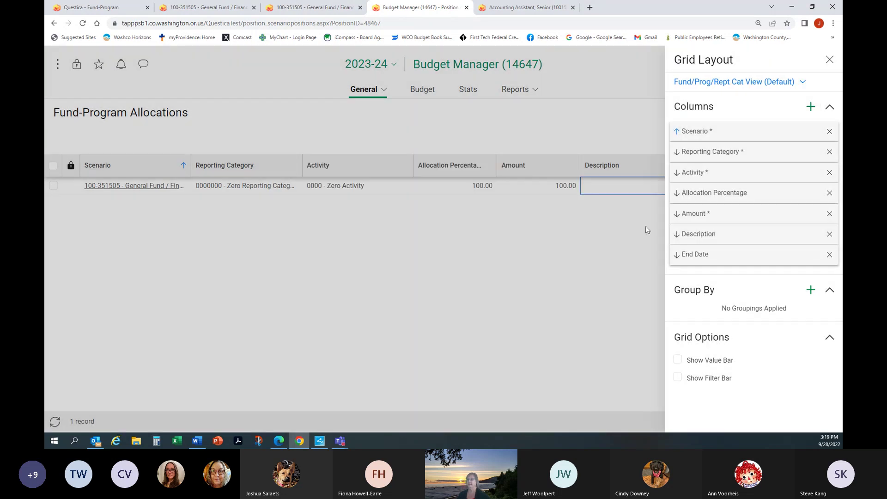
# Step: Close the grid layout settings and review the Budget Manager (14647) position's documents and log history
pyautogui.click(490, 129)
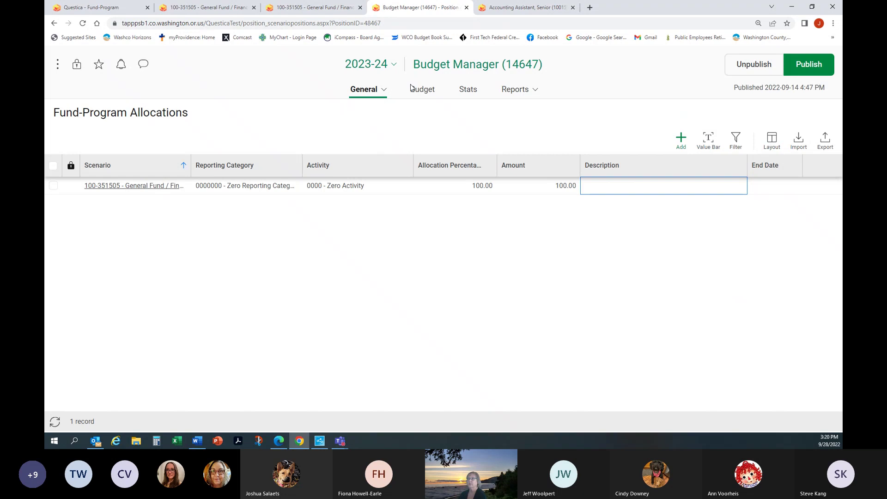
pyautogui.click(378, 96)
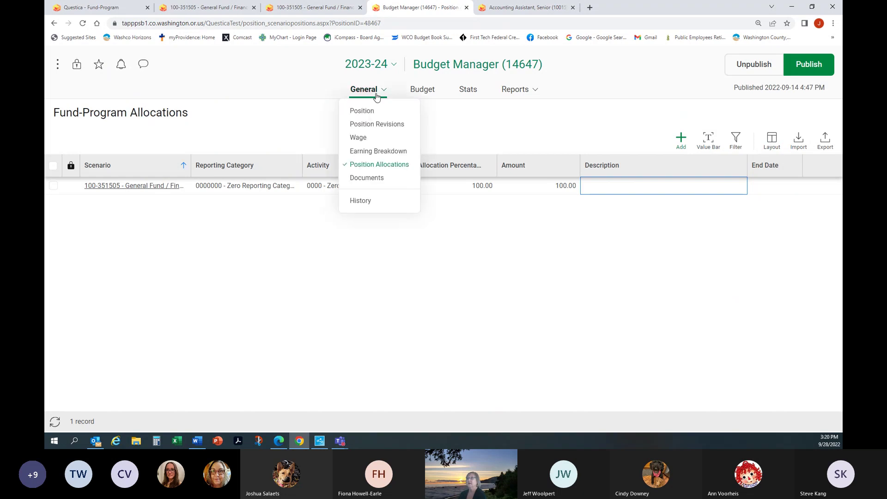
pyautogui.click(369, 181)
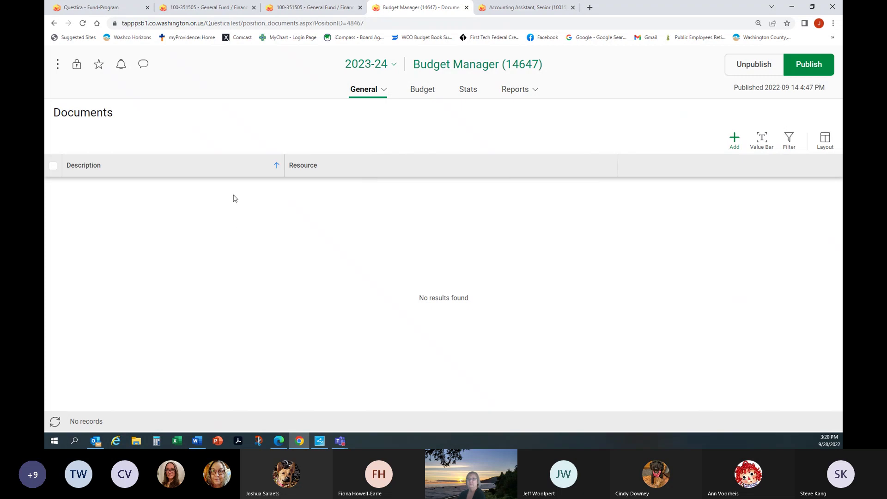
pyautogui.click(384, 94)
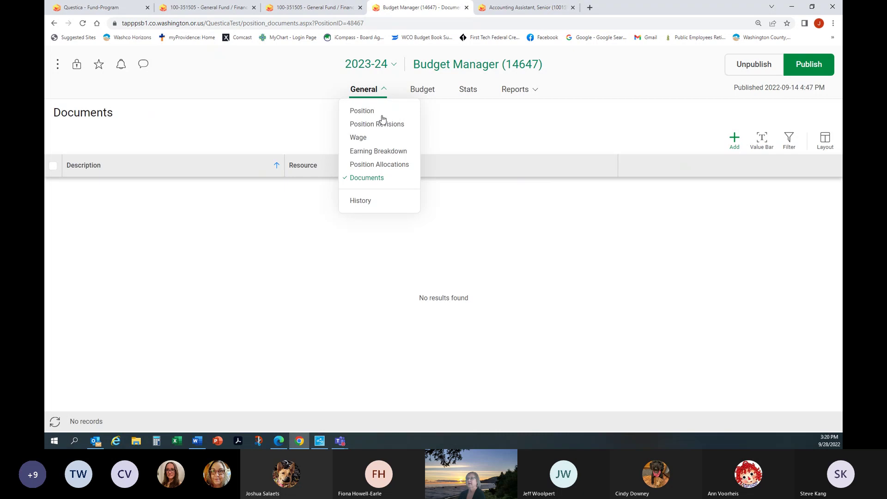
pyautogui.click(362, 204)
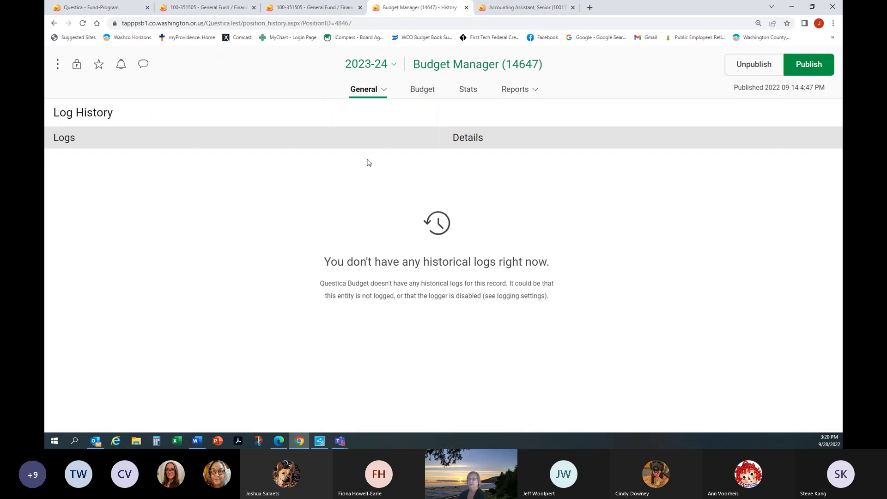
# Step: Close the Budget Manager (14647) and Accounting Assistant, Senior (10015) position records
pyautogui.click(466, 8)
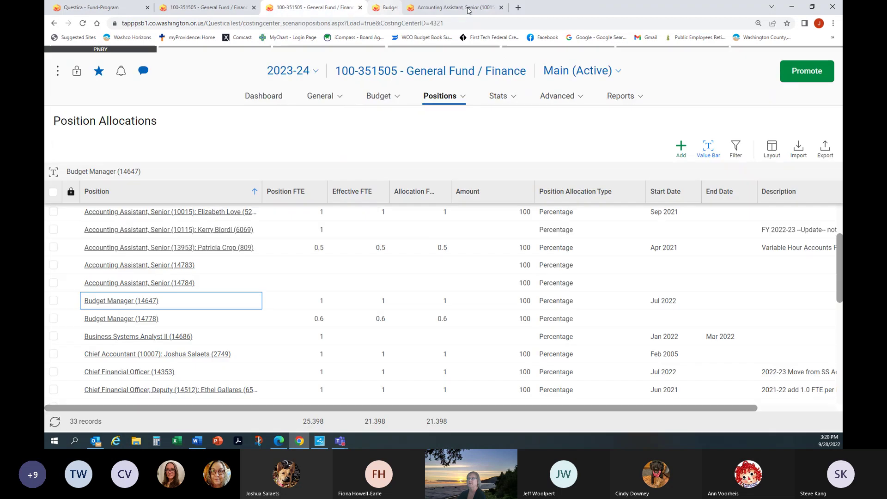
pyautogui.click(435, 8)
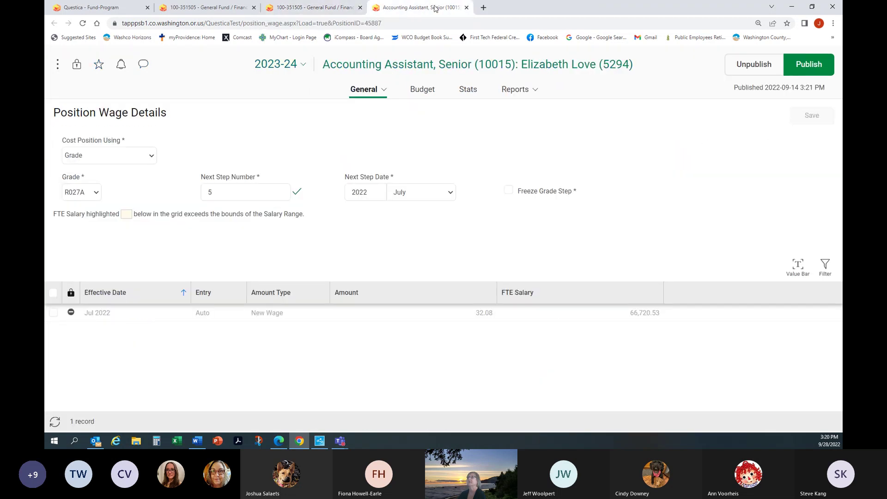
pyautogui.click(467, 8)
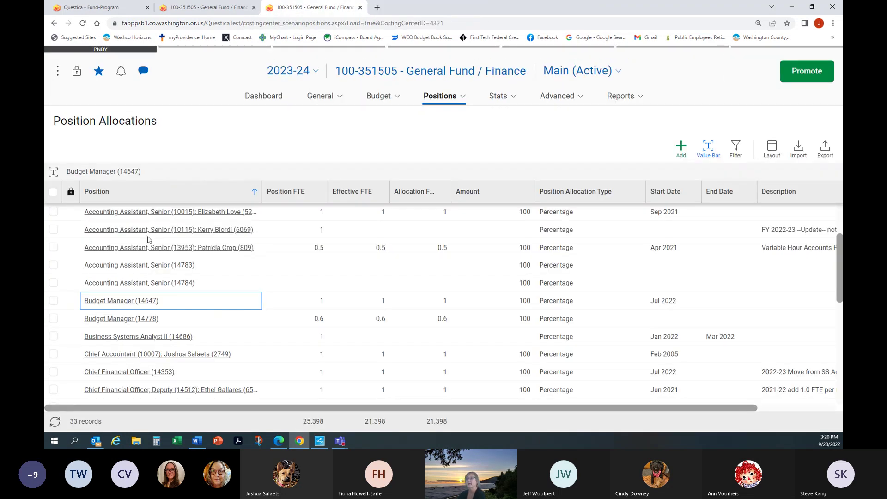
# Step: Switch the fund-program's position allocations to fiscal year 2022-23 and open the Chief Accountant (10007) position
pyautogui.click(317, 73)
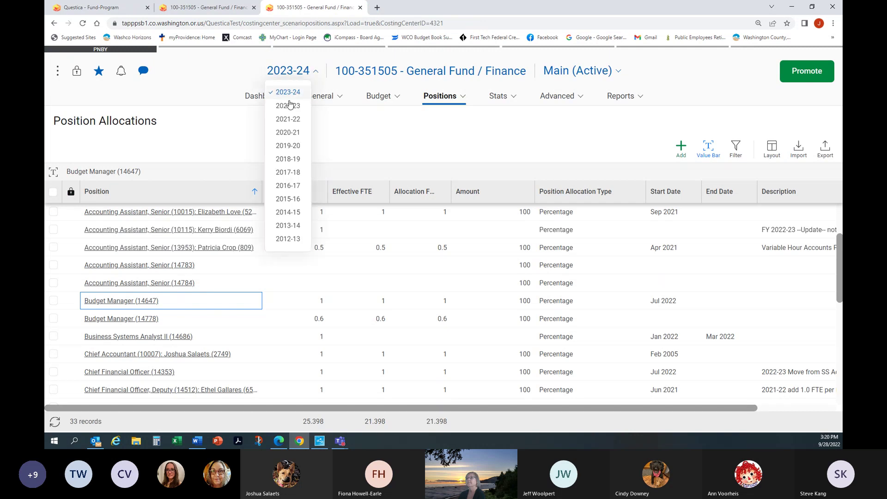
pyautogui.click(287, 106)
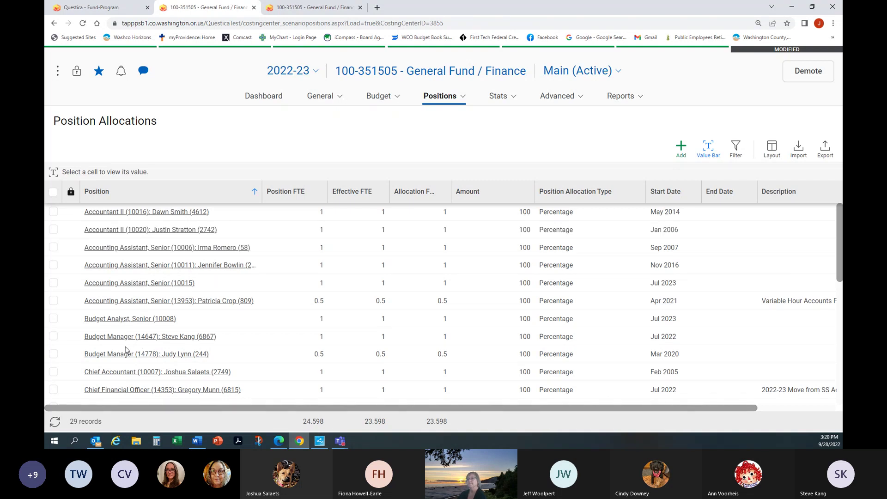
pyautogui.click(129, 372)
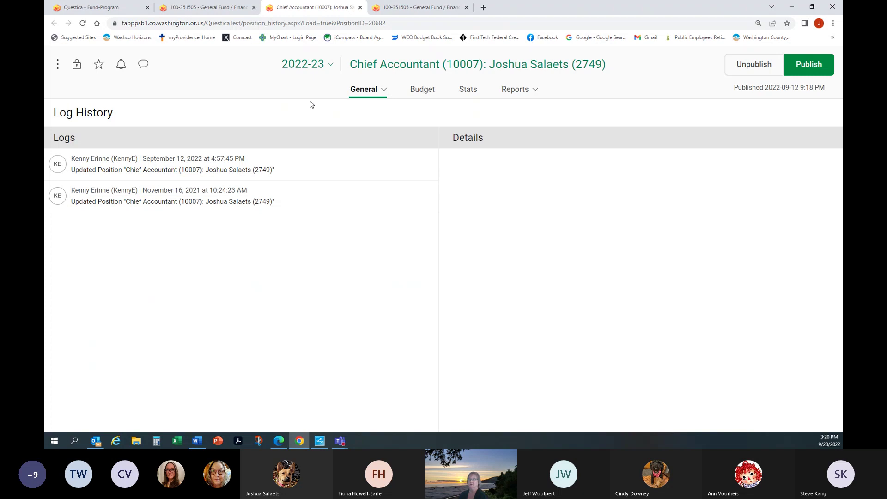
# Step: Open the Chief Accountant position's budget and examine the expenditure total and its wage and benefit lines
pyautogui.click(425, 94)
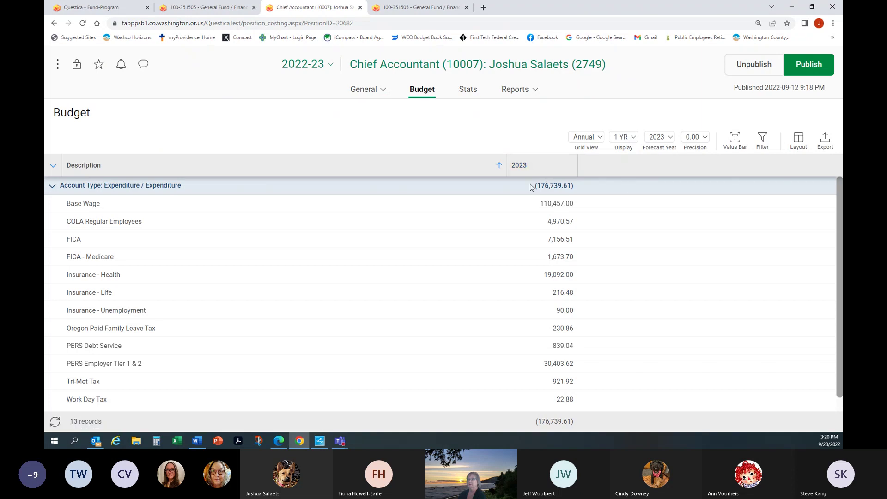
pyautogui.click(577, 187)
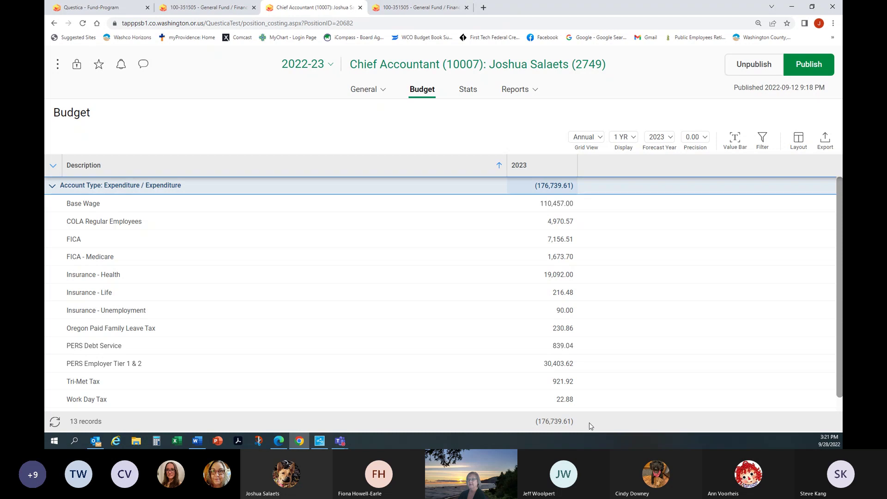
pyautogui.click(422, 90)
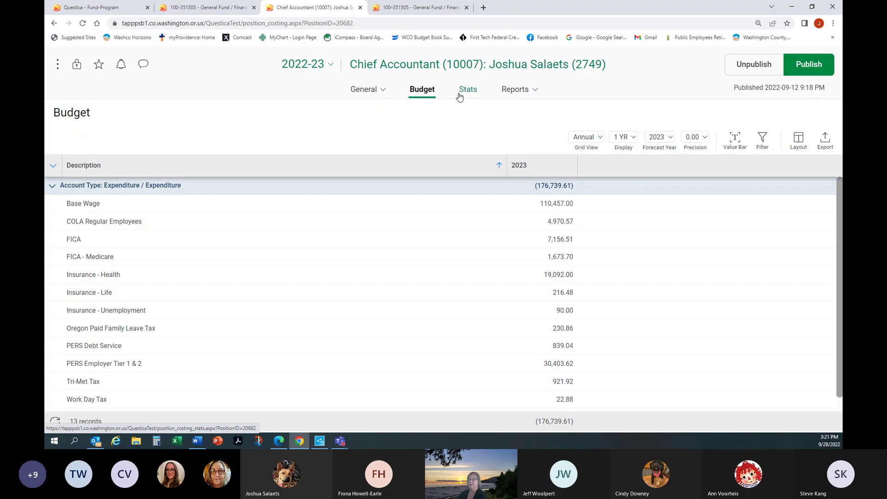
# Step: Run the Position Wage Details report for the Chief Accountant and examine its position data, monthly wages and modifiers
pyautogui.click(512, 91)
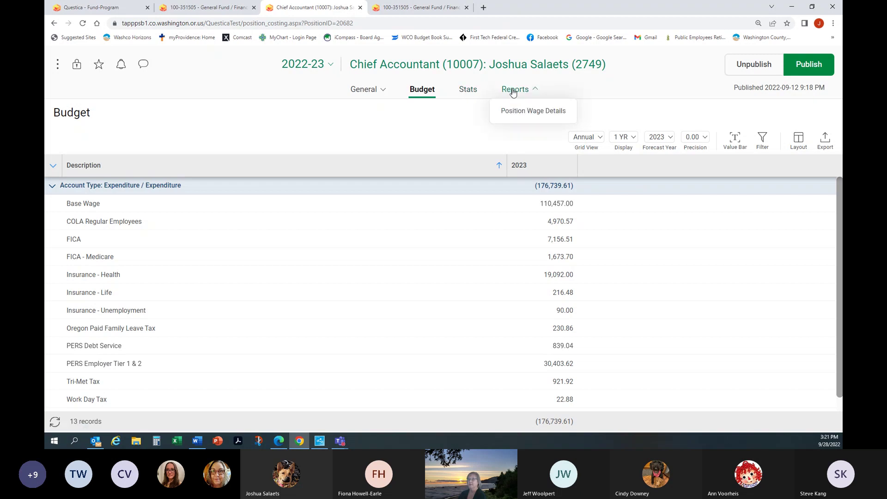
pyautogui.click(519, 114)
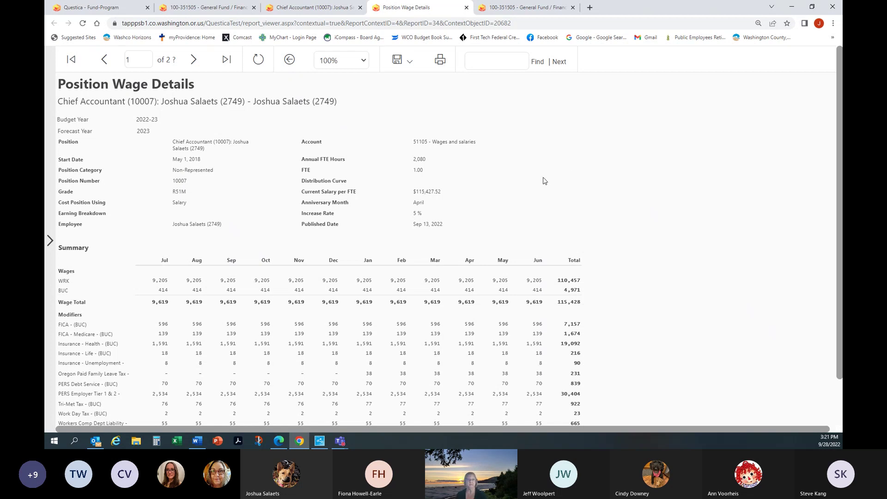
pyautogui.scroll(-1, 543, 180)
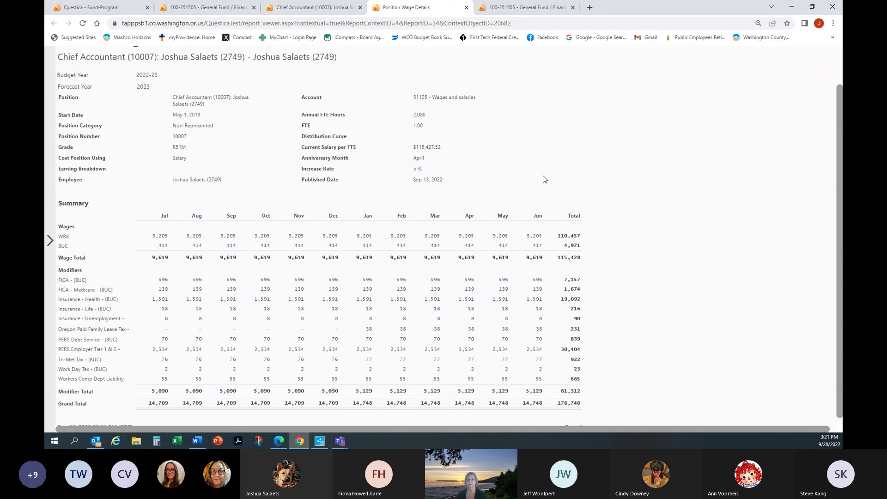
pyautogui.scroll(-1, 545, 180)
pyautogui.scroll(1, 545, 179)
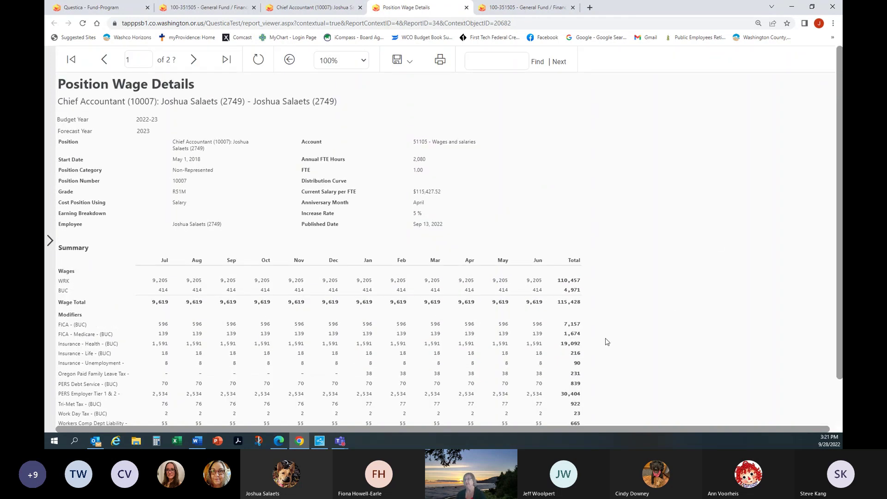
pyautogui.scroll(-1, 606, 342)
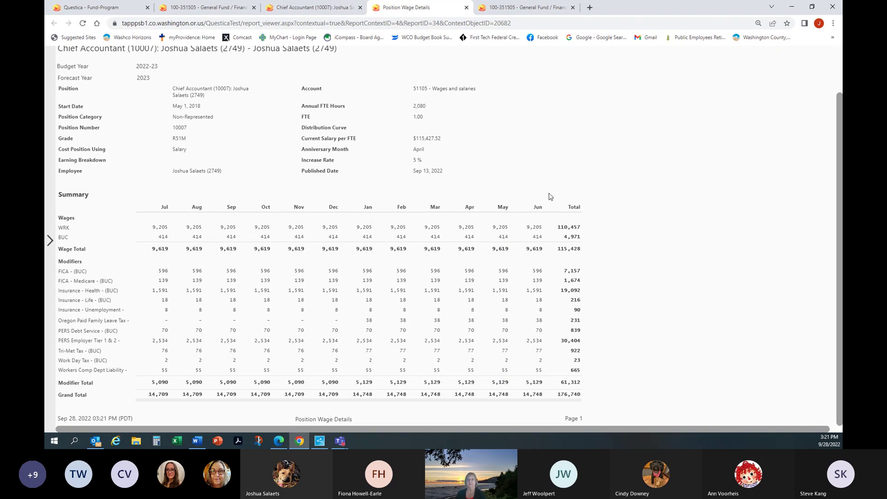
pyautogui.scroll(1, 526, 152)
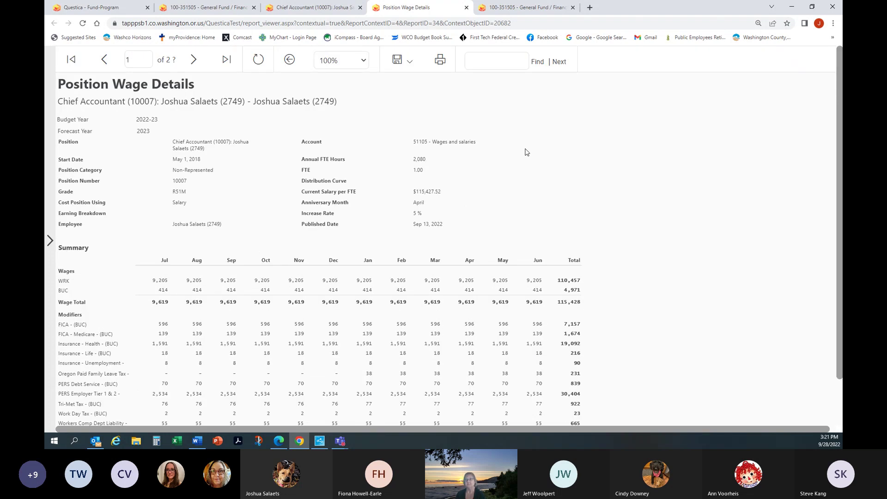
# Step: Check the export formats available for the Position Wage Details report and close the report
pyautogui.click(409, 65)
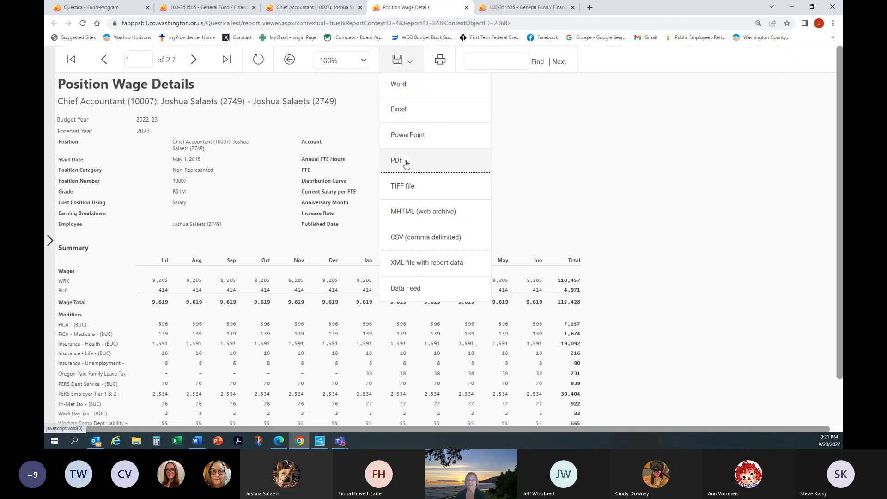
pyautogui.click(567, 177)
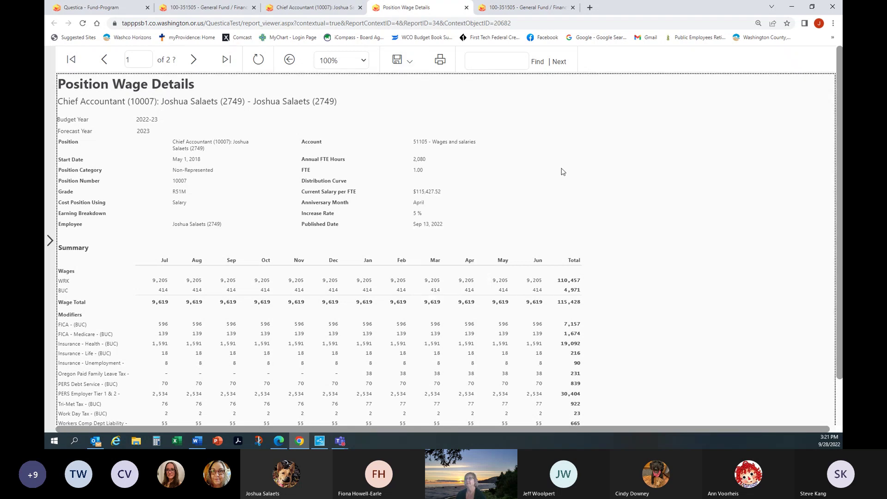
pyautogui.click(467, 8)
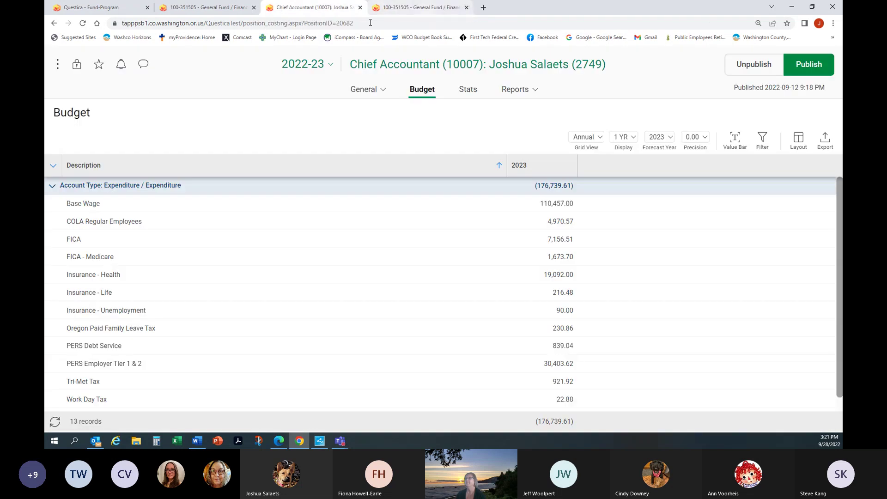
# Step: Close the Chief Accountant position and both 100-351505 fund-program records, returning to the Fund-Program search list
pyautogui.click(360, 8)
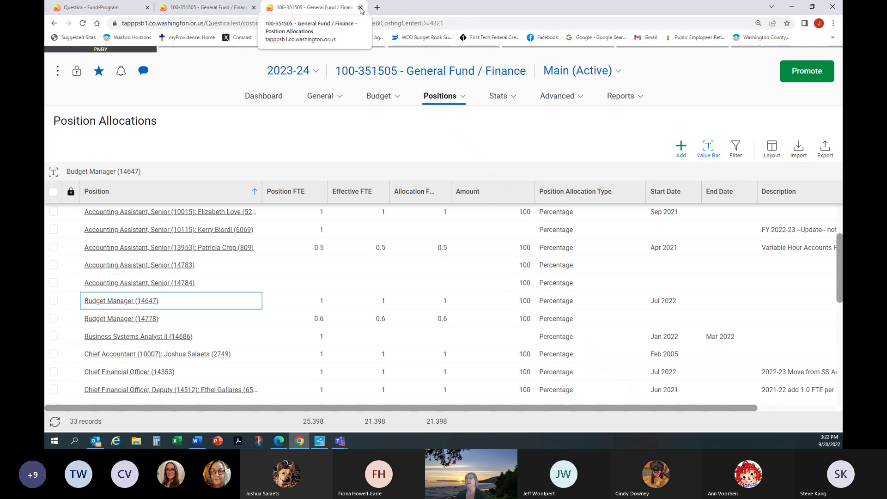
pyautogui.click(360, 8)
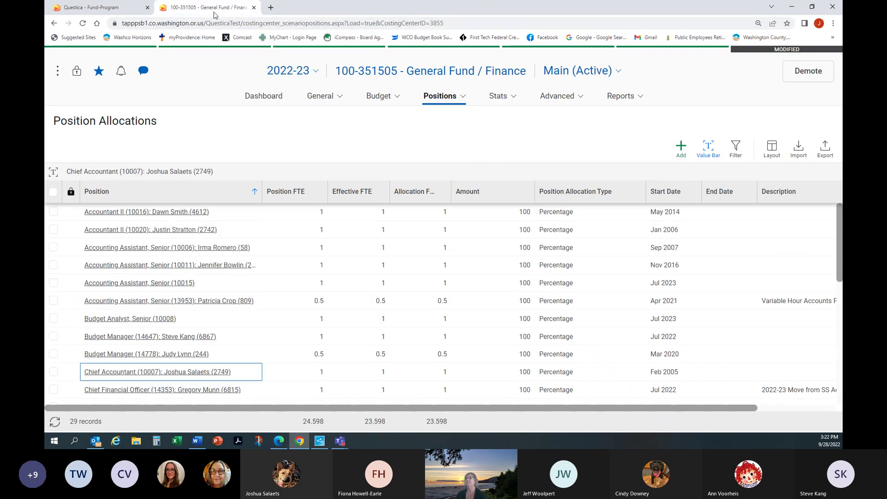
pyautogui.click(253, 8)
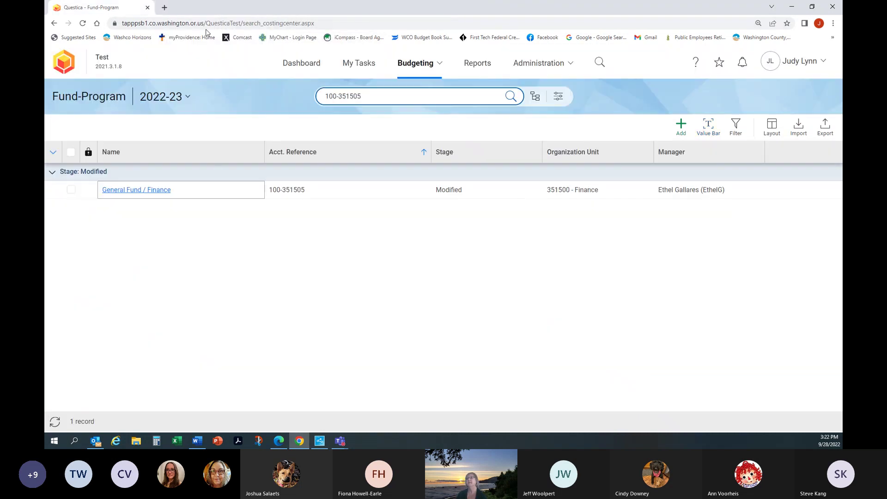
pyautogui.click(429, 66)
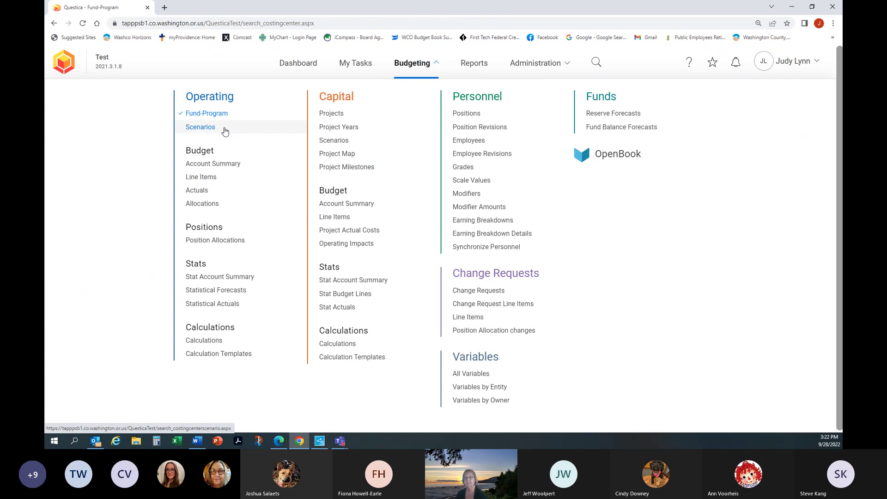
pyautogui.click(218, 166)
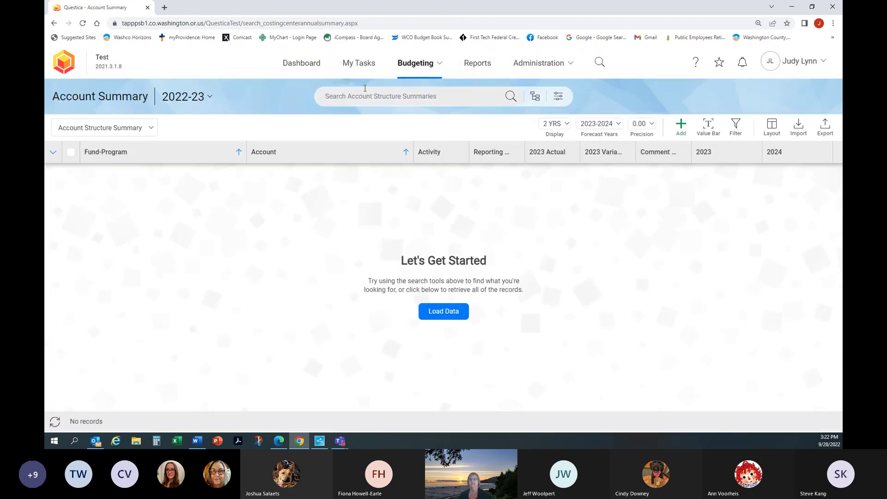
pyautogui.click(392, 96)
pyautogui.write('100-3520055')
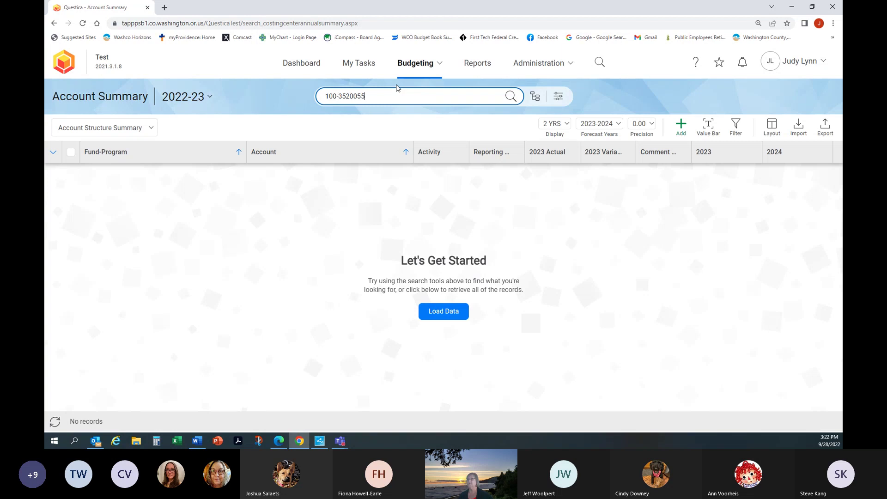
pyautogui.press('Return')
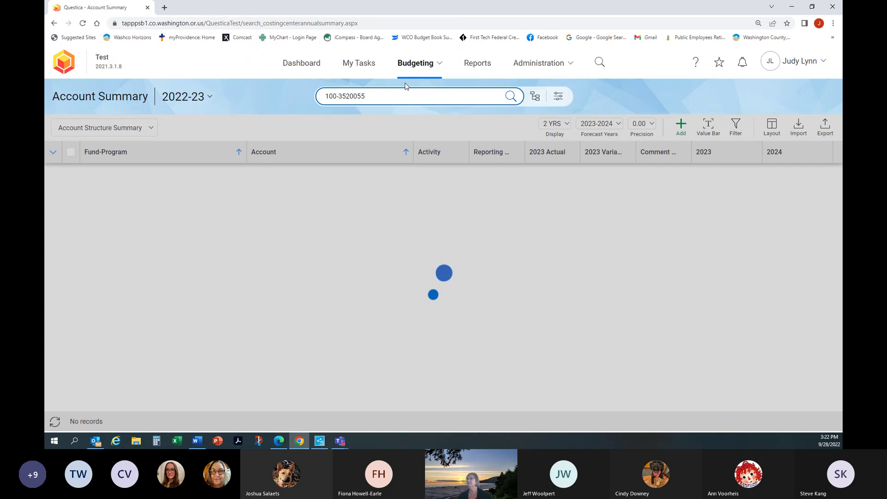
pyautogui.press('BackSpace')
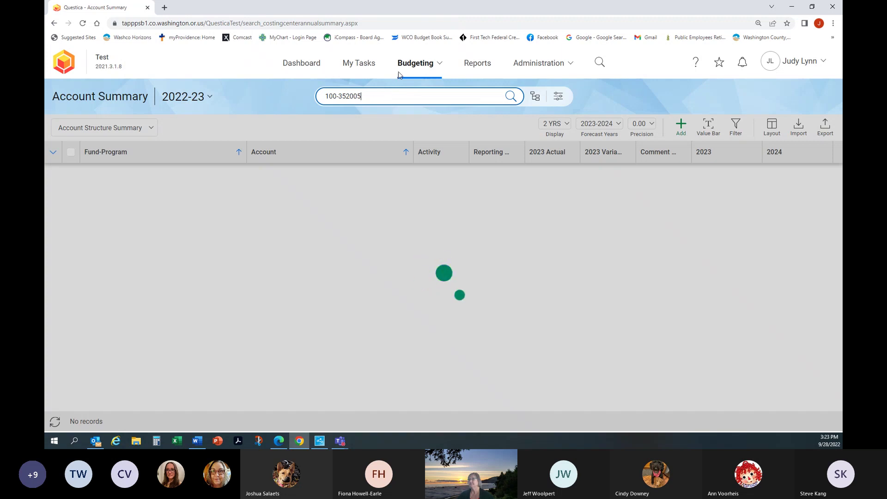
# Step: Try to open the operating budget's Line Items and sign out of the account
pyautogui.click(416, 63)
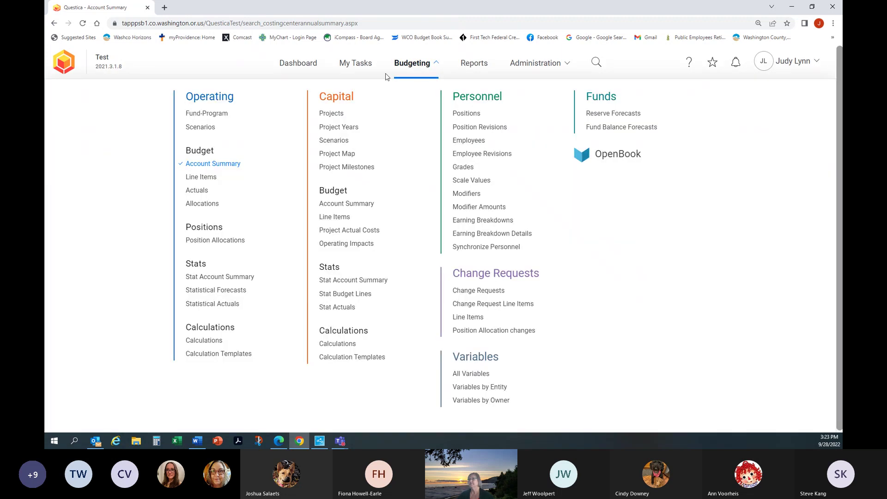
pyautogui.click(198, 179)
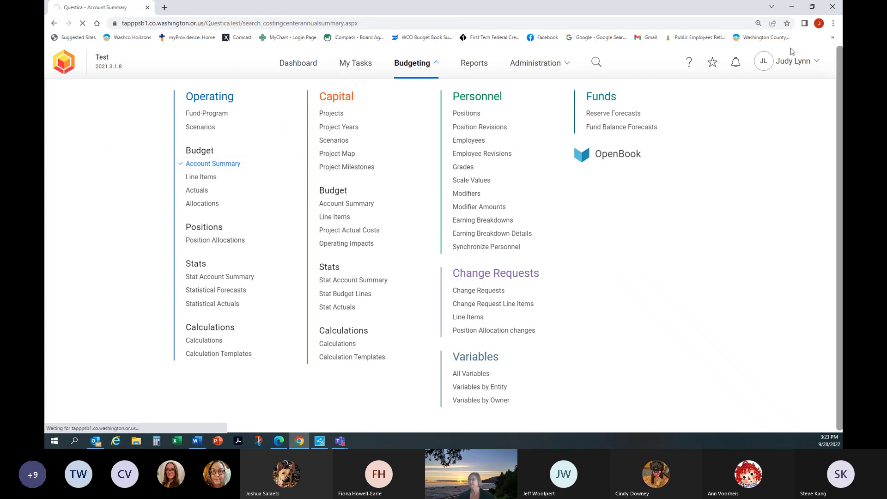
pyautogui.click(785, 63)
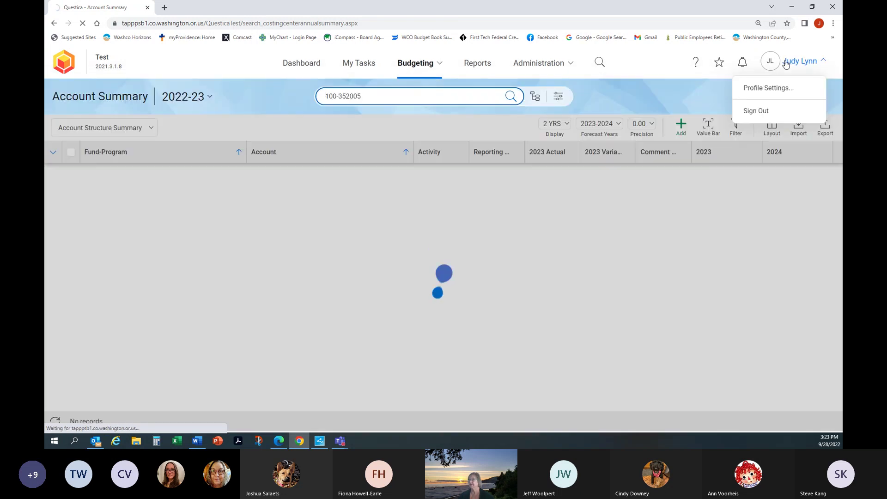
pyautogui.click(757, 114)
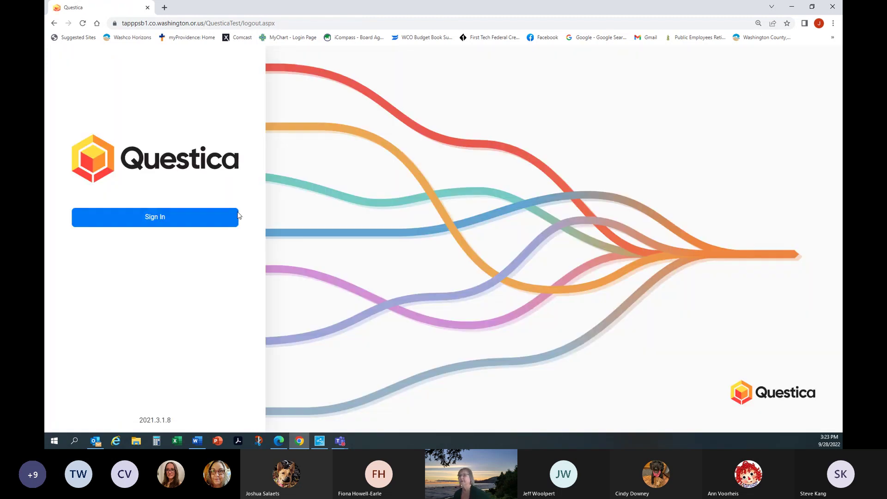
# Step: Sign back in to the account and search the operating budget's Account Summary for 100-352005
pyautogui.click(148, 218)
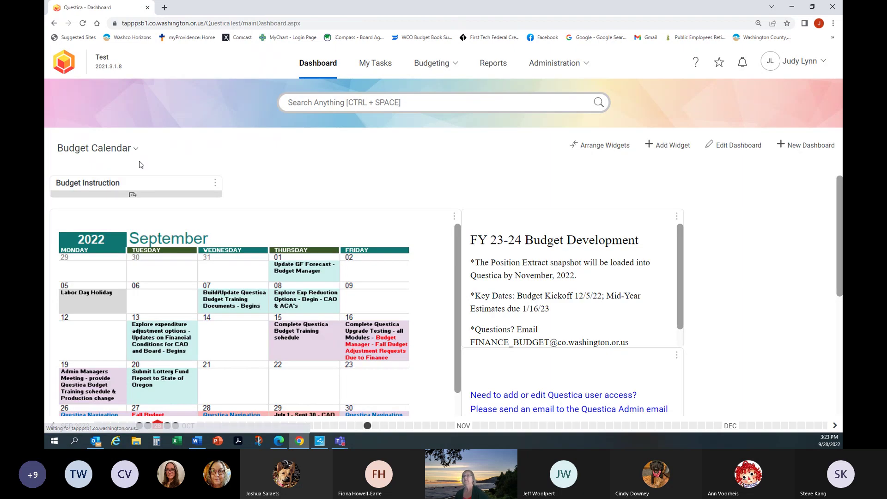
pyautogui.click(425, 65)
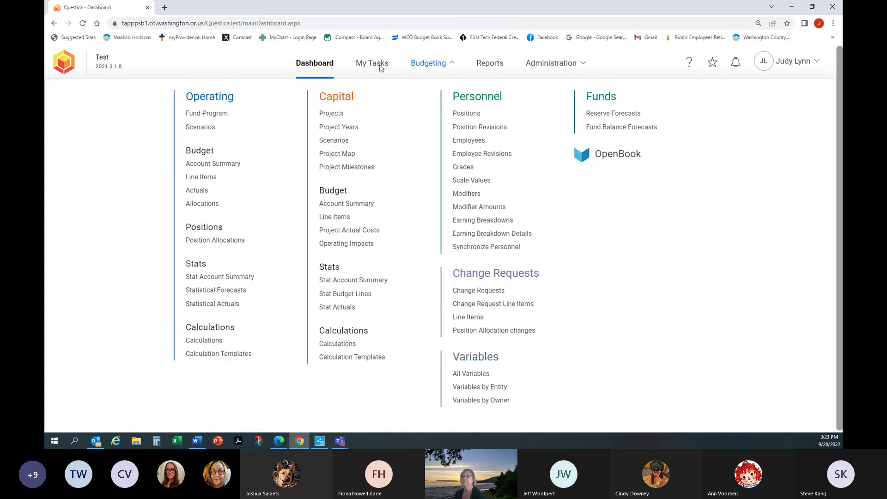
pyautogui.click(193, 167)
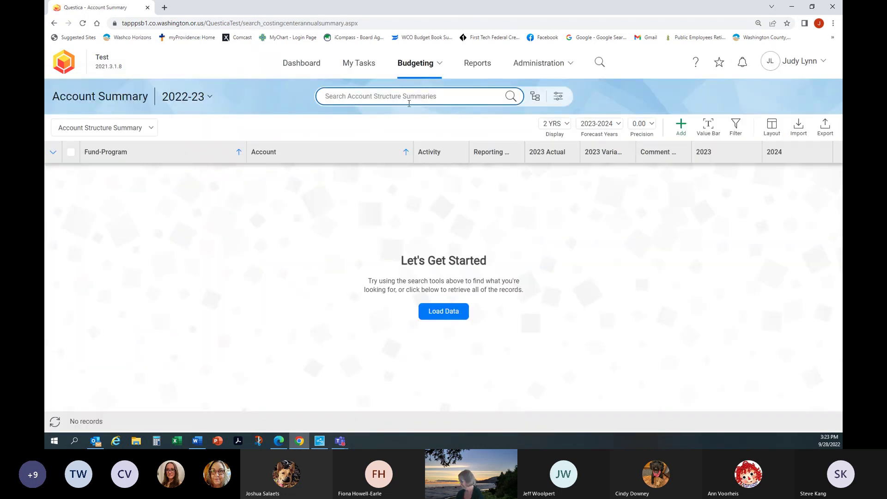
pyautogui.write('100-352005')
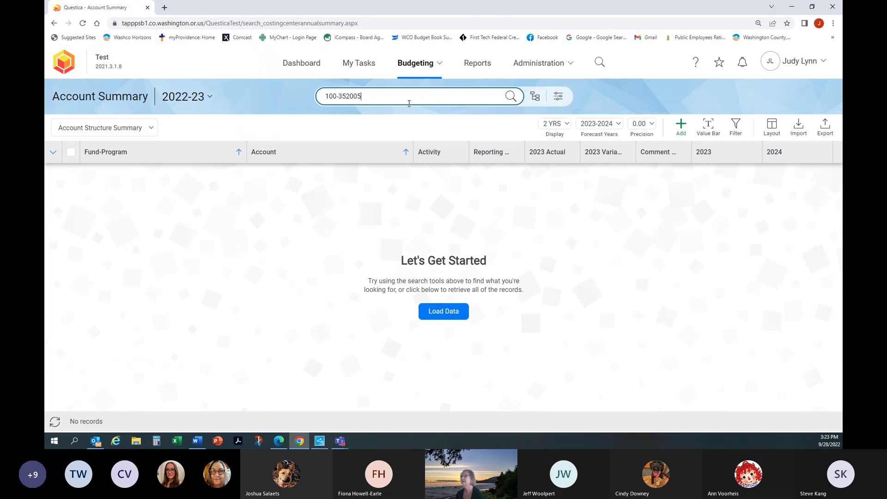
pyautogui.press('Return')
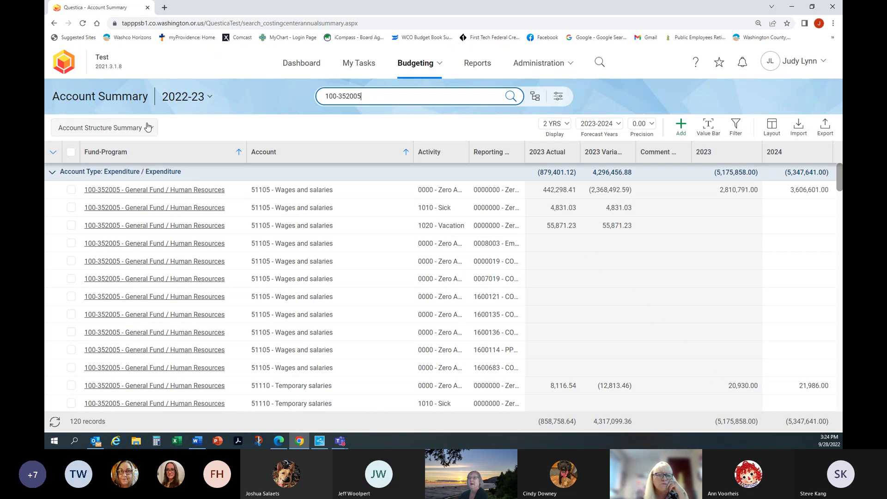
# Step: View the operating budget's Line Items page, and search the operating Actuals for 100-352005 to look through the journal entries
pyautogui.click(418, 66)
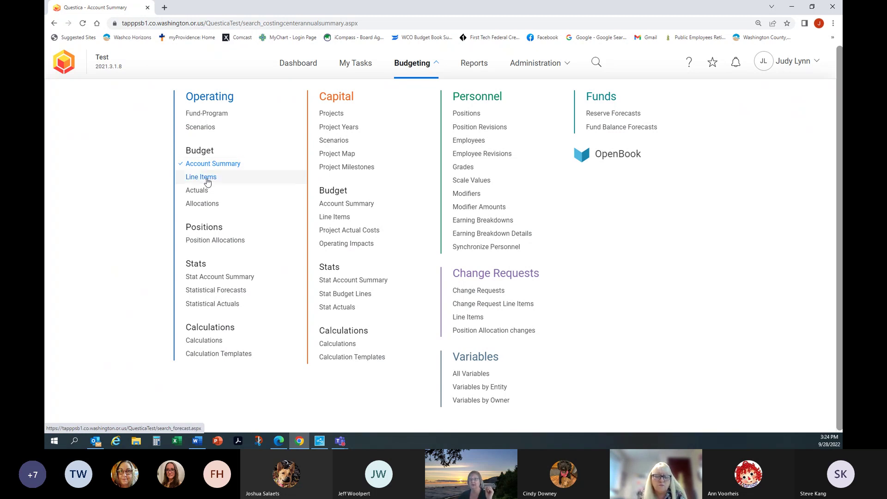
pyautogui.click(207, 178)
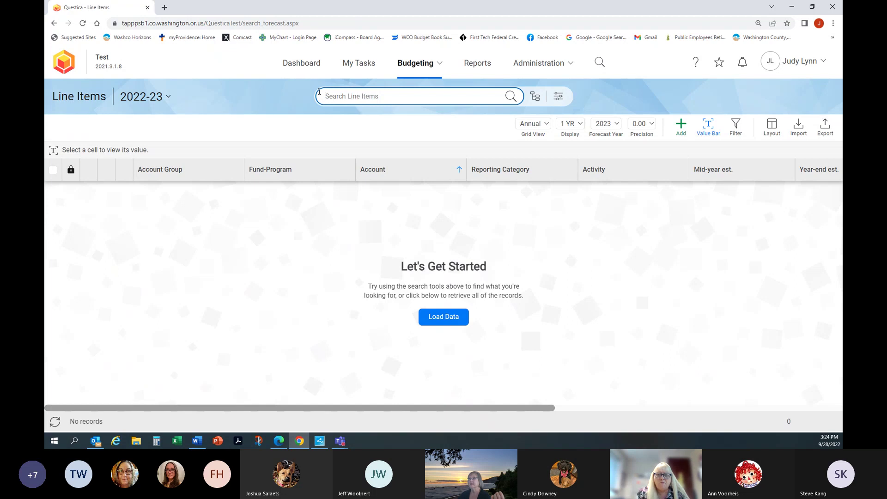
pyautogui.click(415, 74)
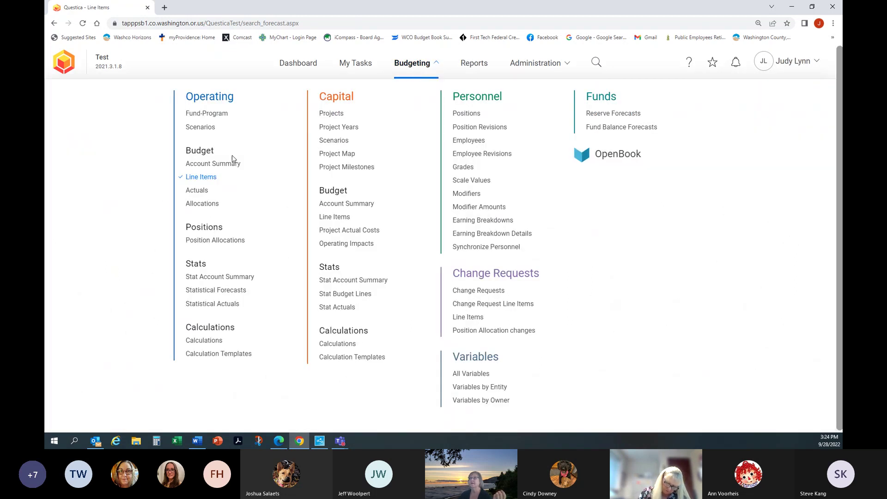
pyautogui.click(198, 192)
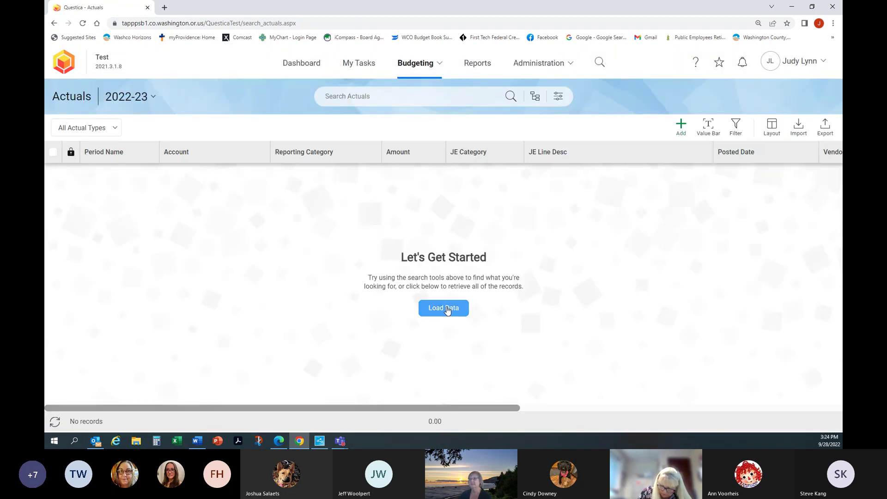
pyautogui.click(399, 99)
pyautogui.write('100-352005')
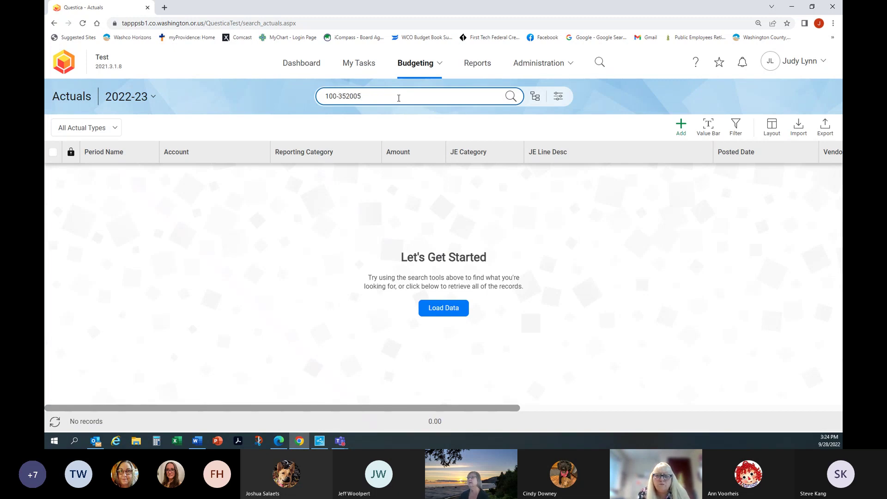
pyautogui.press('Return')
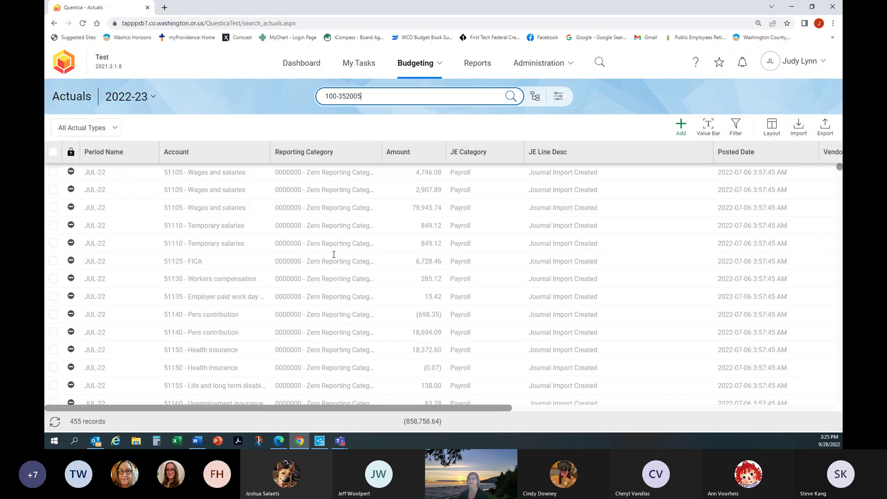
pyautogui.scroll(-3, 293, 275)
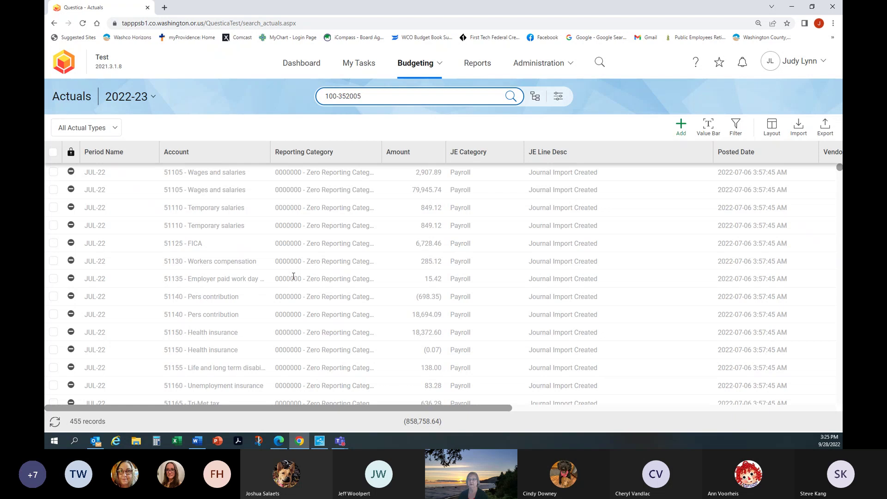
pyautogui.scroll(3, 293, 276)
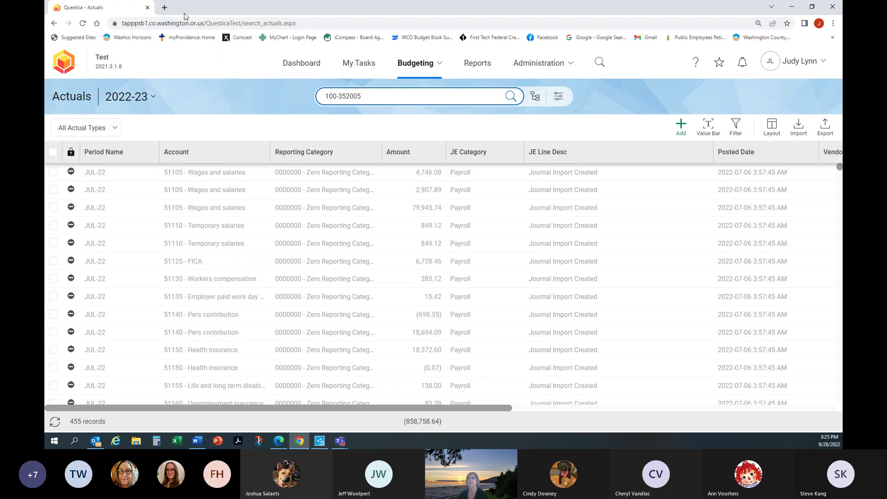
# Step: View the operating Position Allocations page and look through the full list of reports in the Report Center
pyautogui.click(418, 63)
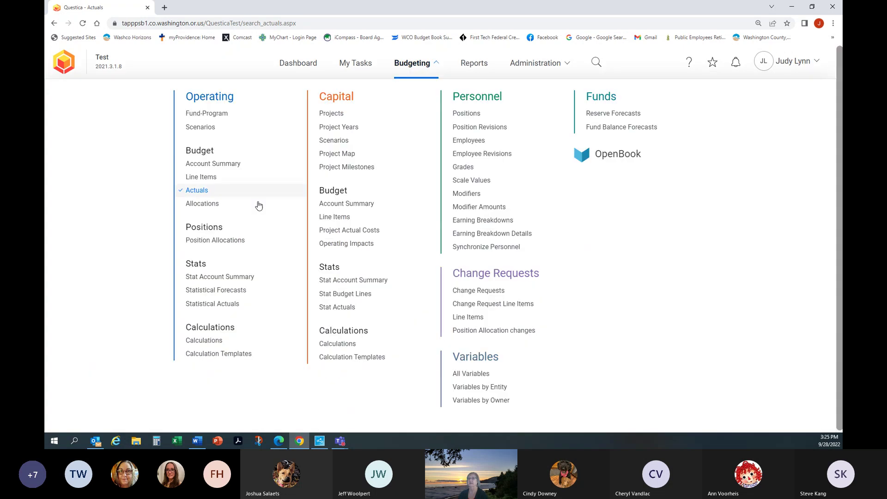
pyautogui.click(229, 240)
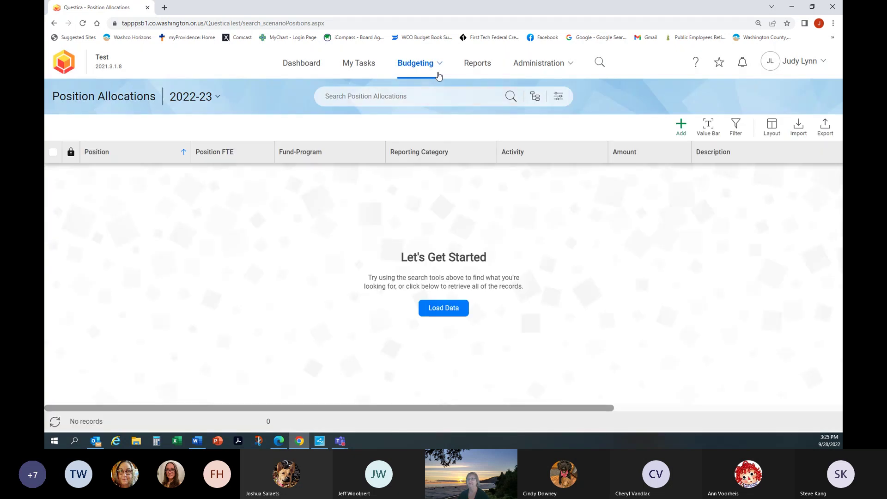
pyautogui.click(481, 67)
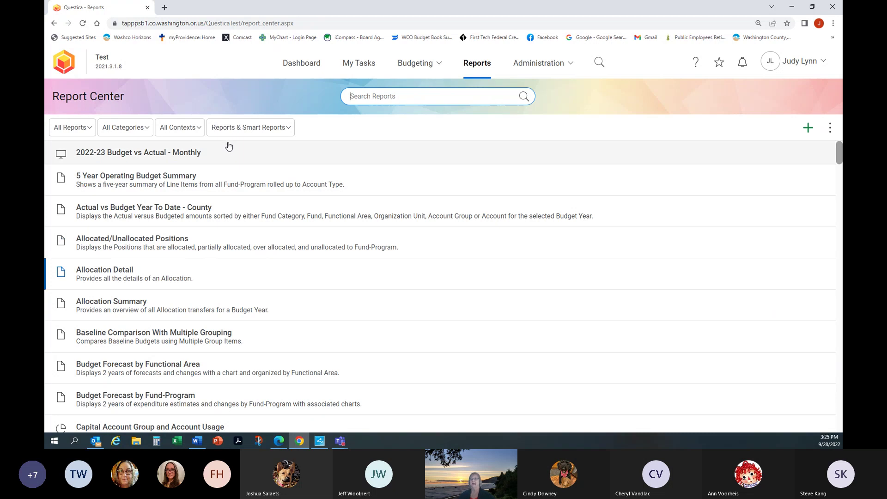
pyautogui.scroll(-18, 247, 291)
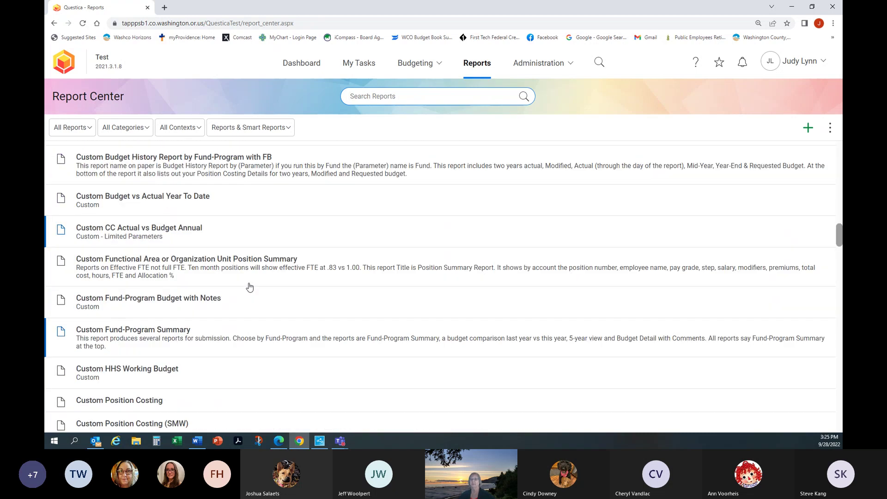
pyautogui.scroll(20, 249, 286)
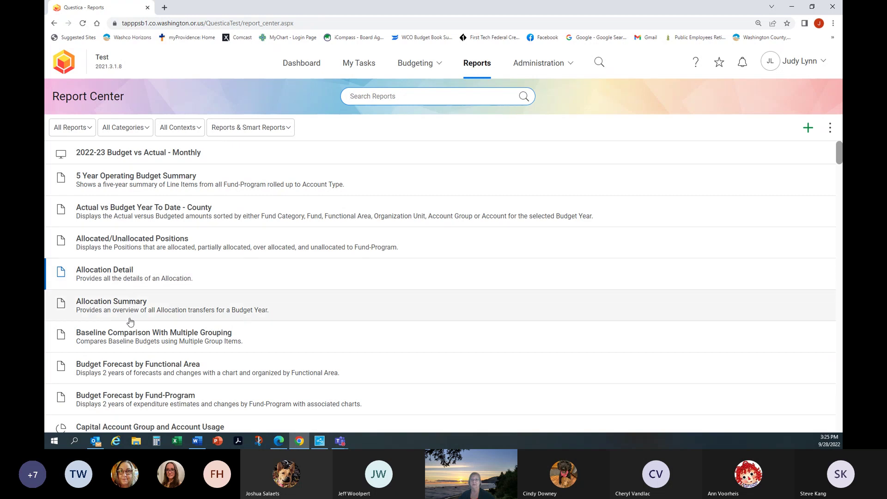
# Step: Filter the Report Center to Recent reports in the Budget Submission category
pyautogui.click(89, 131)
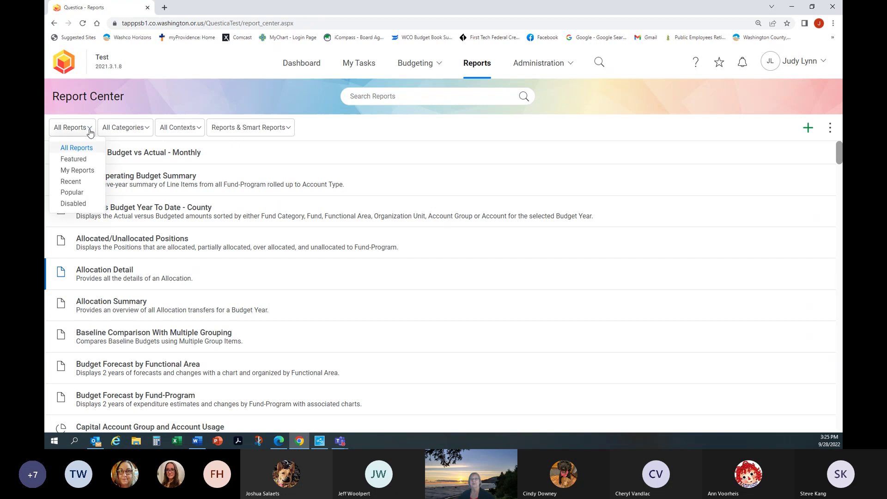
pyautogui.click(80, 184)
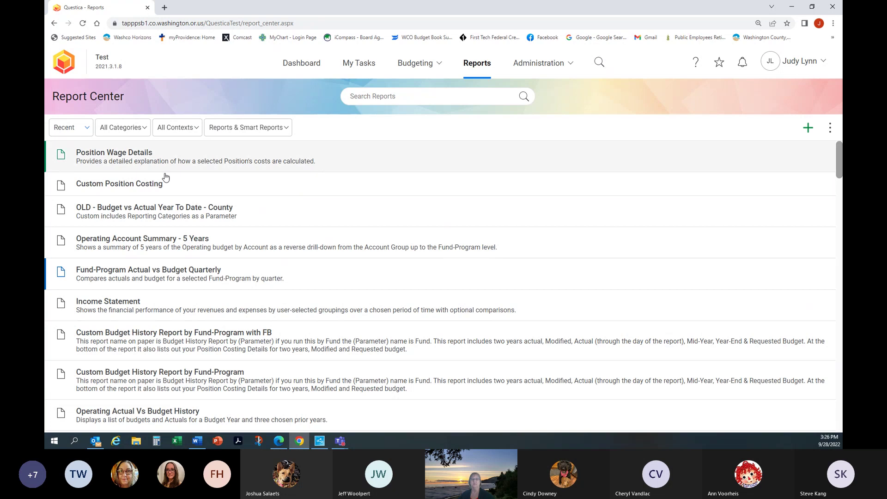
pyautogui.click(115, 130)
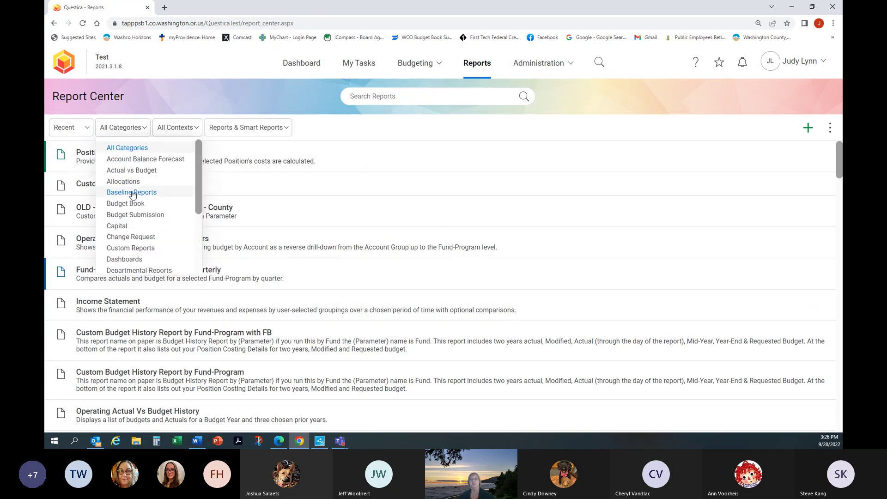
pyautogui.click(131, 216)
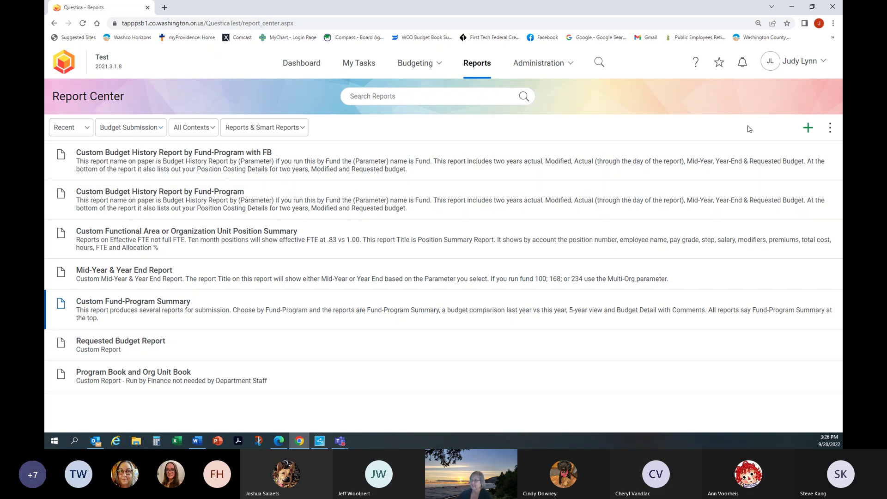
# Step: Look through the Ad hoc Views list and view the general details of the 2022-23 Budget vs Actual by Month view
pyautogui.click(831, 131)
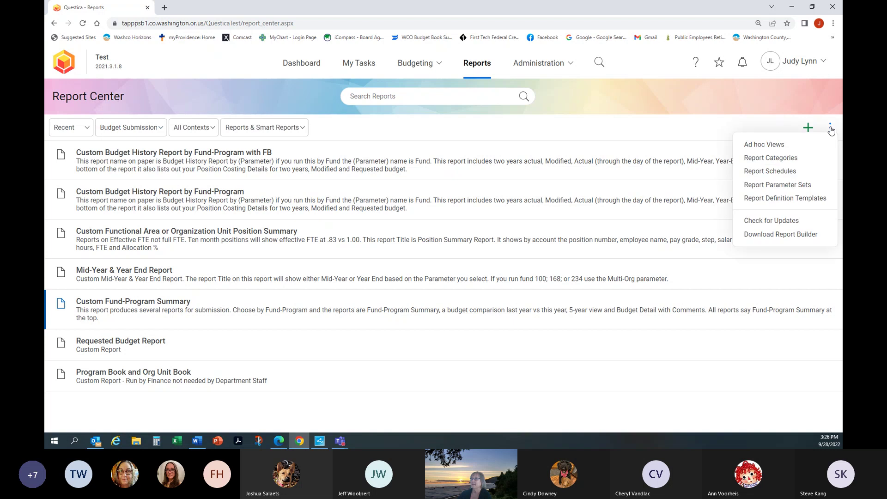
pyautogui.click(782, 146)
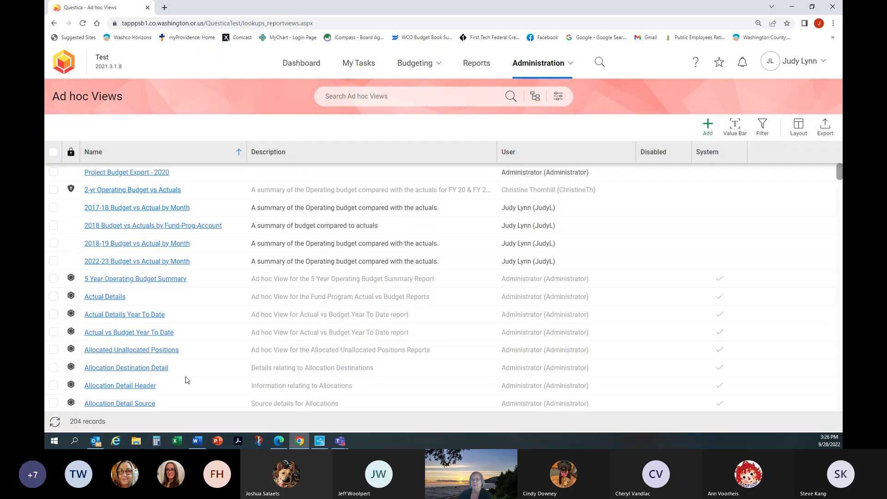
pyautogui.scroll(-3, 187, 380)
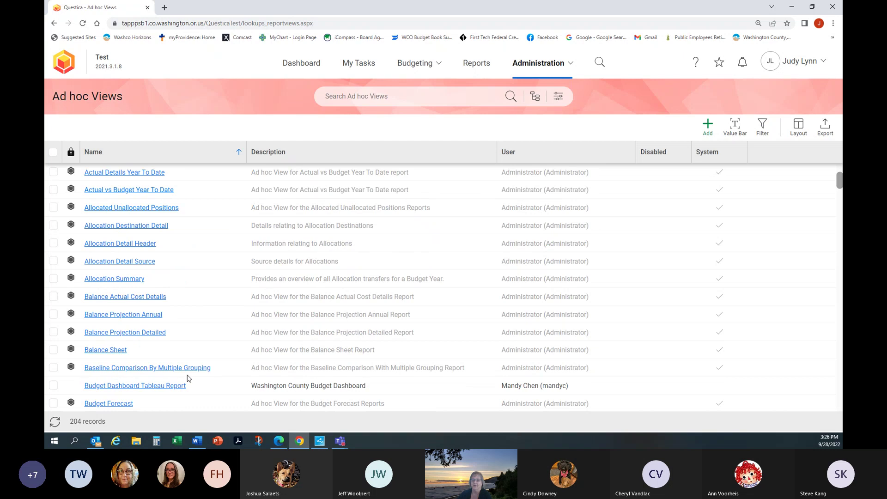
pyautogui.scroll(-6, 187, 379)
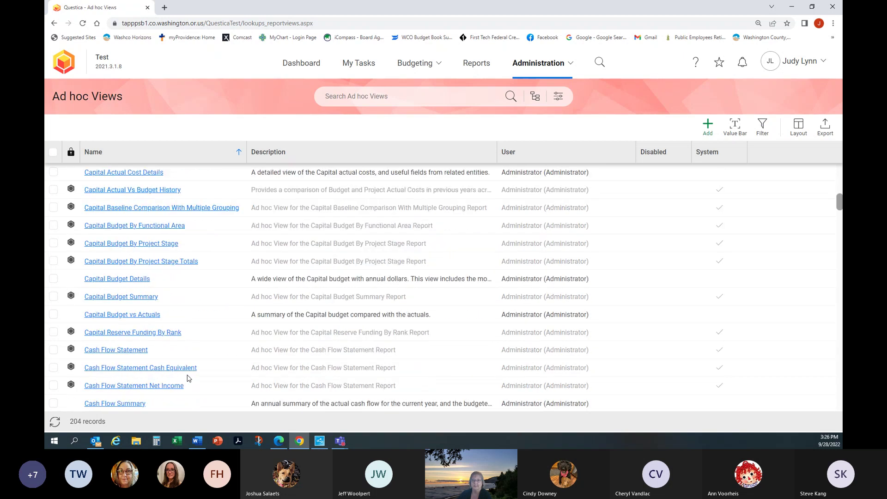
pyautogui.scroll(8, 187, 379)
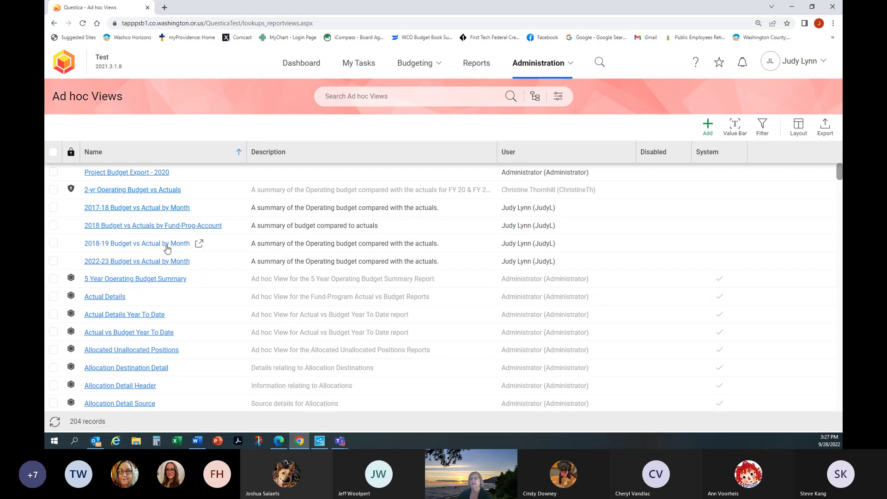
pyautogui.click(136, 264)
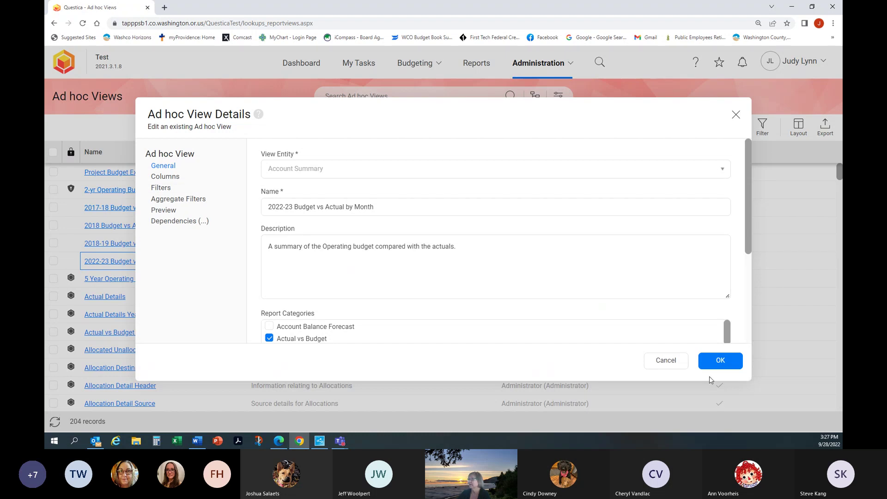
pyautogui.click(714, 361)
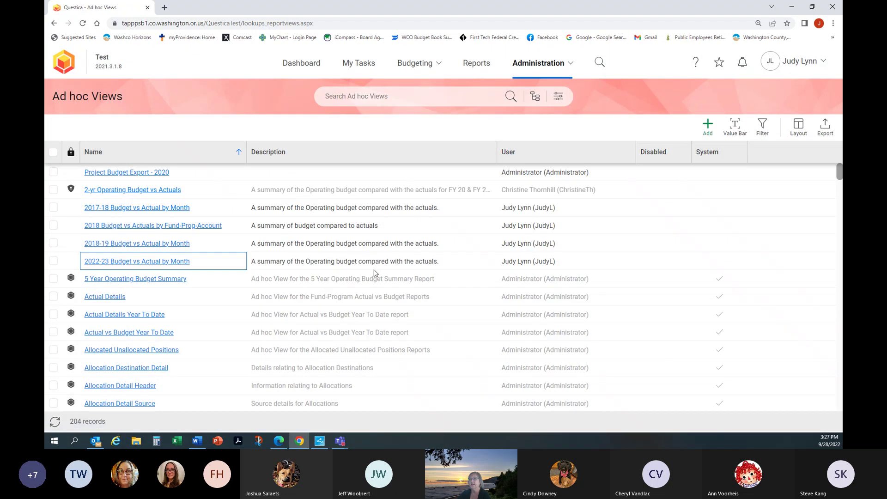
# Step: Run the 2022-23 Budget vs Actual by Month ad hoc view, load all its records and look through them
pyautogui.rightClick(162, 265)
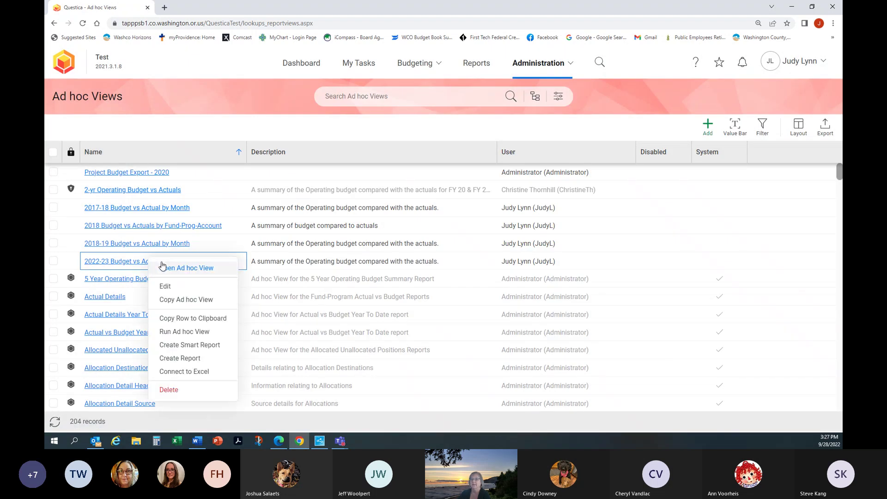
pyautogui.click(171, 332)
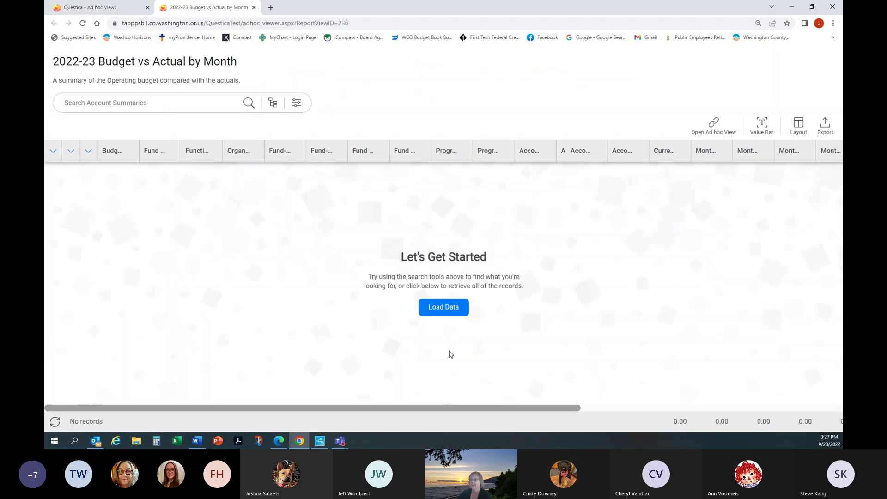
pyautogui.click(440, 308)
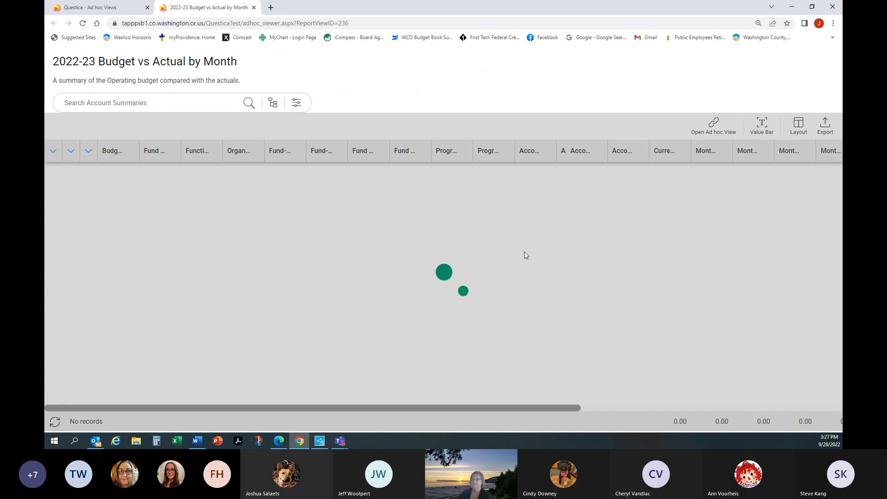
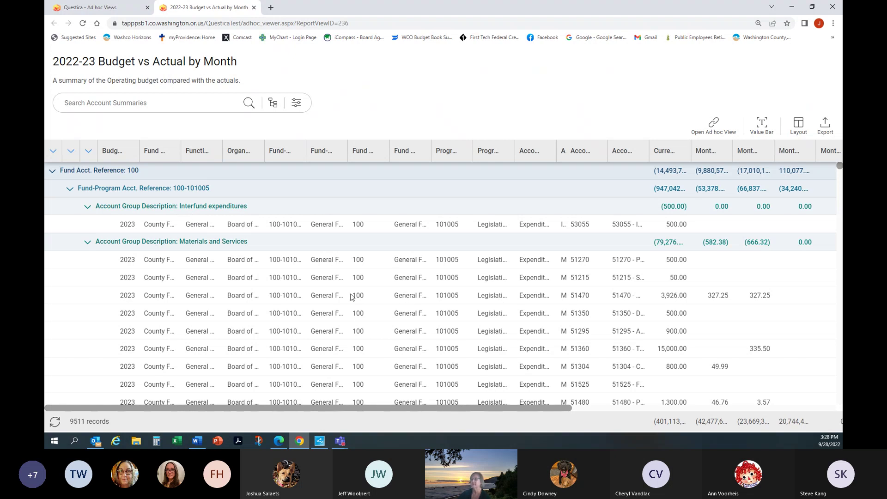
pyautogui.scroll(-10, 353, 296)
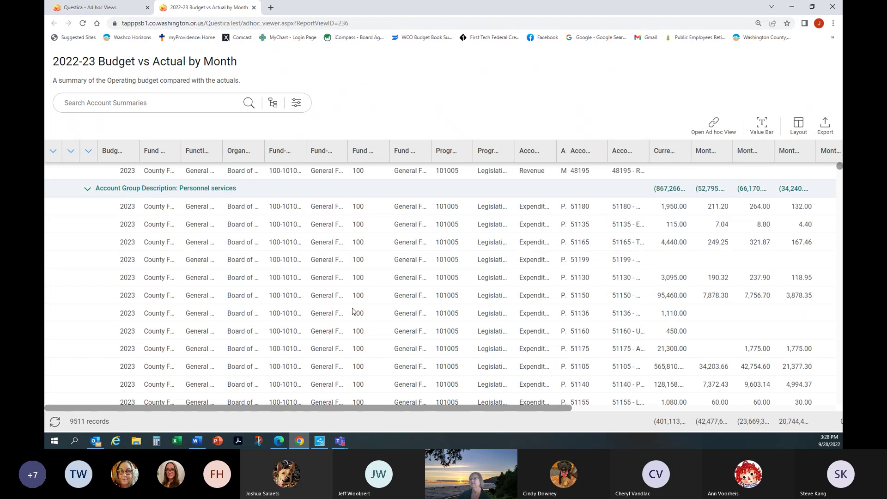
pyautogui.scroll(-2, 352, 310)
pyautogui.scroll(-8, 416, 298)
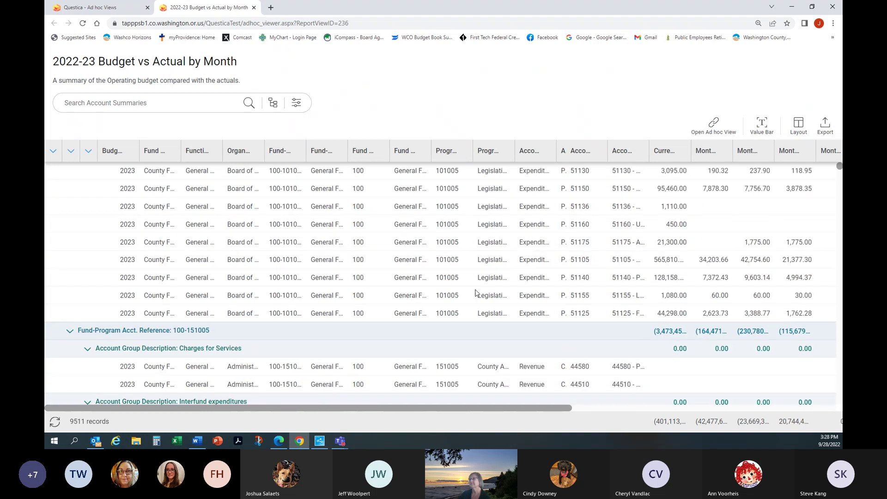
# Step: Examine the account group records and all monthly columns of the 2022-23 Budget vs Actual by Month view, and close the view
pyautogui.scroll(-15, 476, 295)
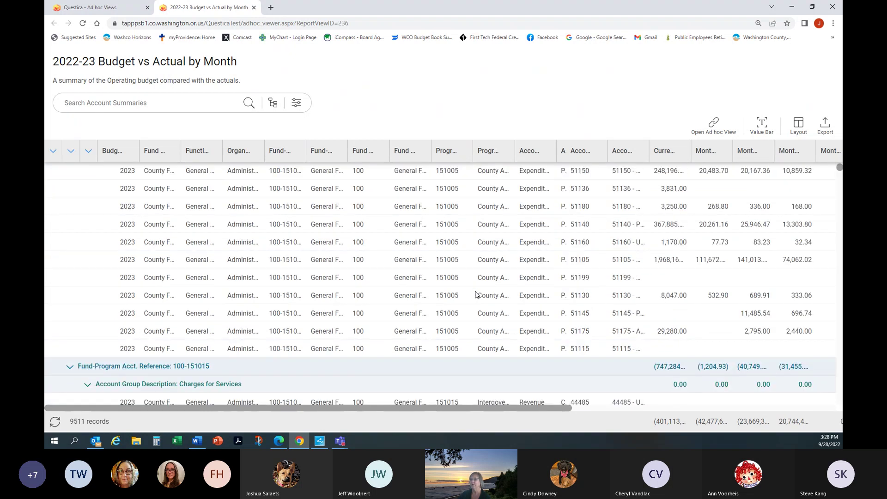
pyautogui.scroll(-15, 476, 295)
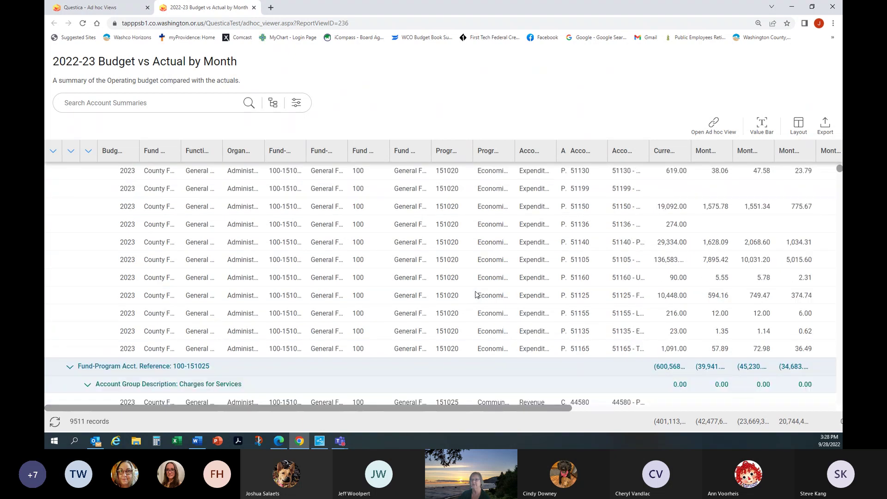
pyautogui.scroll(20, 476, 295)
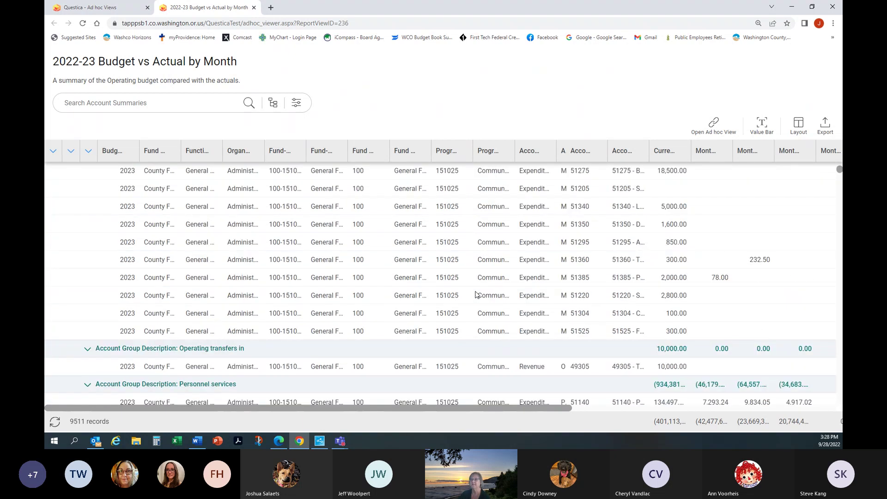
pyautogui.scroll(5, 476, 295)
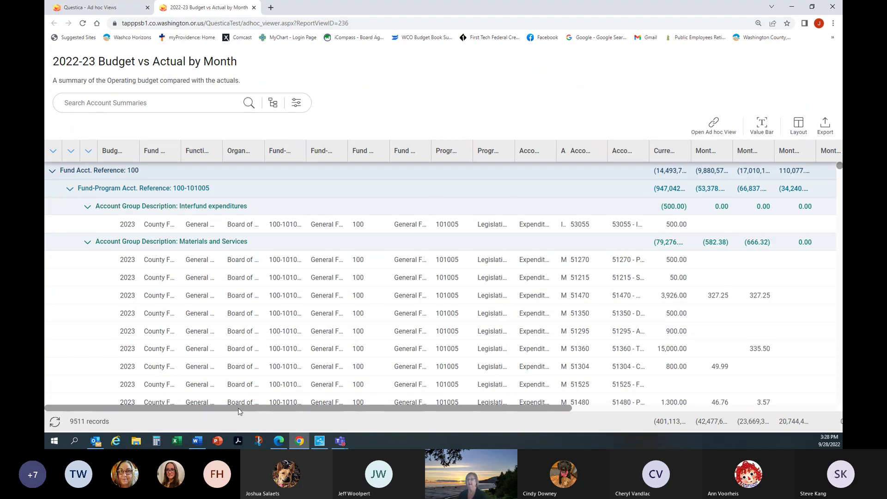
pyautogui.moveTo(238, 411); pyautogui.dragTo(490, 411)
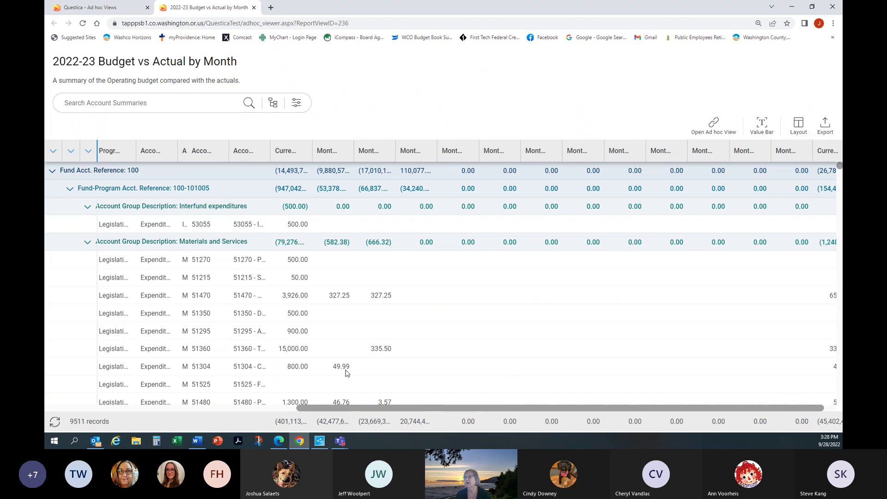
pyautogui.scroll(-6, 427, 336)
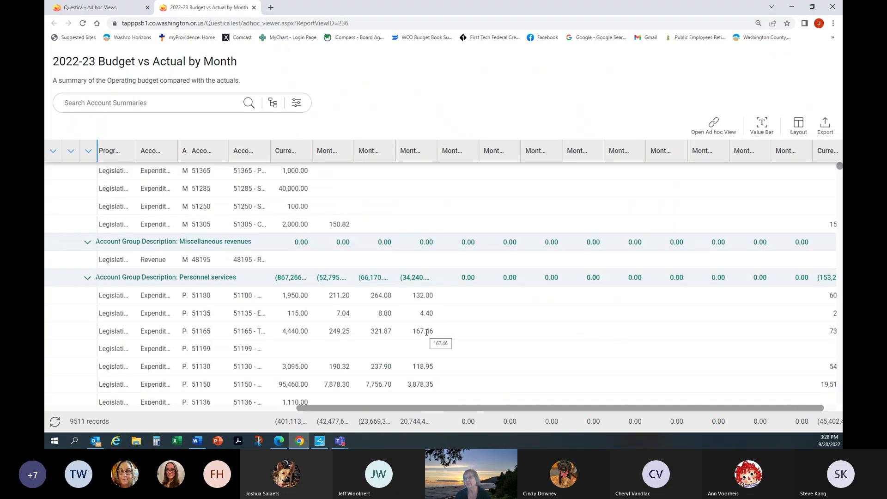
pyautogui.scroll(-3, 426, 332)
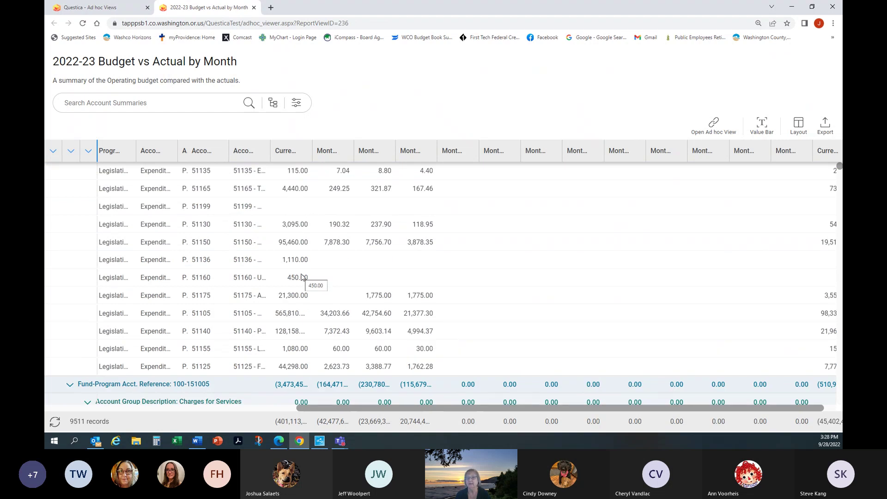
pyautogui.scroll(3, 301, 277)
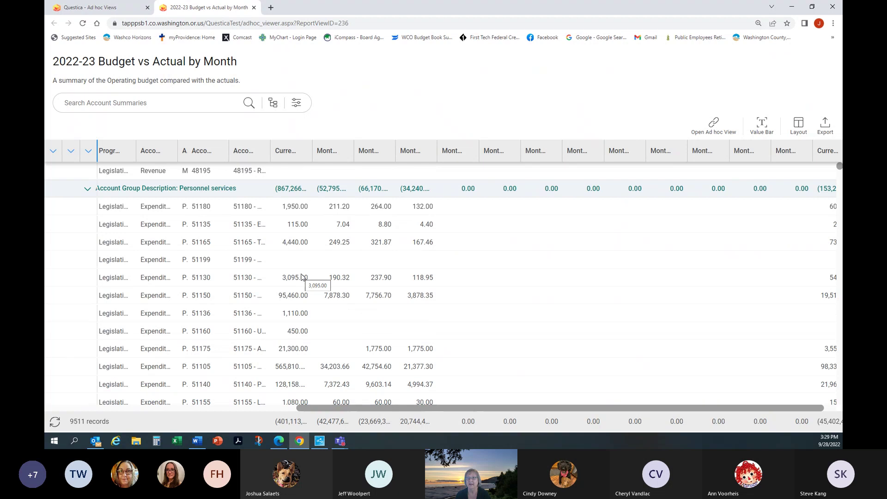
pyautogui.scroll(5, 301, 277)
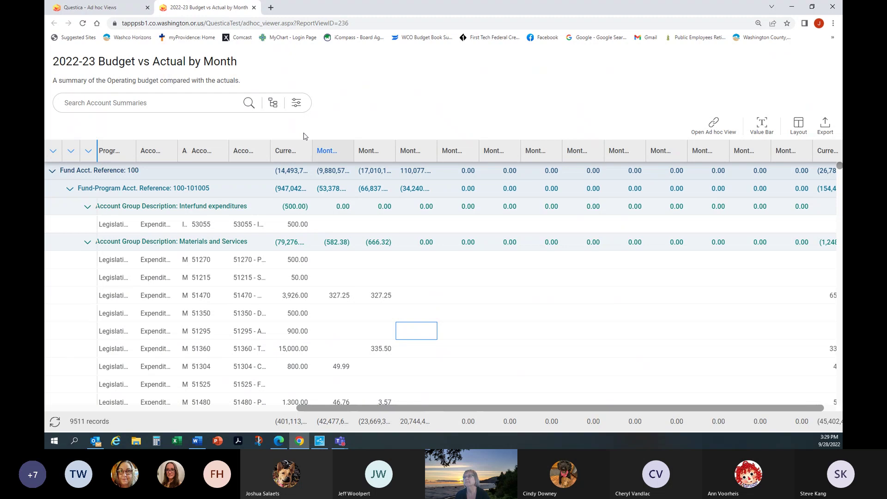
pyautogui.click(253, 8)
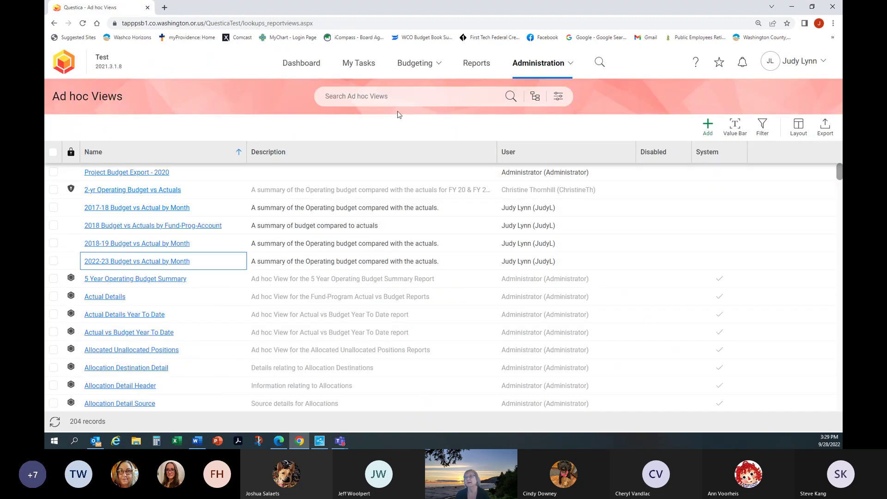
# Step: View the operating Position Allocations search page for 2022-23 and return to the dashboard
pyautogui.click(429, 67)
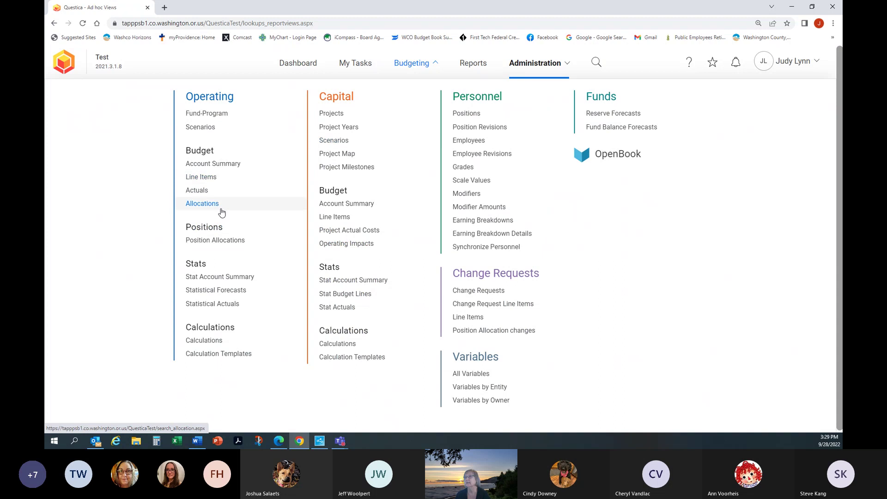
pyautogui.click(209, 242)
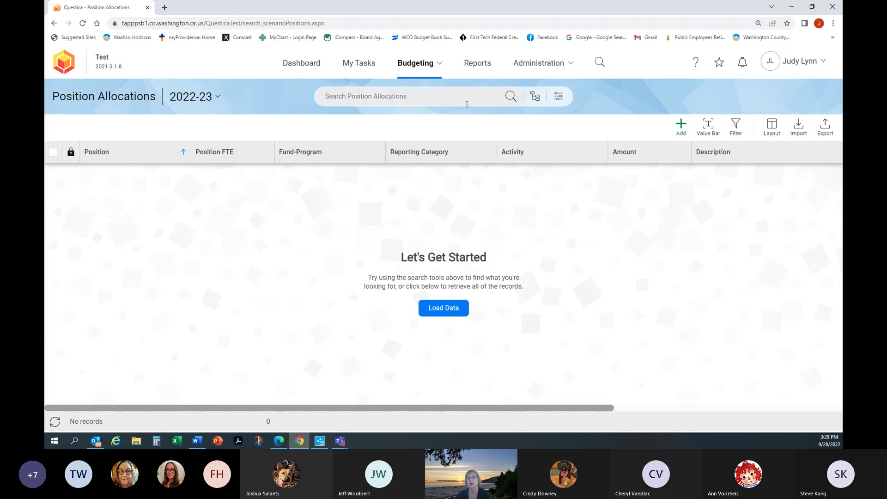
pyautogui.click(292, 63)
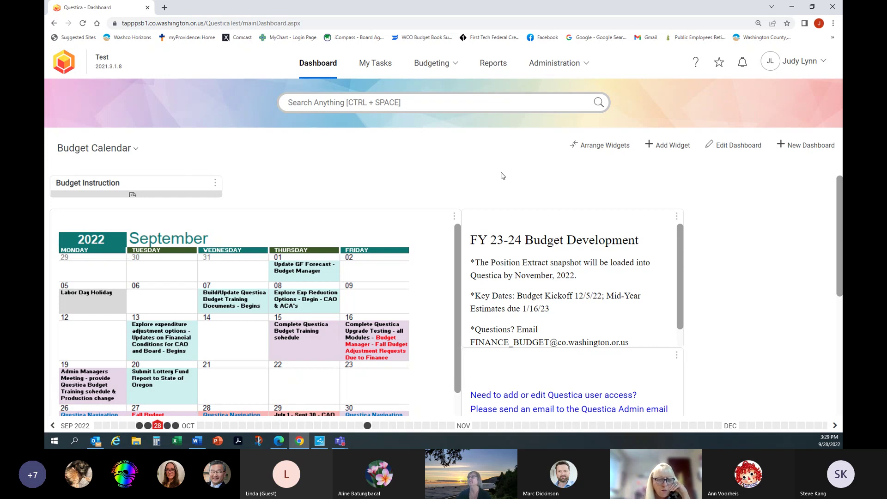
# Step: From the operating Fund-Program page, open the bookmarked 2024 fund-program 100-351505 - General Fund / Finance and display its Fund-Program Information
pyautogui.click(431, 63)
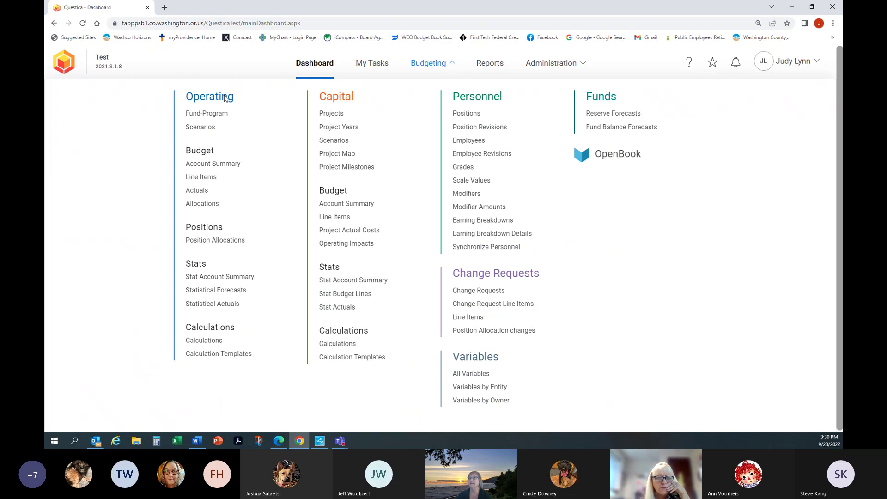
pyautogui.click(195, 113)
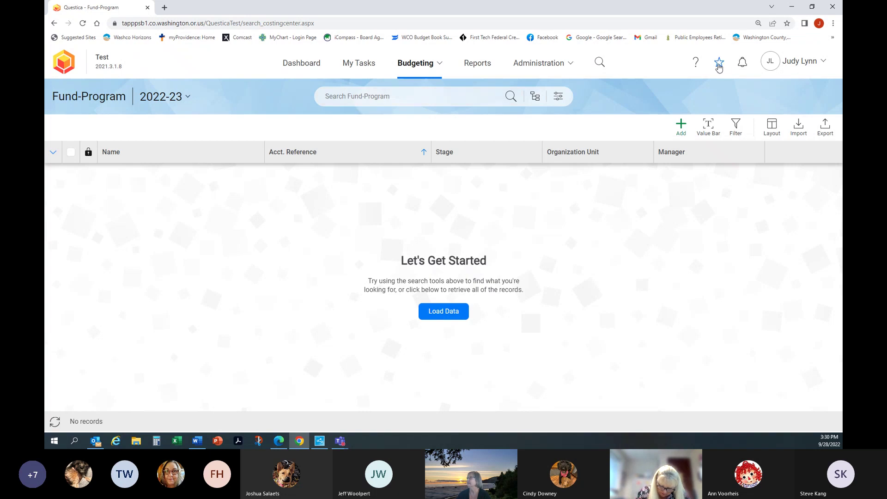
pyautogui.click(719, 63)
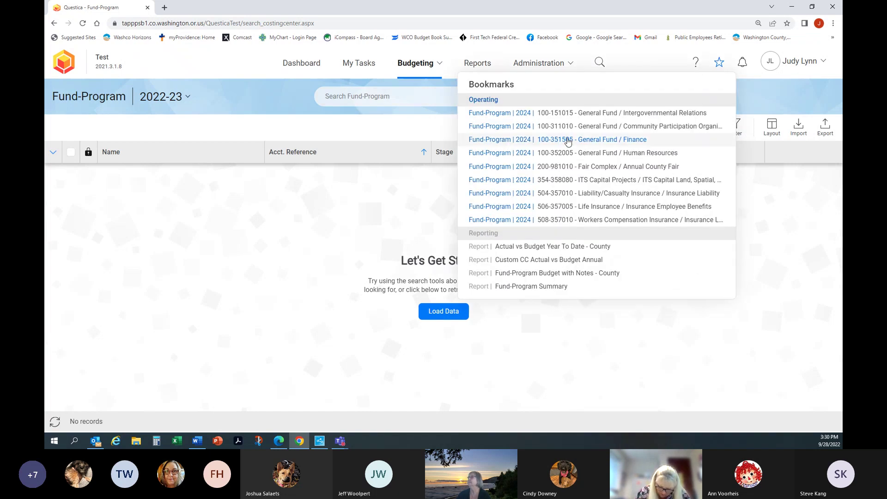
pyautogui.click(567, 139)
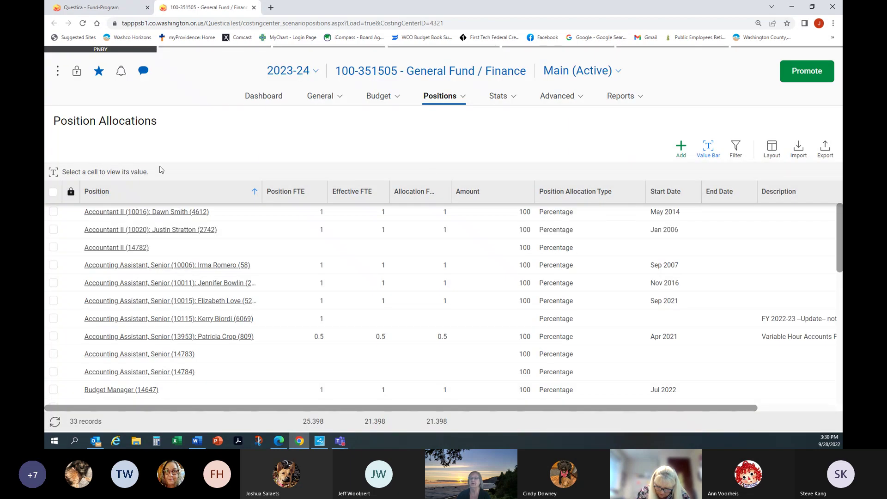
pyautogui.click(325, 98)
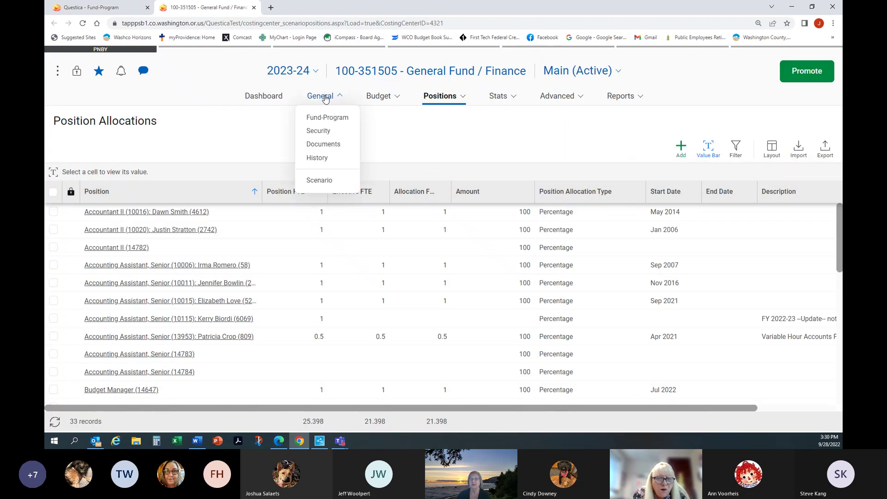
pyautogui.click(313, 118)
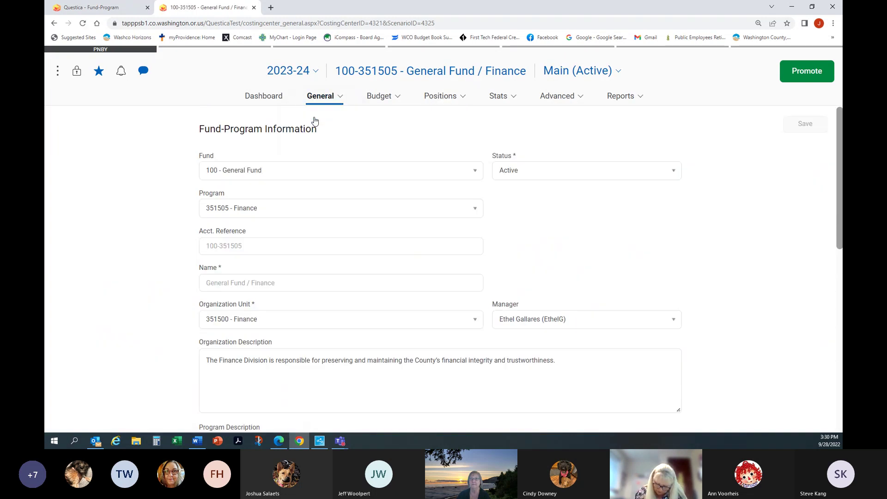
# Step: Look through the Finance fund-program's information fields, from Organization Description and Budget Analysis down to Key Issues and Adopted Budget
pyautogui.scroll(-4, 383, 143)
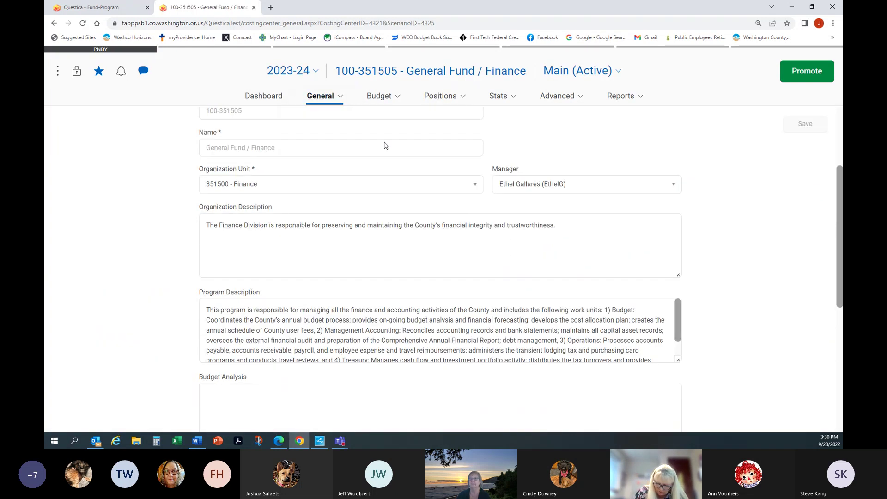
pyautogui.scroll(3, 319, 287)
pyautogui.scroll(-2, 294, 364)
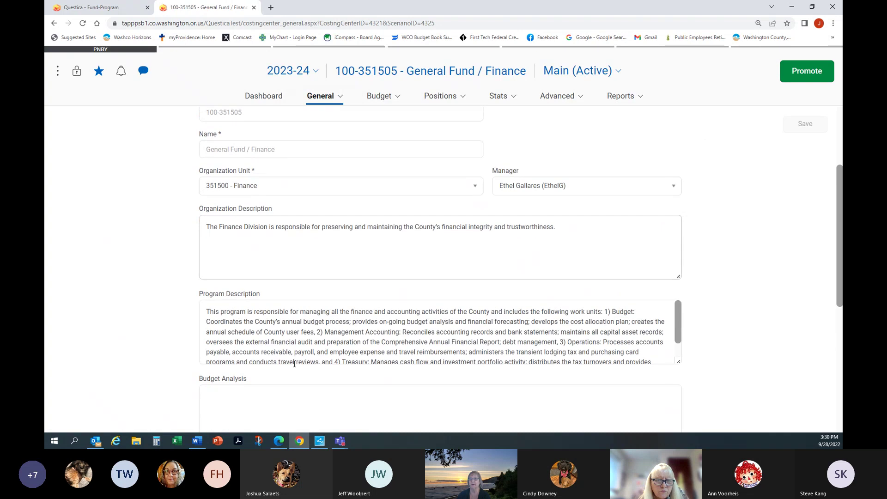
pyautogui.click(289, 397)
pyautogui.scroll(-6, 289, 397)
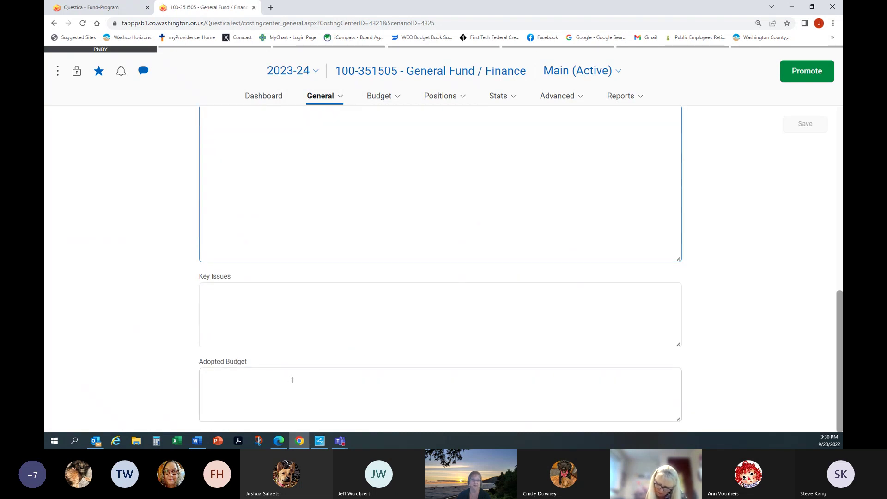
pyautogui.scroll(5, 314, 228)
pyautogui.scroll(-1, 314, 228)
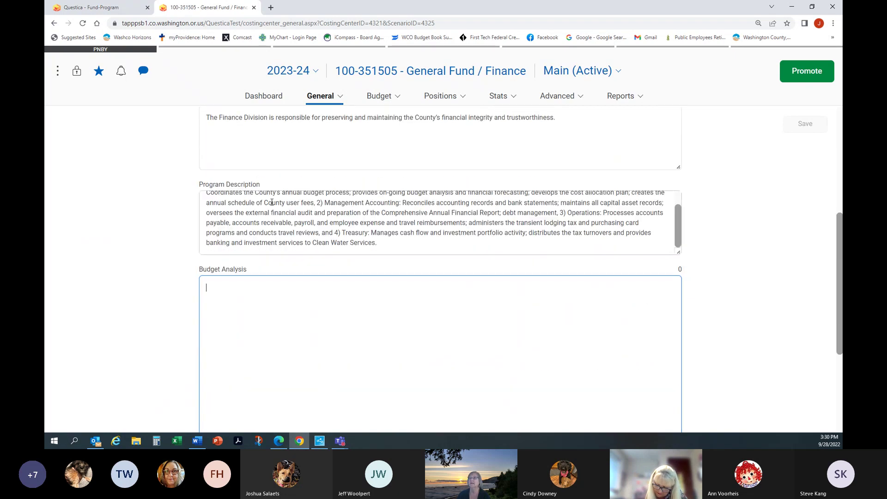
# Step: Examine the Organization Description and Program Description texts of the Finance fund-program, along with its Budget Analysis field
pyautogui.click(286, 214)
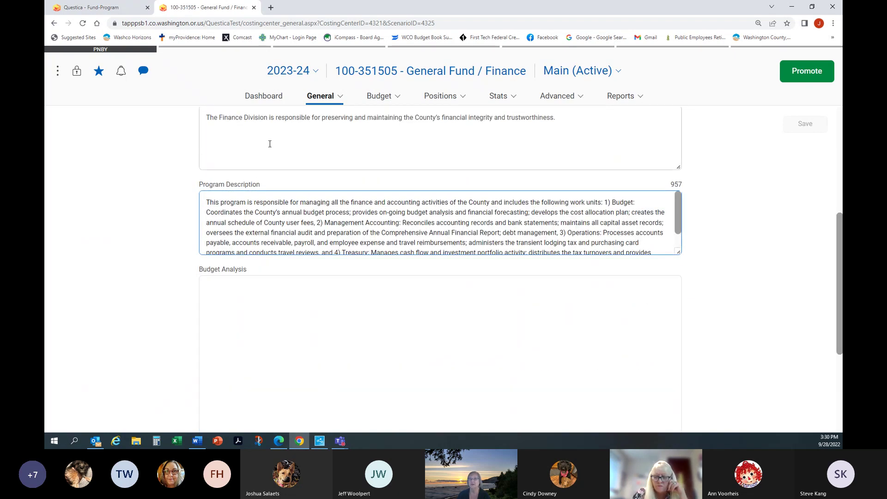
pyautogui.scroll(1, 273, 145)
pyautogui.click(282, 163)
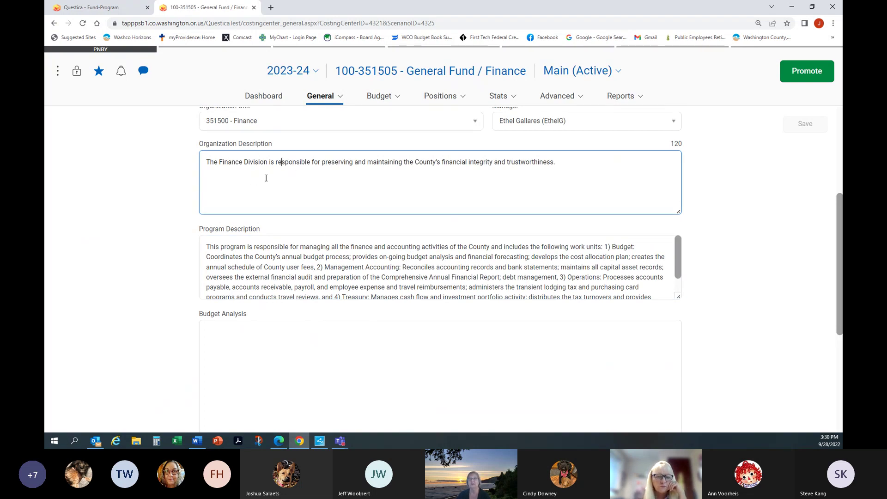
pyautogui.moveTo(216, 162); pyautogui.dragTo(557, 163)
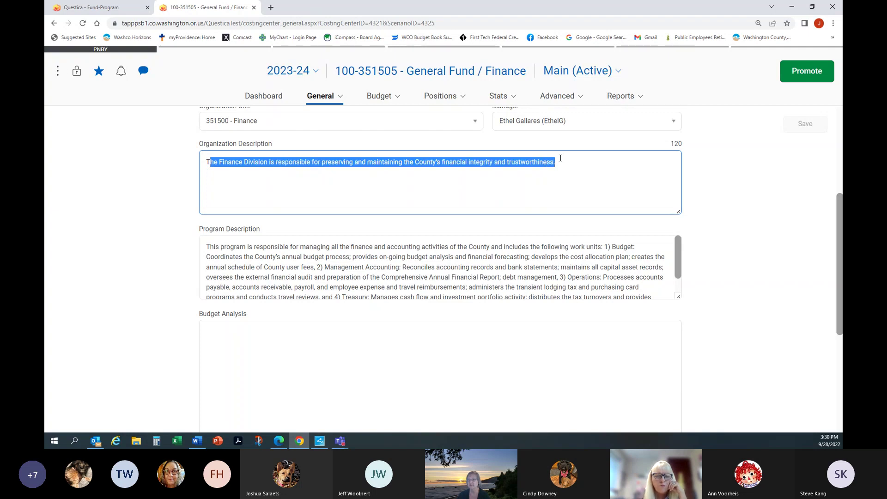
pyautogui.moveTo(206, 246); pyautogui.dragTo(337, 299)
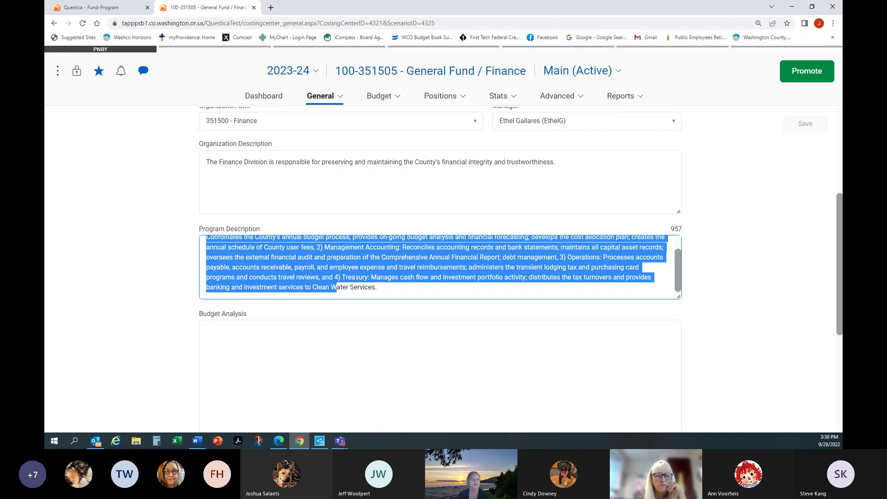
pyautogui.scroll(-2, 356, 278)
pyautogui.scroll(4, 356, 277)
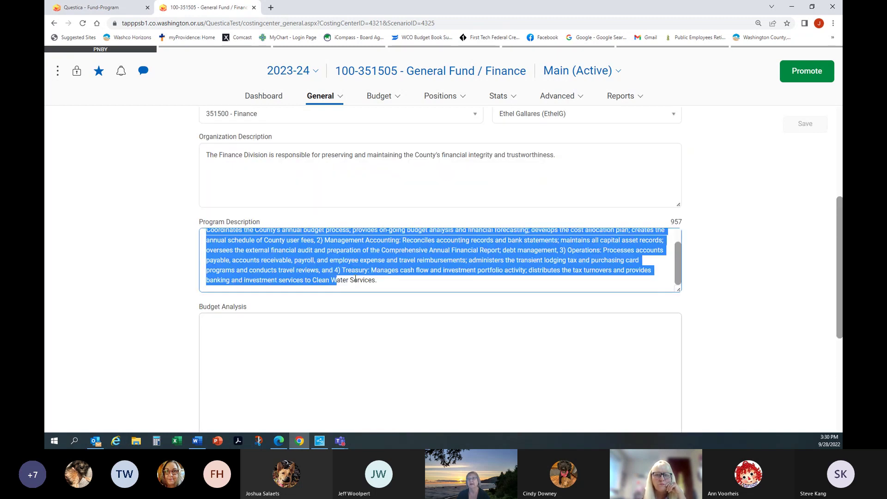
pyautogui.scroll(-2, 329, 335)
pyautogui.click(246, 333)
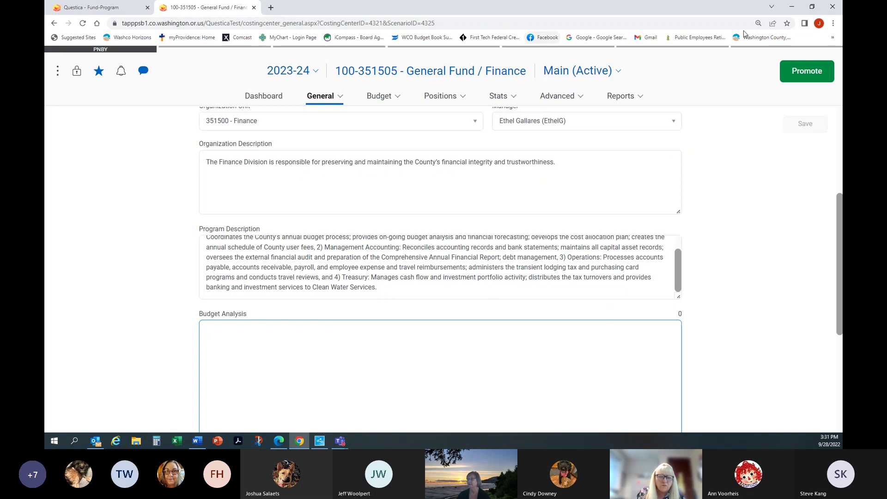
pyautogui.scroll(5, 410, 142)
# Step: Open the bookmarked 2024 fund-program 100-352005 - General Fund / Human Resources and look through its Fund-Program Information, including Budget Analysis
pyautogui.click(93, 9)
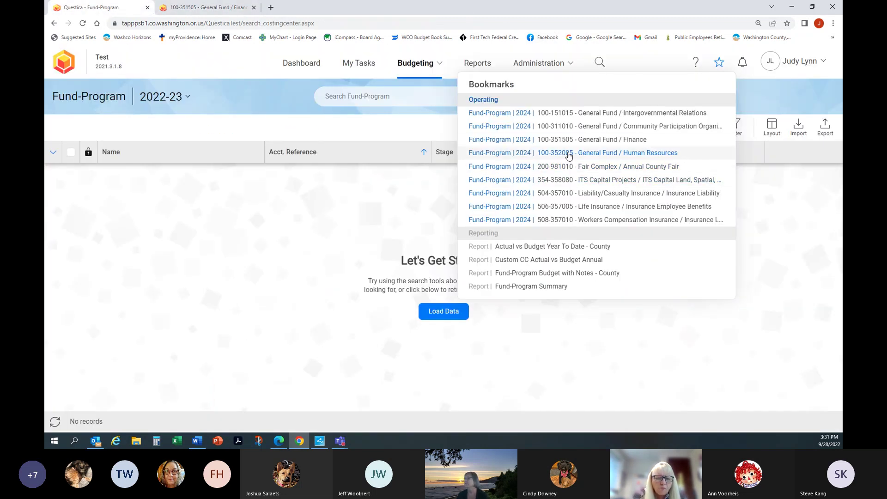
pyautogui.click(569, 154)
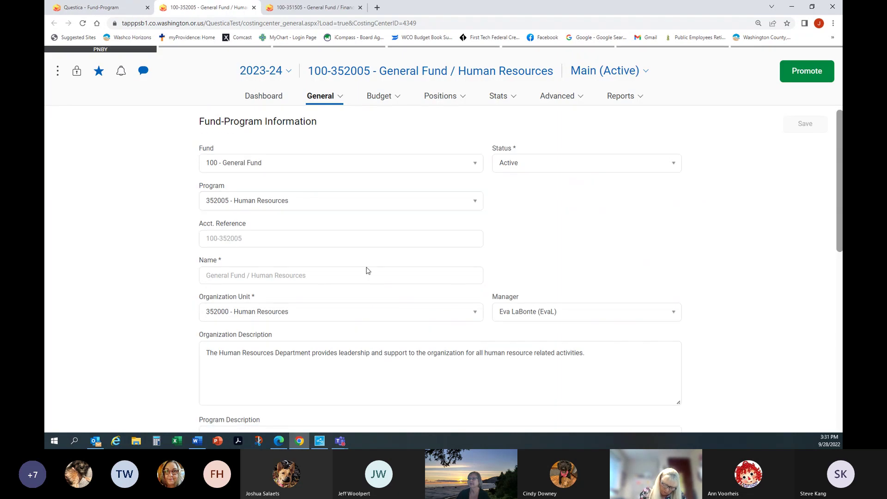
pyautogui.scroll(-4, 323, 317)
pyautogui.scroll(-4, 294, 320)
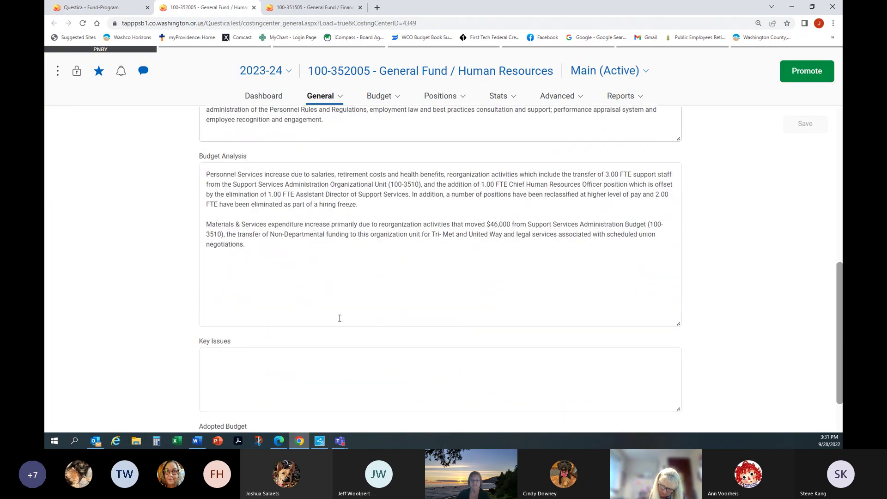
pyautogui.scroll(8, 339, 318)
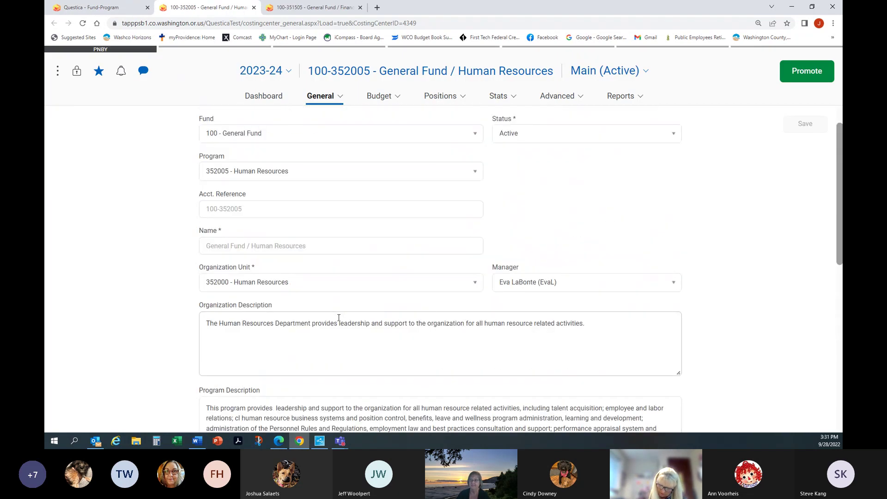
pyautogui.click(321, 98)
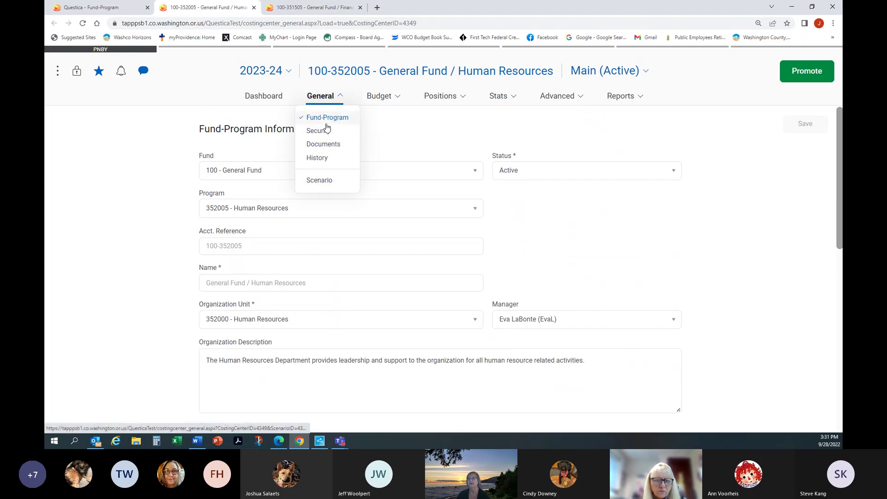
pyautogui.click(443, 146)
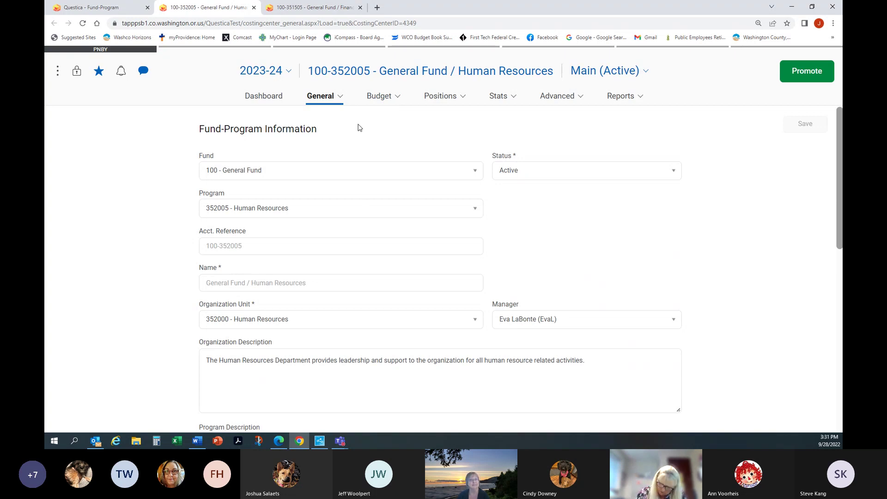
pyautogui.click(382, 98)
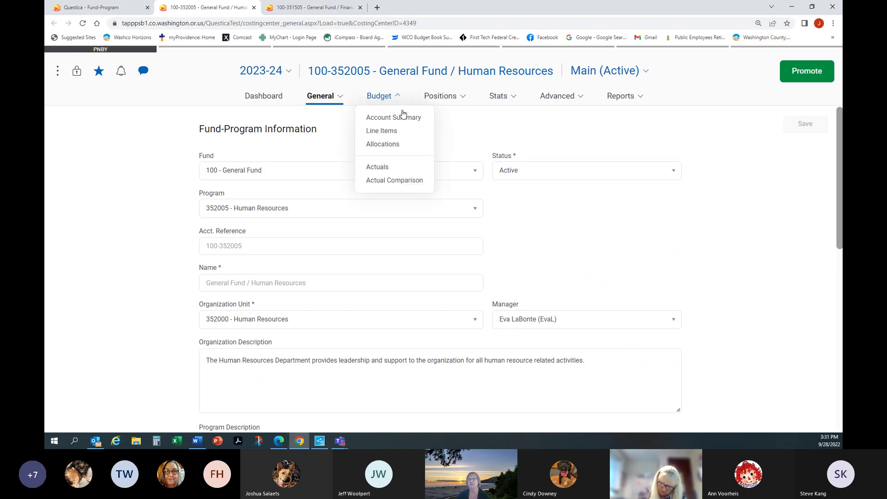
pyautogui.click(458, 133)
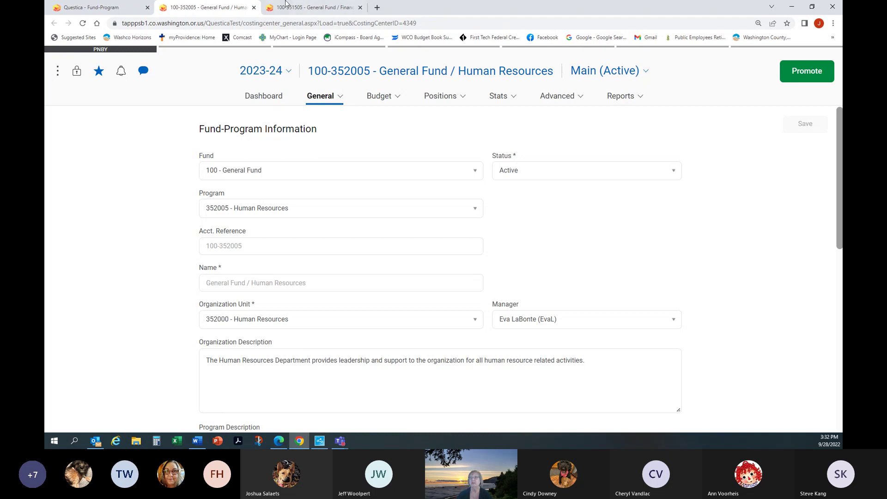
# Step: Close the Human Resources and Finance fund-program pages and return to the Dashboard to view the last week of the September 2022 budget calendar
pyautogui.click(254, 7)
pyautogui.click(256, 12)
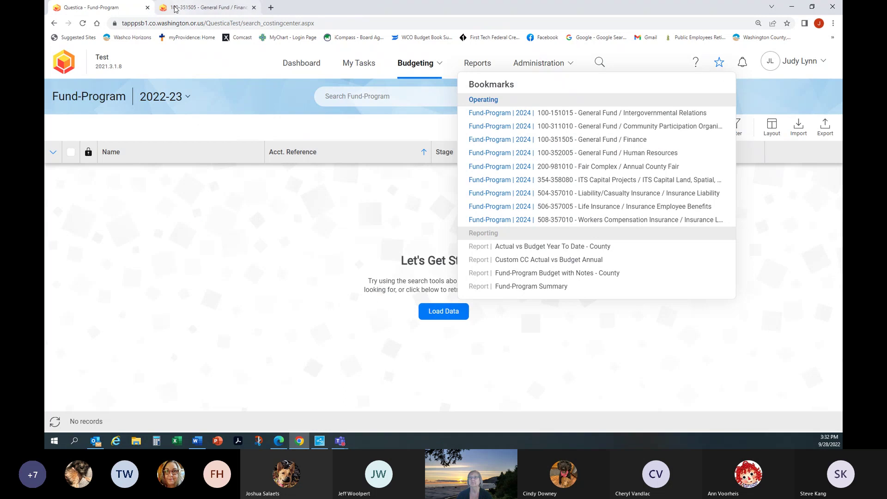
pyautogui.click(254, 8)
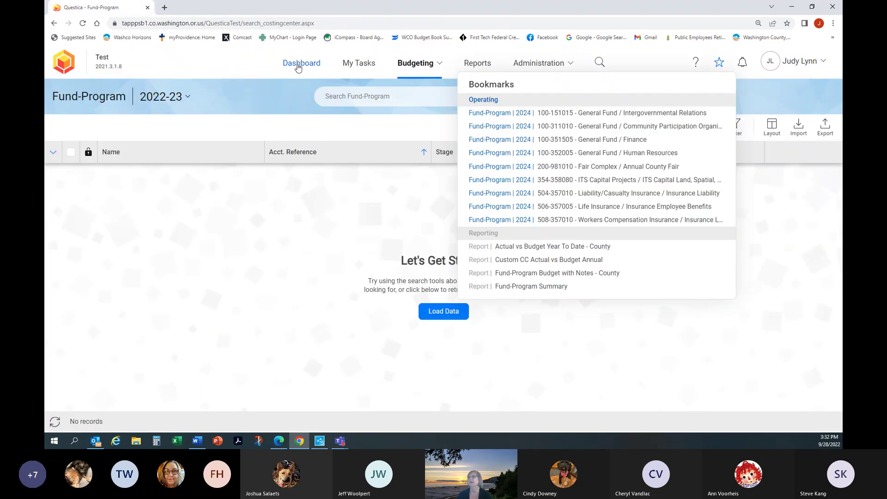
pyautogui.click(301, 62)
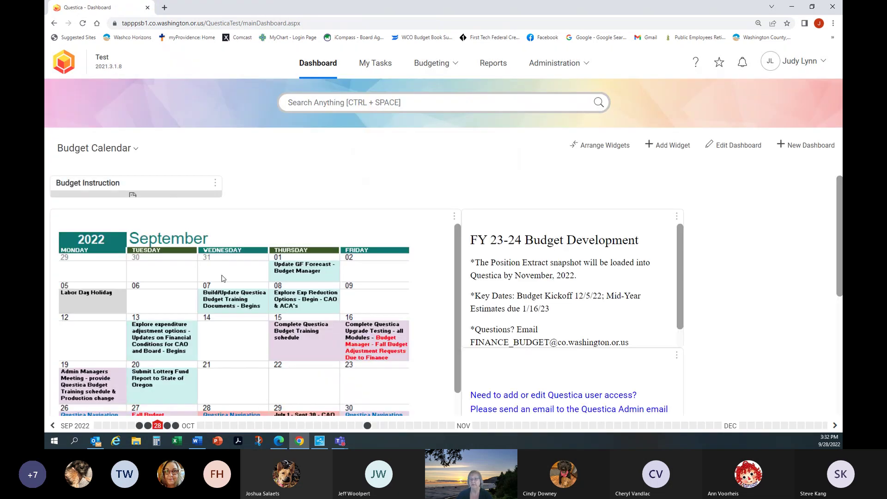
pyautogui.scroll(-3, 328, 336)
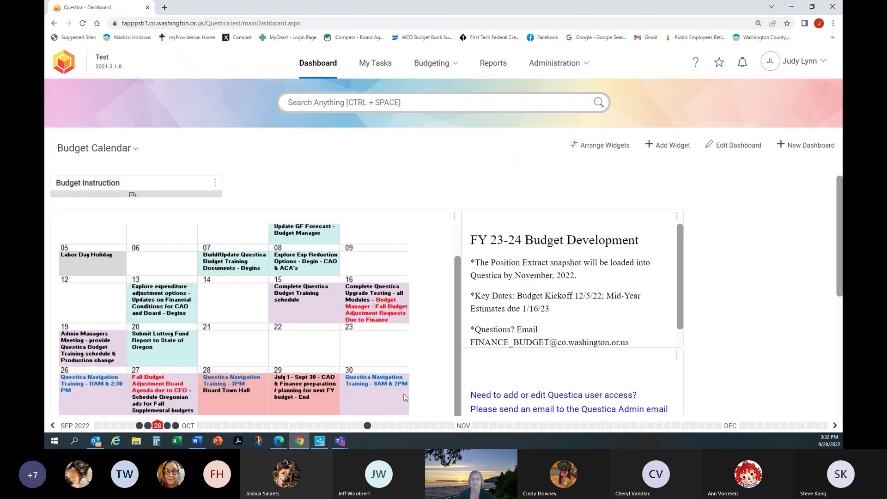